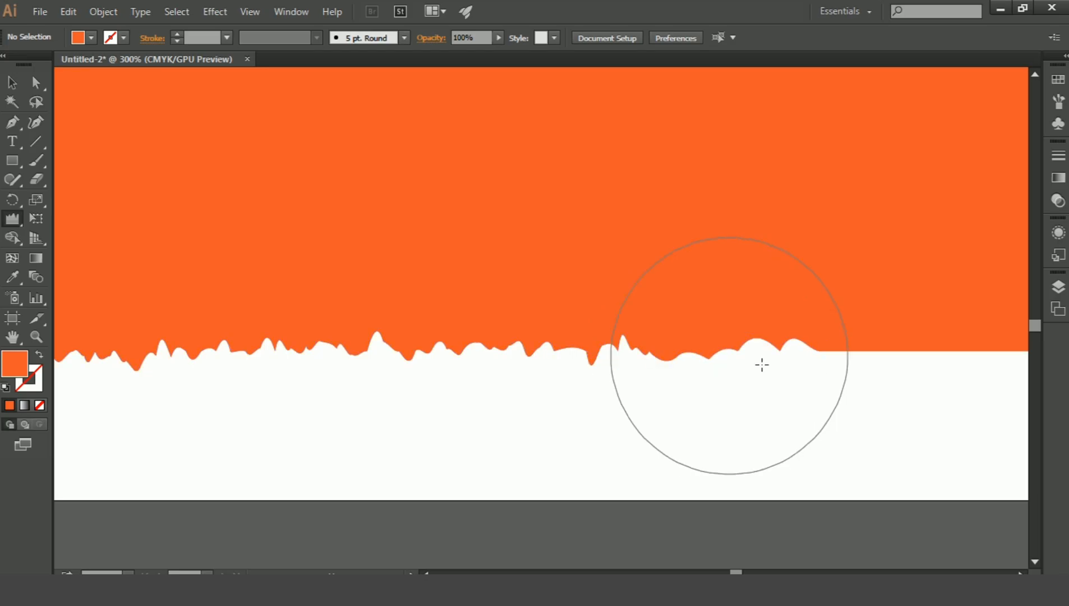
Finish roughening the bottom edge of the long lower rectangle with the Wrinkle tool out to both ends.
{"action": "key", "text": "space"}
{"action": "left_click_drag", "start_coordinate": [813, 387], "coordinate": [382, 382]}
{"action": "mouse_move", "coordinate": [564, 365]}
{"action": "left_mouse_down"}
{"action": "mouse_move", "coordinate": [670, 349]}
{"action": "mouse_move", "coordinate": [659, 354]}
{"action": "mouse_move", "coordinate": [667, 366]}
{"action": "mouse_move", "coordinate": [690, 361]}
{"action": "mouse_move", "coordinate": [593, 353]}
{"action": "mouse_move", "coordinate": [578, 369]}
{"action": "mouse_move", "coordinate": [531, 377]}
{"action": "mouse_move", "coordinate": [412, 341]}
{"action": "mouse_move", "coordinate": [341, 363]}
{"action": "mouse_move", "coordinate": [269, 351]}
{"action": "mouse_move", "coordinate": [306, 383]}
{"action": "mouse_move", "coordinate": [310, 372]}
{"action": "mouse_move", "coordinate": [287, 360]}
{"action": "mouse_move", "coordinate": [621, 358]}
{"action": "left_mouse_up"}
{"action": "mouse_move", "coordinate": [473, 355]}
{"action": "left_mouse_down"}
{"action": "mouse_move", "coordinate": [423, 350]}
{"action": "mouse_move", "coordinate": [613, 346]}
{"action": "mouse_move", "coordinate": [482, 335]}
{"action": "mouse_move", "coordinate": [489, 365]}
{"action": "mouse_move", "coordinate": [608, 398]}
{"action": "mouse_move", "coordinate": [432, 388]}
{"action": "mouse_move", "coordinate": [443, 389]}
{"action": "left_mouse_up"}
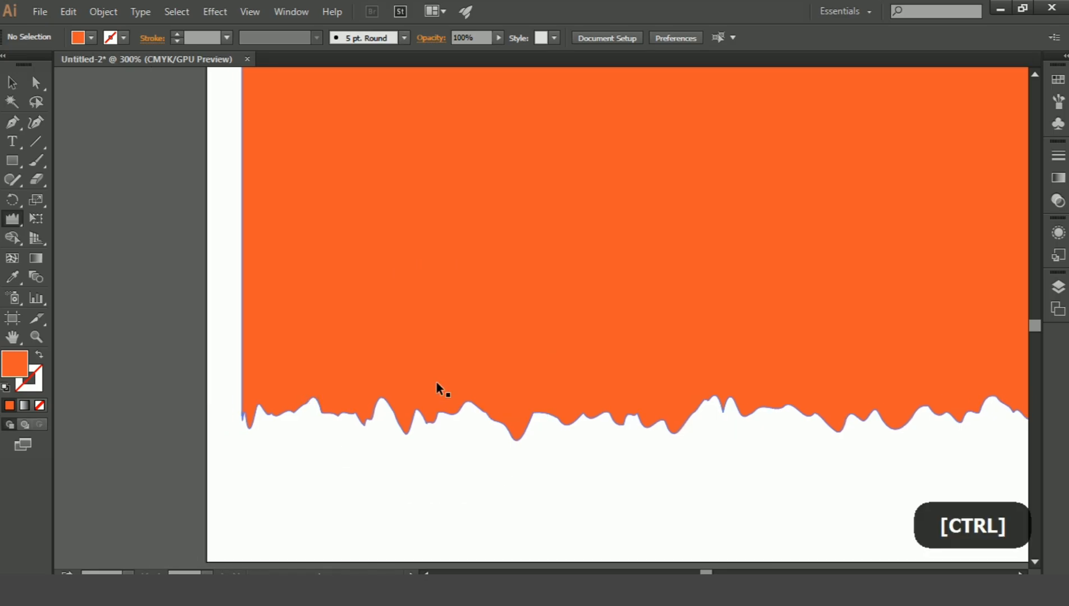
Roughen the circle's outline all the way around with the Wrinkle tool, with the whole artboard in view.
{"action": "key", "text": "ctrl+0"}
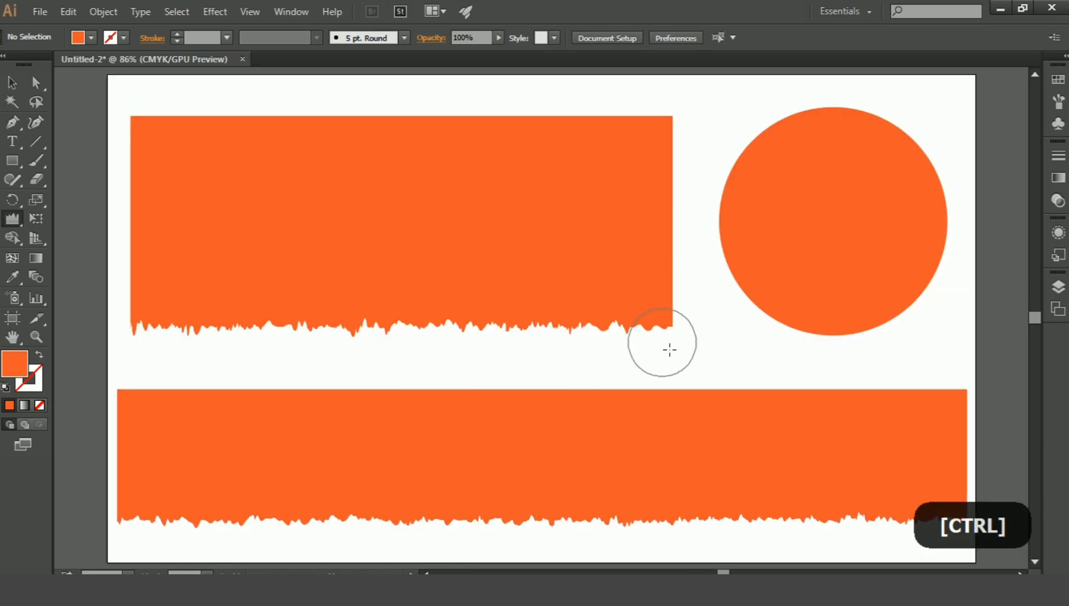
{"action": "left_click", "coordinate": [747, 302]}
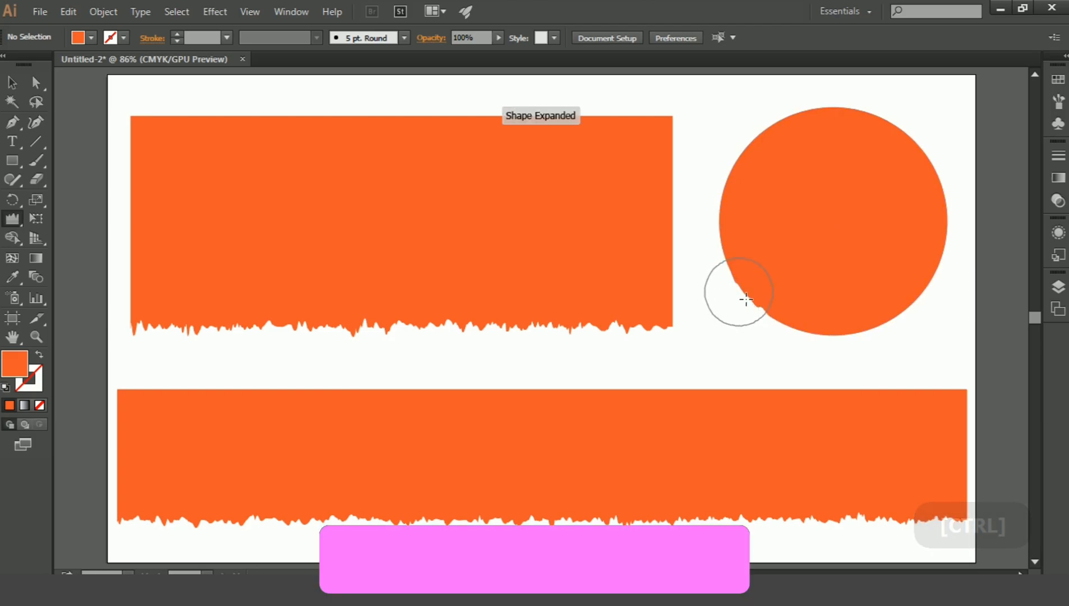
{"action": "left_click", "coordinate": [756, 264]}
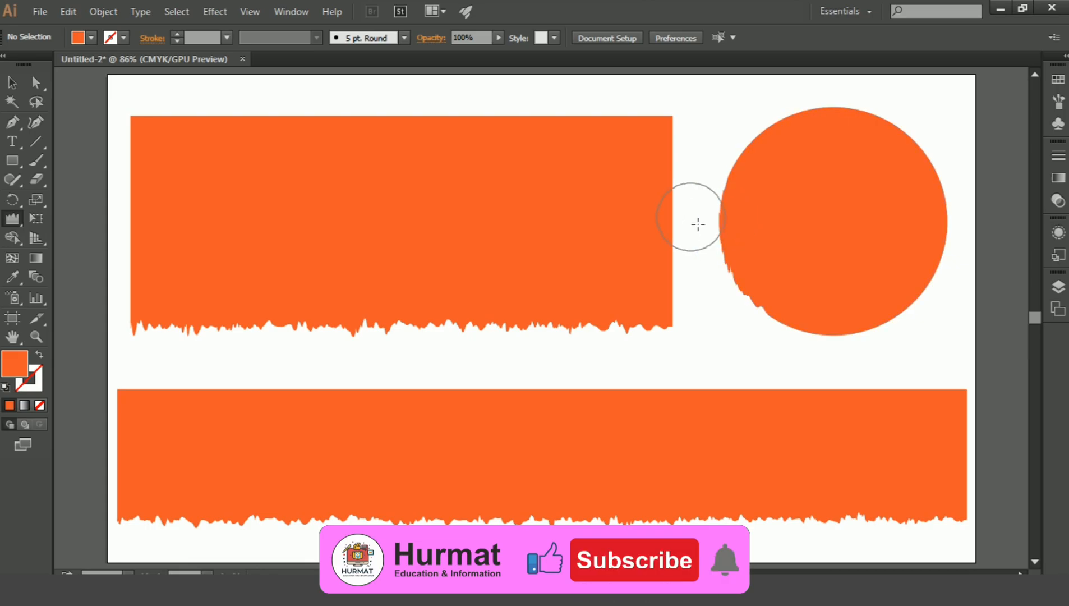
{"action": "mouse_move", "coordinate": [738, 192]}
{"action": "left_mouse_down"}
{"action": "mouse_move", "coordinate": [742, 180]}
{"action": "mouse_move", "coordinate": [763, 199]}
{"action": "left_mouse_up"}
{"action": "mouse_move", "coordinate": [749, 149]}
{"action": "left_mouse_down"}
{"action": "mouse_move", "coordinate": [762, 166]}
{"action": "mouse_move", "coordinate": [778, 120]}
{"action": "mouse_move", "coordinate": [800, 147]}
{"action": "mouse_move", "coordinate": [829, 130]}
{"action": "left_mouse_up"}
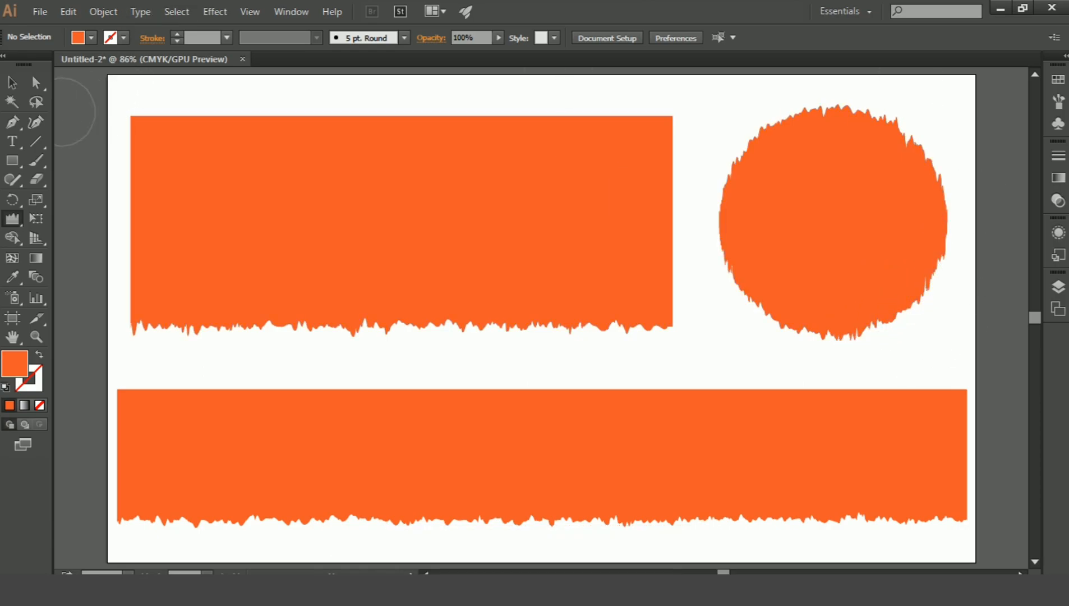
Copy the upper rectangle with the torn bottom edge and paste the duplicate in front.
{"action": "left_click", "coordinate": [13, 83]}
{"action": "left_click", "coordinate": [306, 208]}
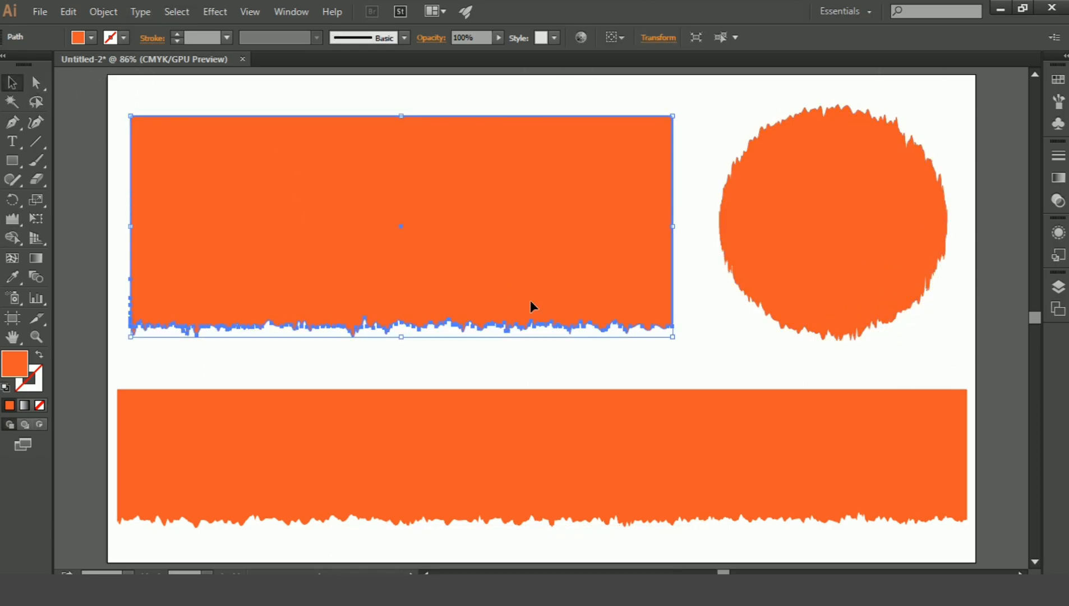
{"action": "left_click", "coordinate": [512, 382]}
{"action": "left_click", "coordinate": [452, 241]}
{"action": "left_click", "coordinate": [66, 12]}
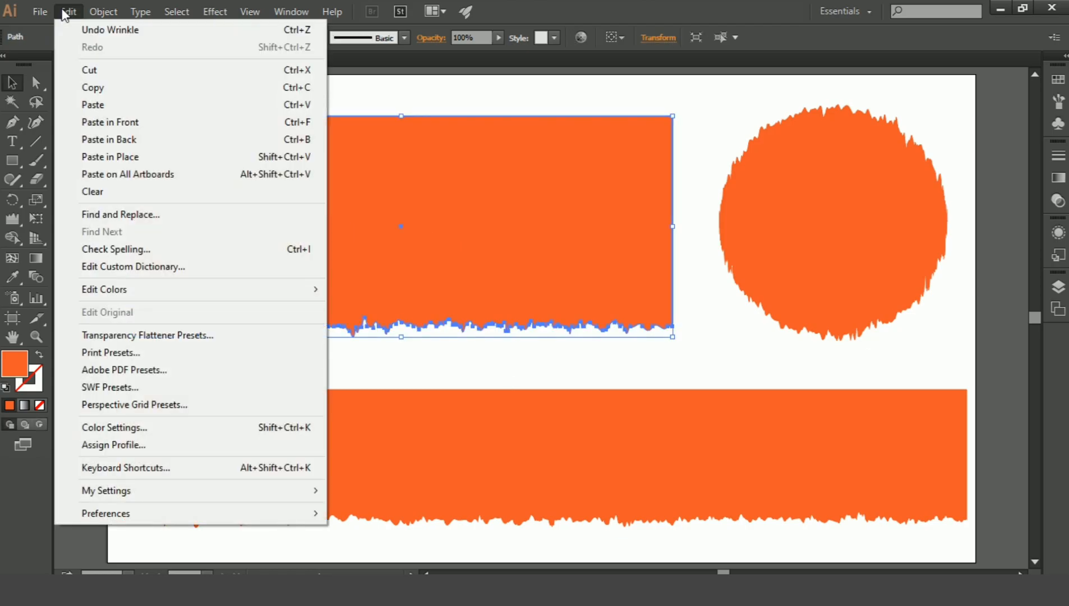
{"action": "left_click", "coordinate": [106, 88]}
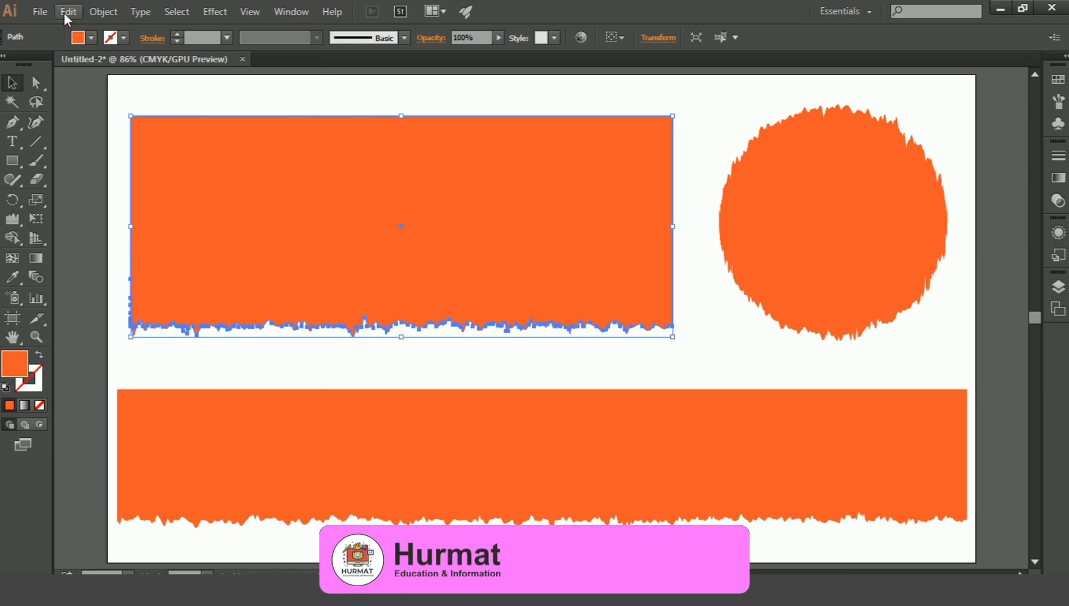
{"action": "left_click", "coordinate": [66, 12]}
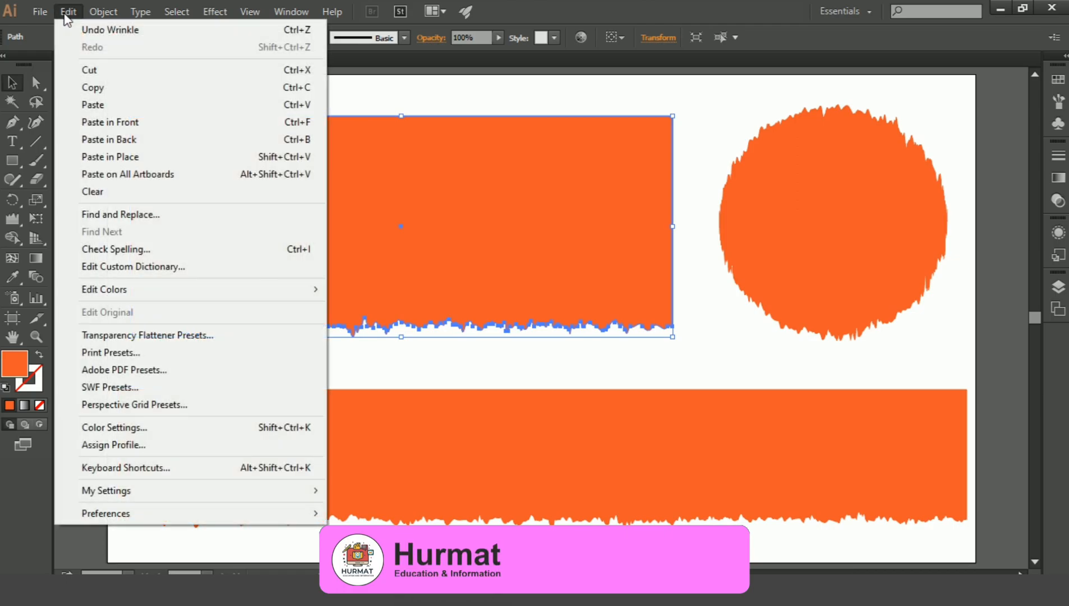
{"action": "left_click", "coordinate": [154, 130]}
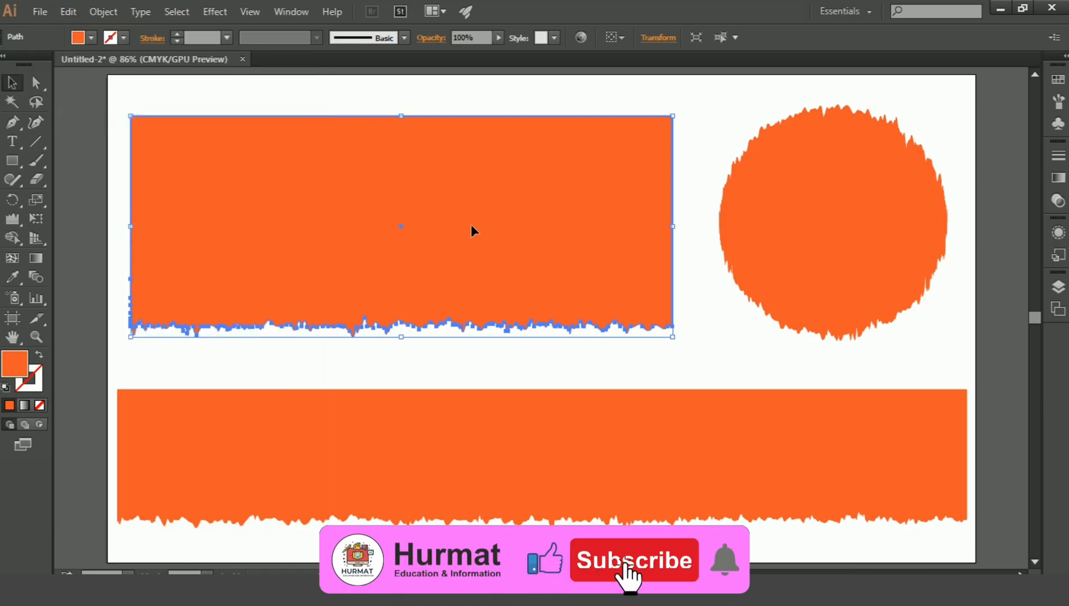
Nudge the front copy of the upper rectangle slightly upward so a thin torn strip shows beneath it.
{"action": "left_click", "coordinate": [729, 365]}
{"action": "left_click", "coordinate": [600, 275]}
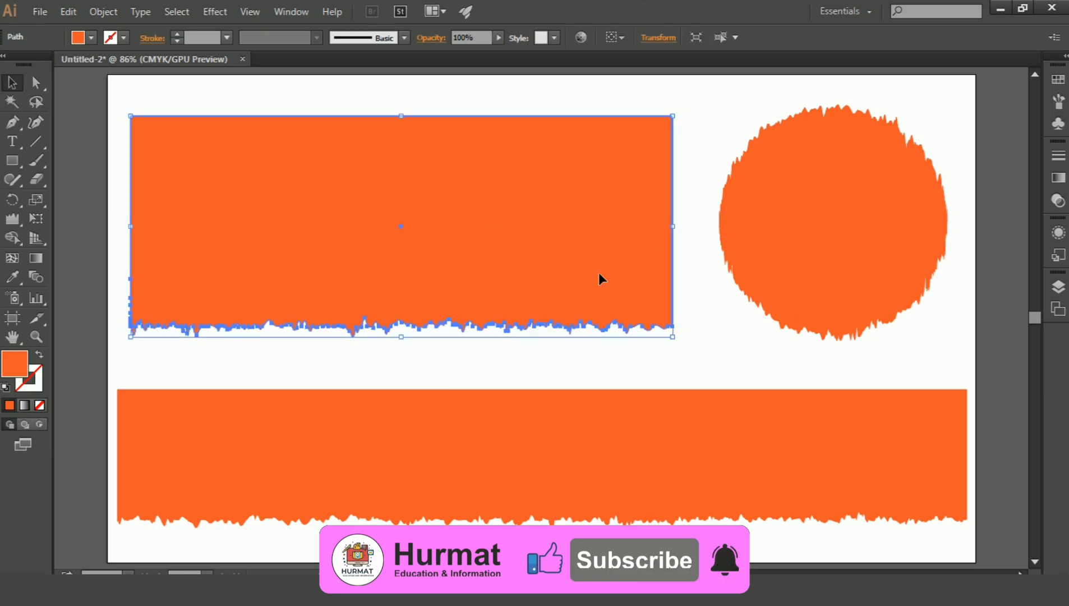
{"action": "key", "text": "Up"}
{"action": "key", "text": "Up"}
{"action": "key", "text": "Up"}
{"action": "key", "text": "Up"}
{"action": "key", "text": "Up"}
{"action": "key", "text": "Up"}
{"action": "key", "text": "Up"}
{"action": "key", "text": "Up"}
{"action": "key", "text": "Up"}
{"action": "key", "text": "Up"}
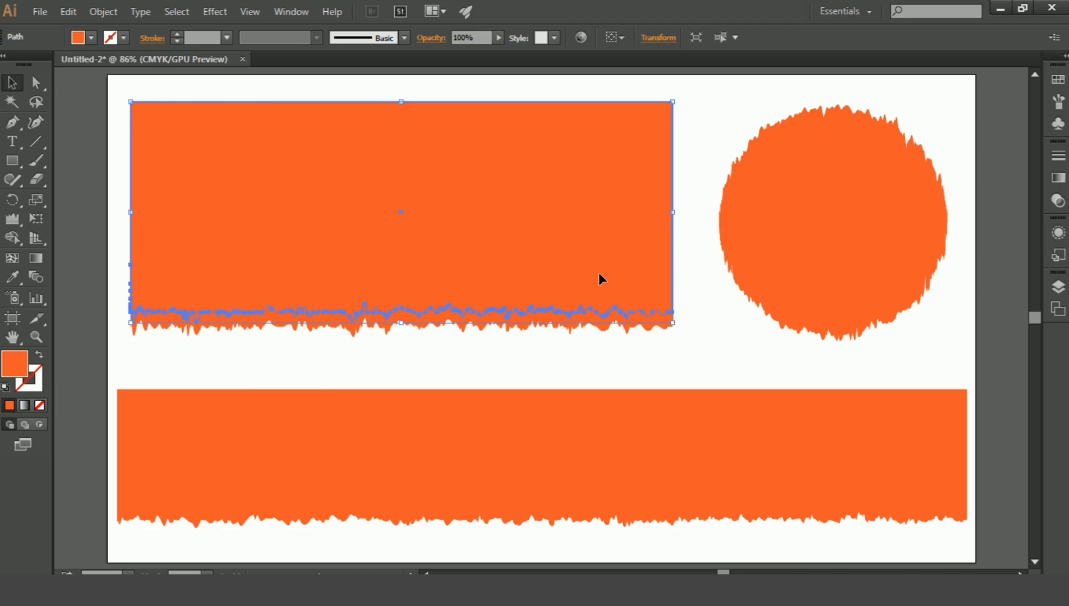
Separate the torn strip below the upper rectangle's two overlapping copies with the Shape Builder tool, then deselect everything.
{"action": "left_click", "coordinate": [631, 330], "text": "shift"}
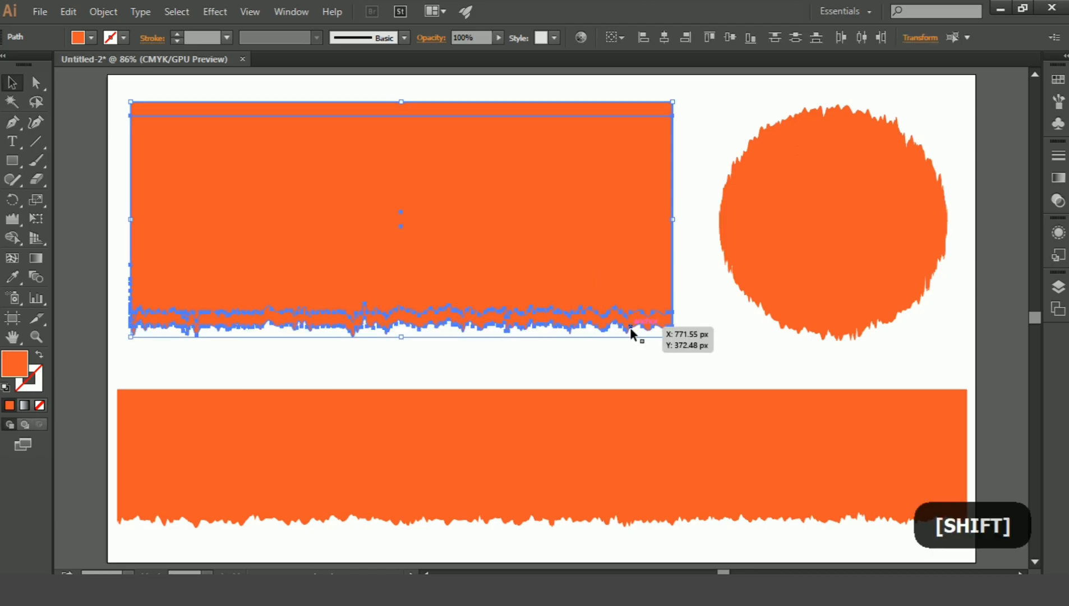
{"action": "left_click", "coordinate": [17, 238]}
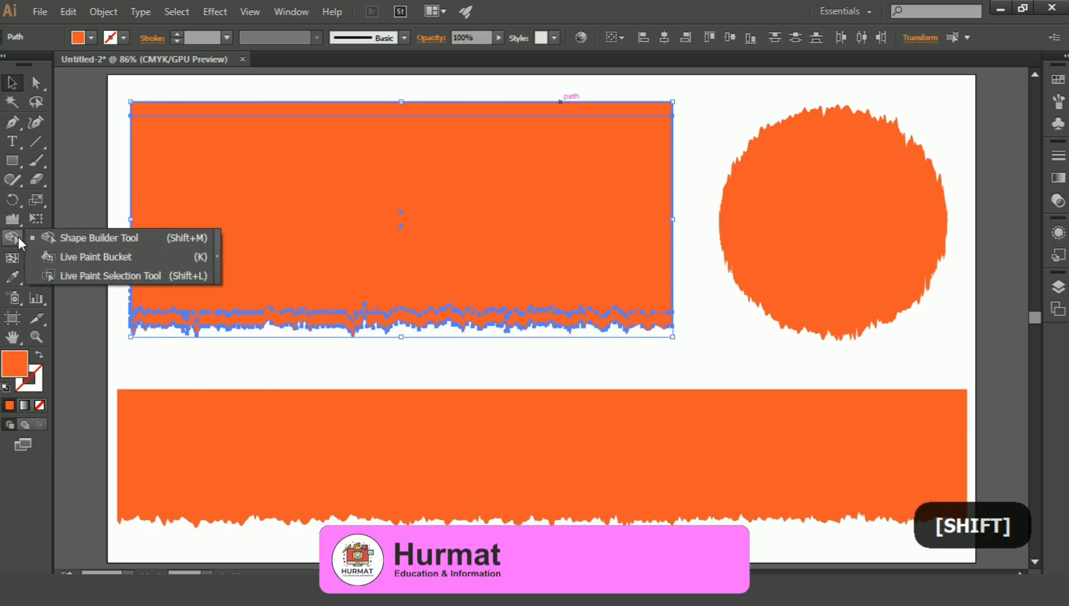
{"action": "left_click", "coordinate": [127, 236]}
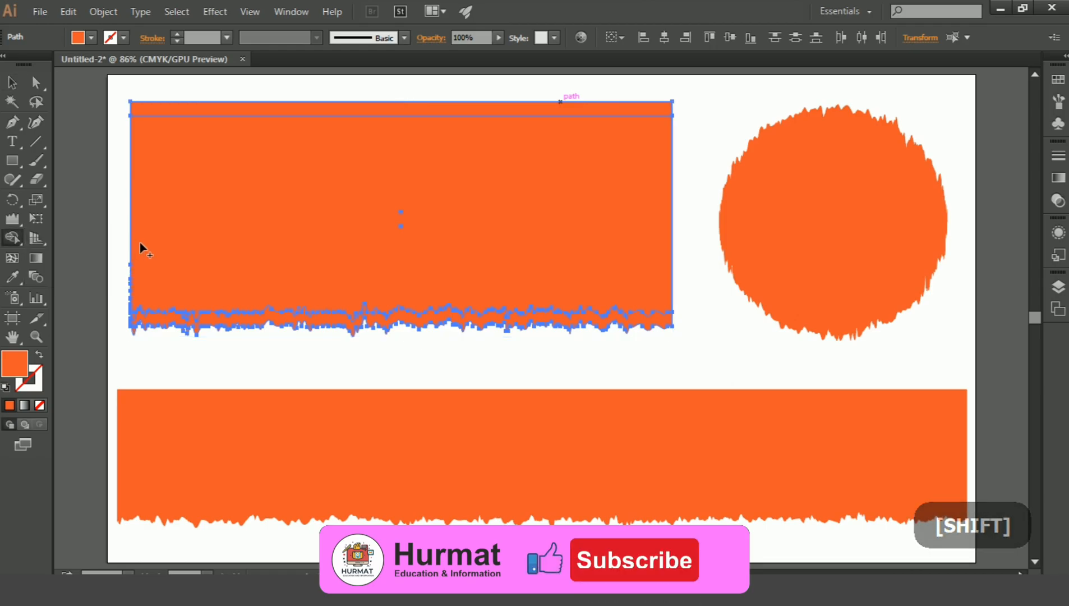
{"action": "left_click", "coordinate": [242, 325]}
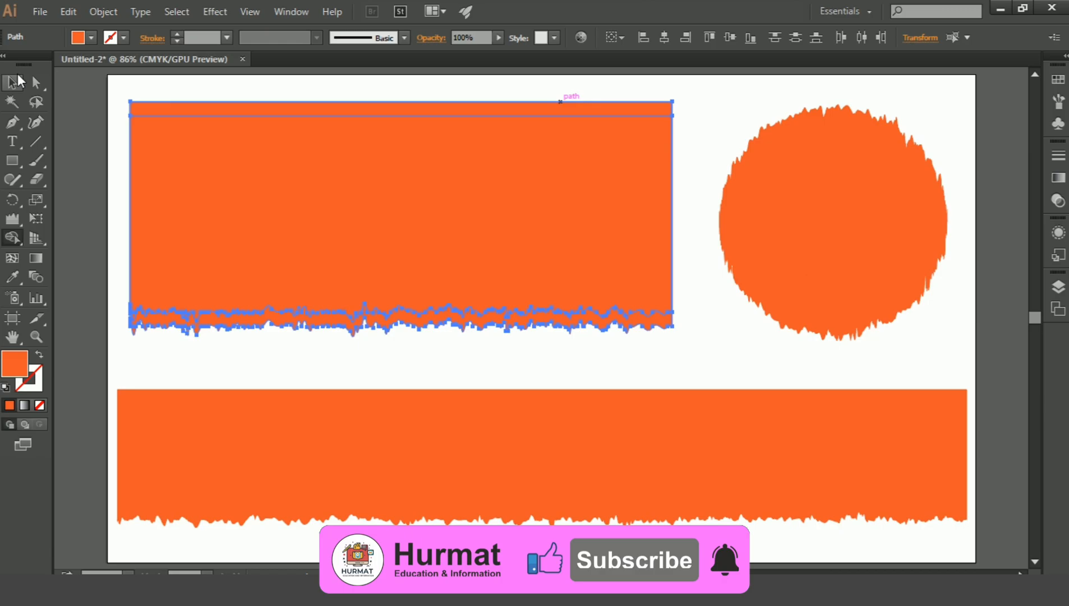
{"action": "left_click", "coordinate": [16, 83]}
{"action": "left_click", "coordinate": [256, 362]}
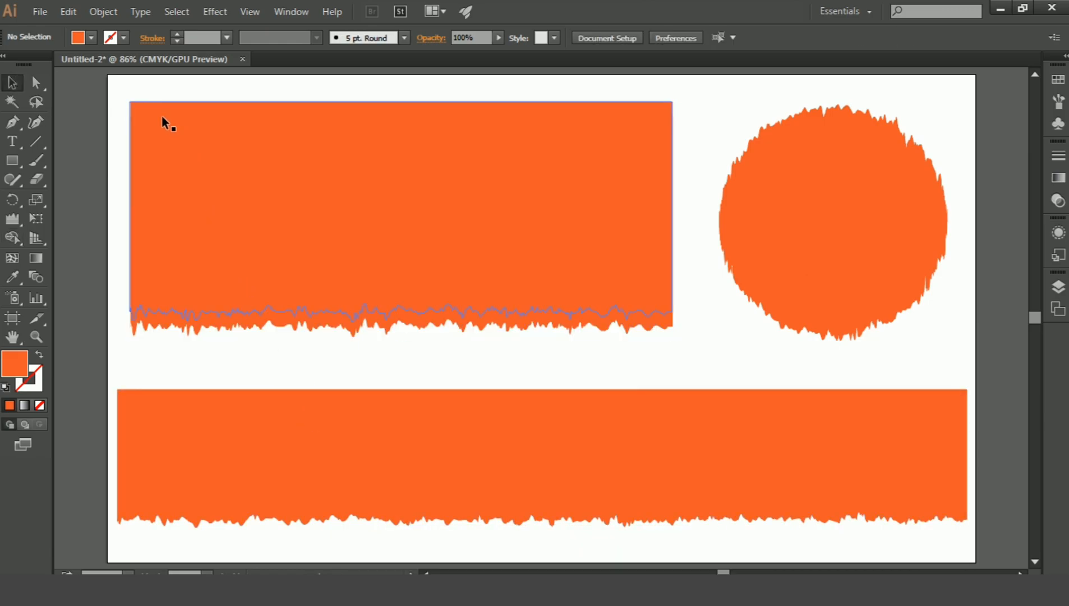
Delete the leftover duplicate piece hidden behind the upper rectangle's main body.
{"action": "left_click", "coordinate": [156, 132]}
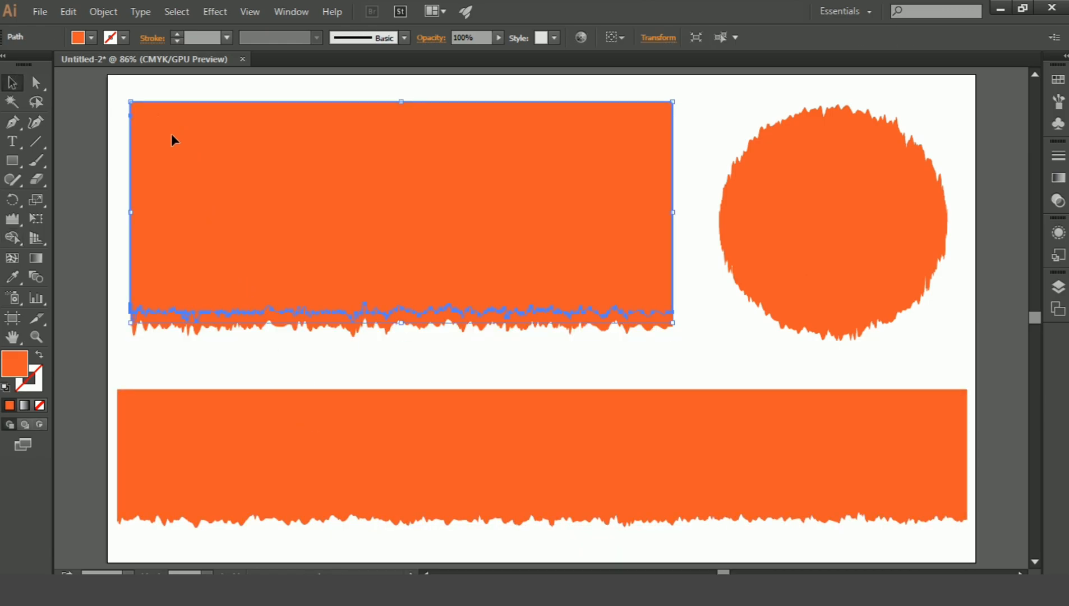
{"action": "left_click", "coordinate": [711, 137]}
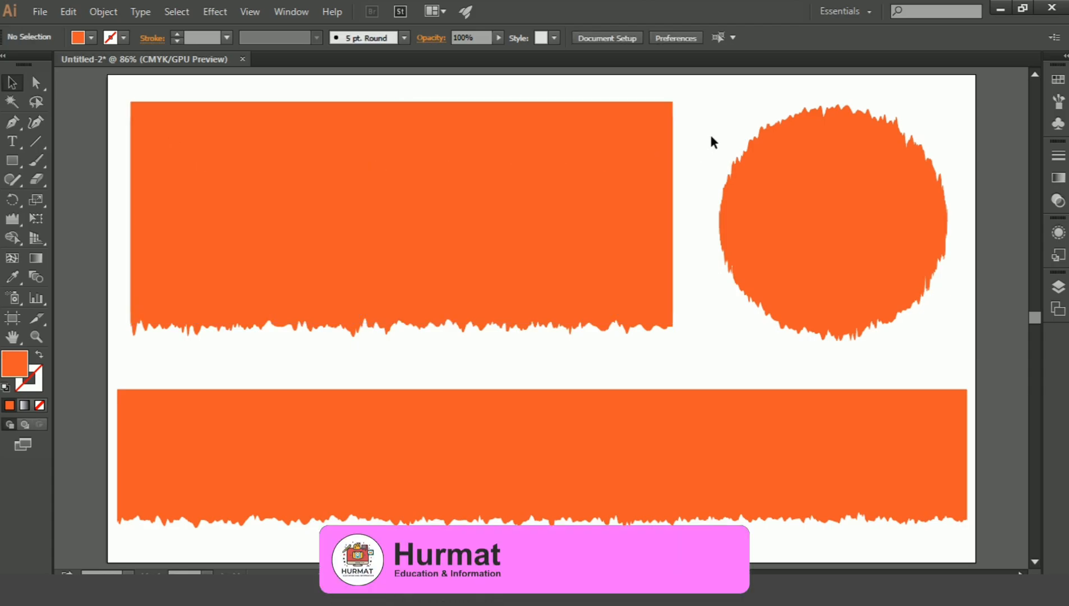
{"action": "left_click", "coordinate": [626, 137]}
{"action": "key", "text": "ctrl"}
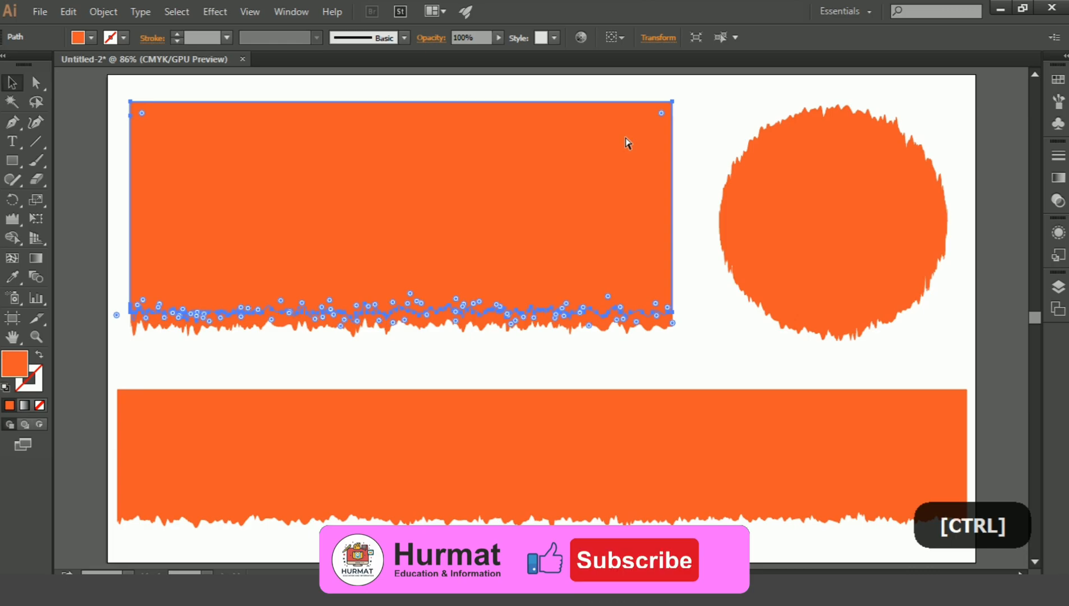
{"action": "key", "text": "Delete"}
{"action": "left_click", "coordinate": [636, 138]}
{"action": "key", "text": "Delete"}
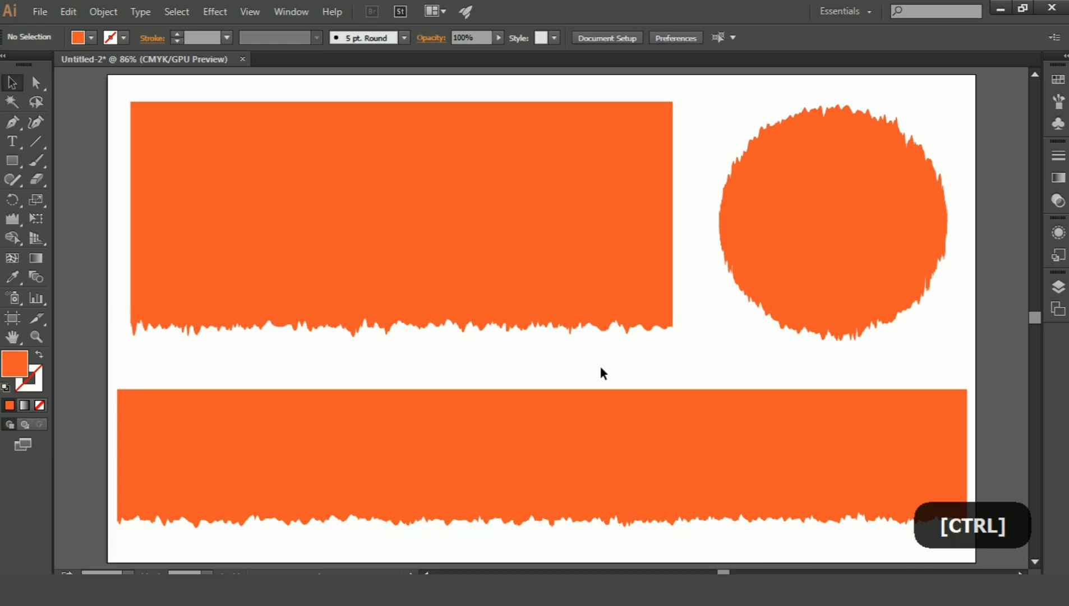
Copy the long lower rectangle and paste the duplicate in front of it.
{"action": "left_click_drag", "start_coordinate": [546, 377], "coordinate": [526, 306]}
{"action": "left_click", "coordinate": [515, 317]}
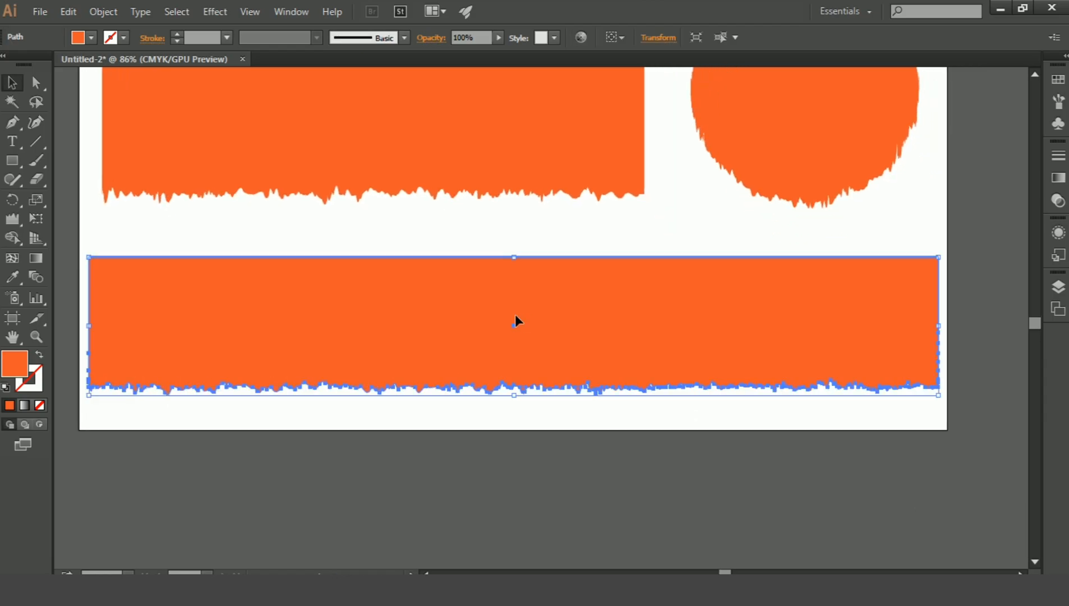
{"action": "left_click", "coordinate": [68, 13]}
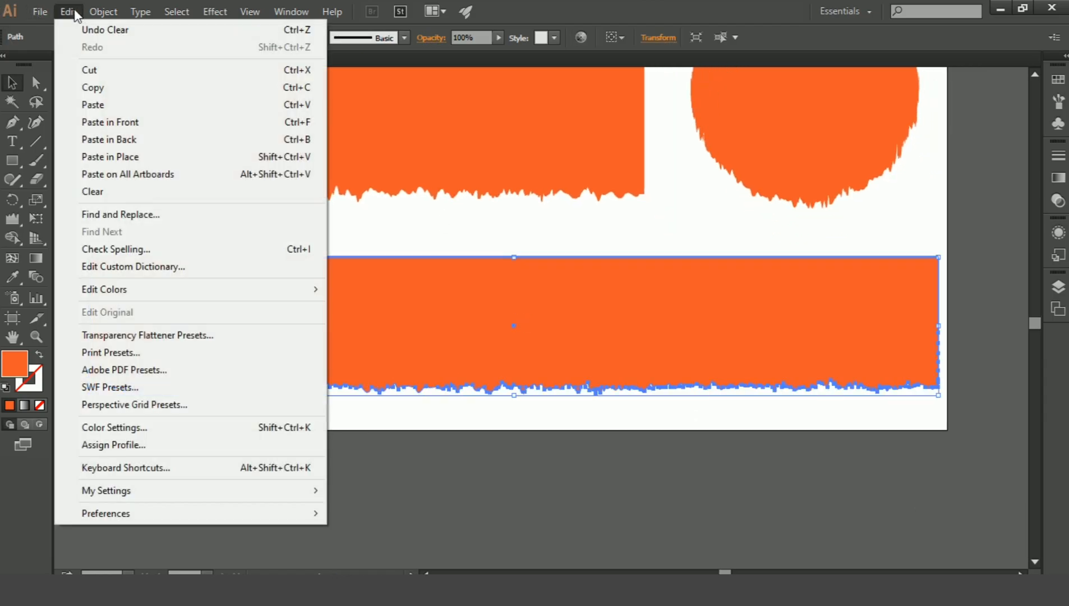
{"action": "left_click", "coordinate": [143, 95]}
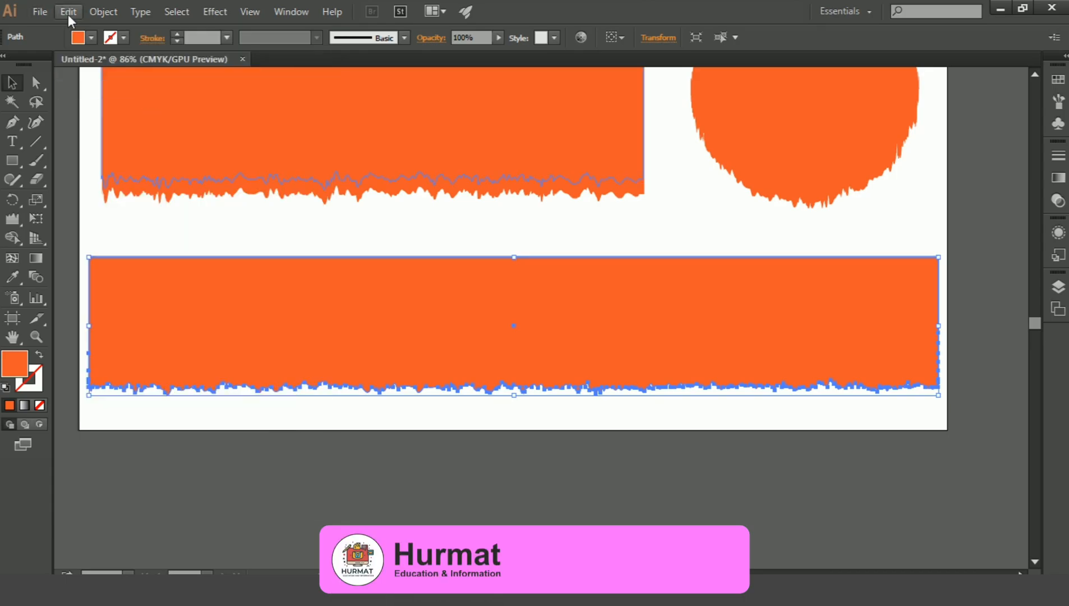
{"action": "left_click", "coordinate": [68, 14]}
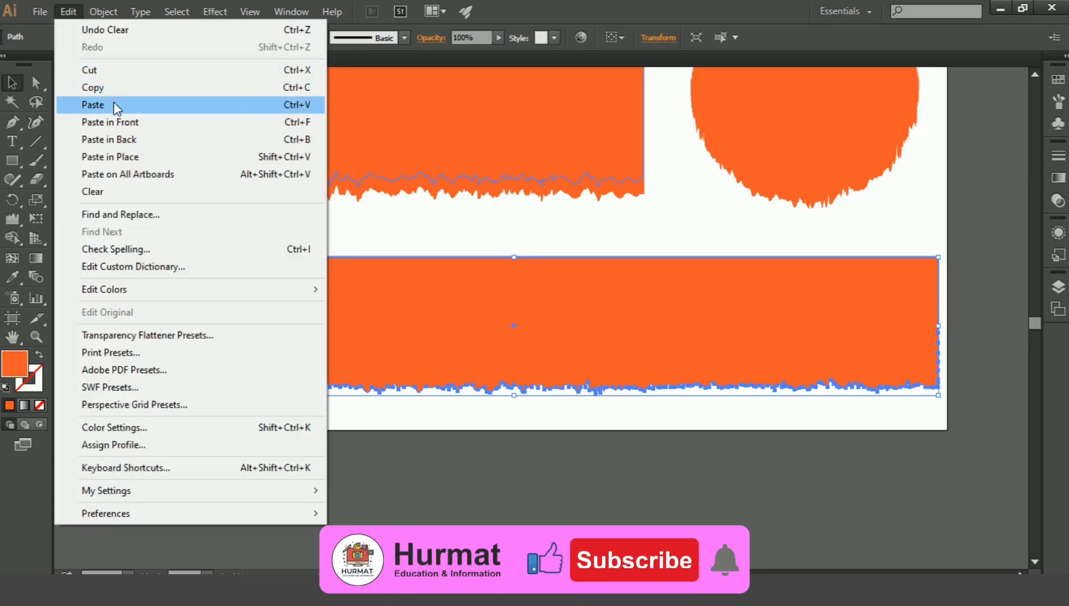
{"action": "left_click", "coordinate": [115, 122]}
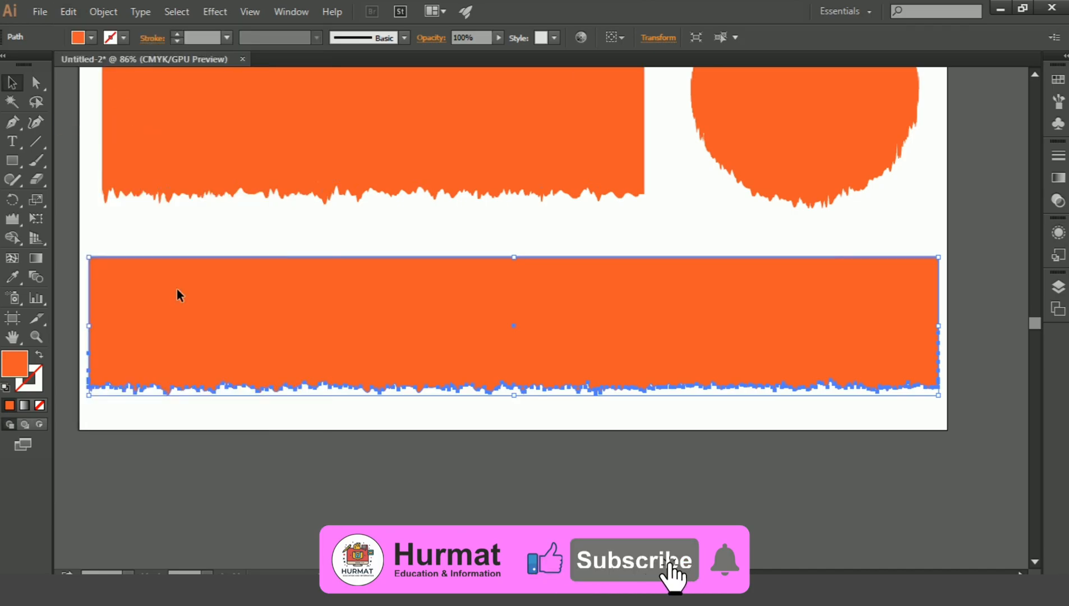
Nudge the front copy of the long rectangle slightly upward to expose a thin torn strip along its bottom.
{"action": "left_click", "coordinate": [439, 420]}
{"action": "left_click", "coordinate": [435, 300]}
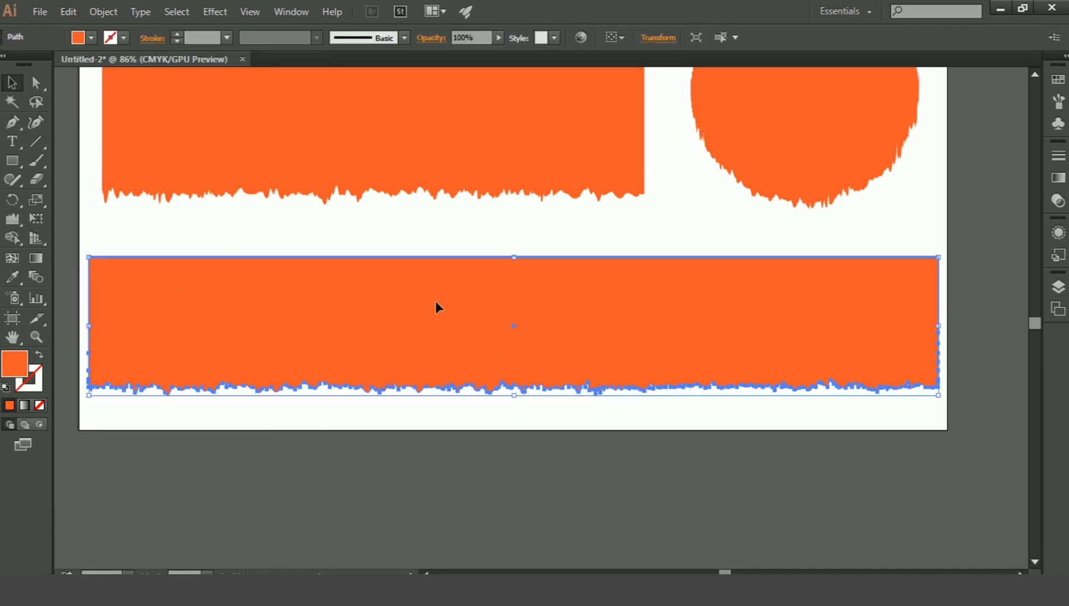
{"action": "key", "text": "Up"}
{"action": "key", "text": "Up"}
{"action": "key", "text": "Up"}
{"action": "key", "text": "Up"}
{"action": "key", "text": "Up"}
{"action": "key", "text": "Up"}
{"action": "key", "text": "Up"}
{"action": "key", "text": "Up"}
{"action": "key", "text": "Up"}
{"action": "key", "text": "Up"}
{"action": "key", "text": "Up"}
{"action": "key", "text": "Up"}
{"action": "key", "text": "Up"}
{"action": "key", "text": "Up"}
{"action": "key", "text": "Up"}
{"action": "key", "text": "Up"}
{"action": "key", "text": "Up"}
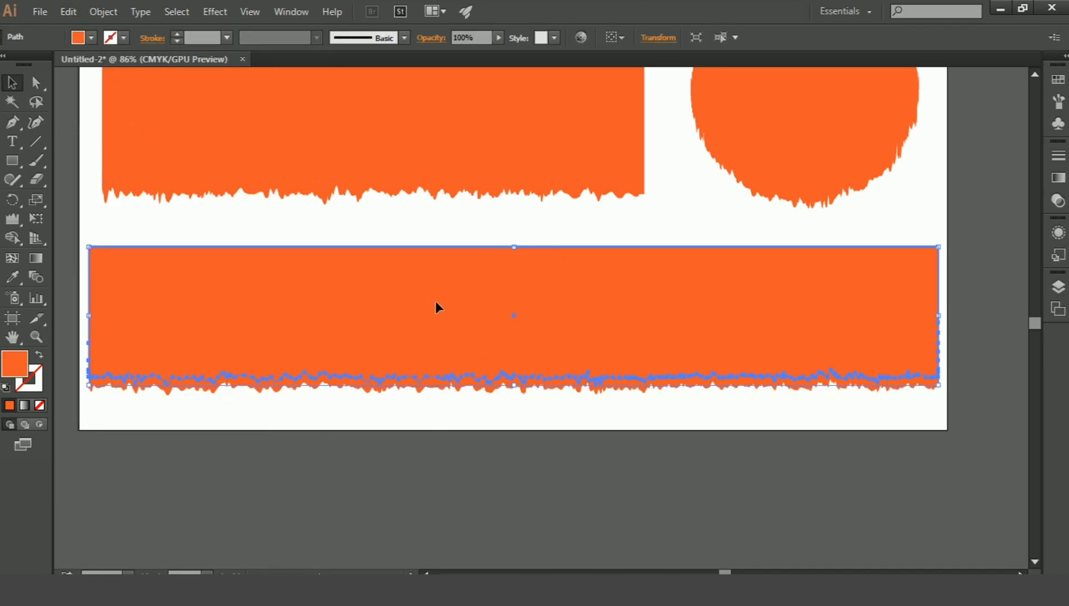
{"action": "key", "text": "Up"}
{"action": "key", "text": "Up"}
{"action": "key", "text": "Up"}
{"action": "key", "text": "Up"}
{"action": "key", "text": "Up"}
{"action": "key", "text": "Up"}
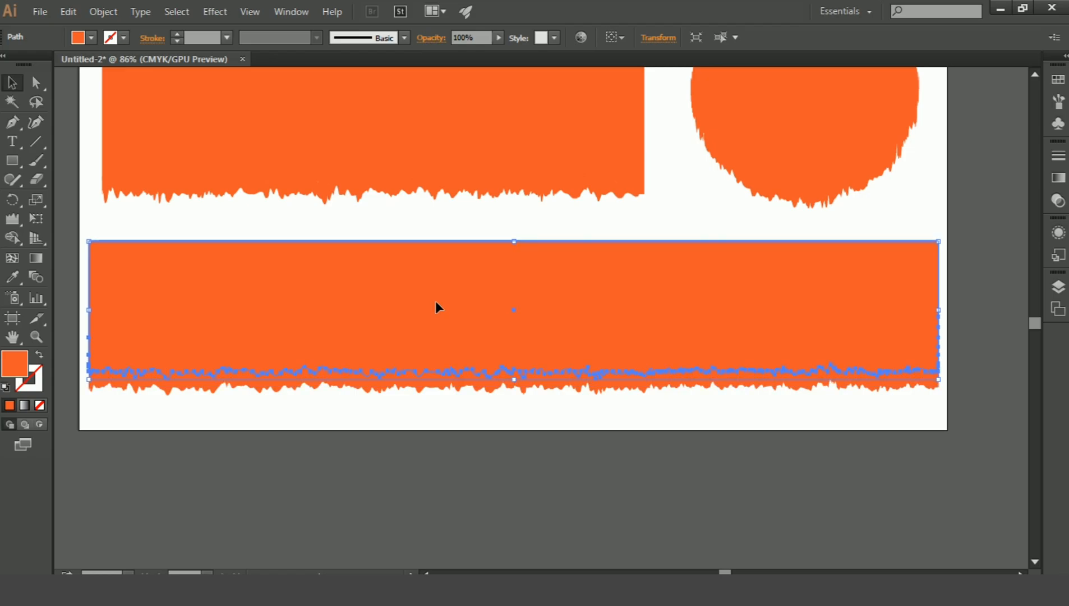
{"action": "key", "text": "Down"}
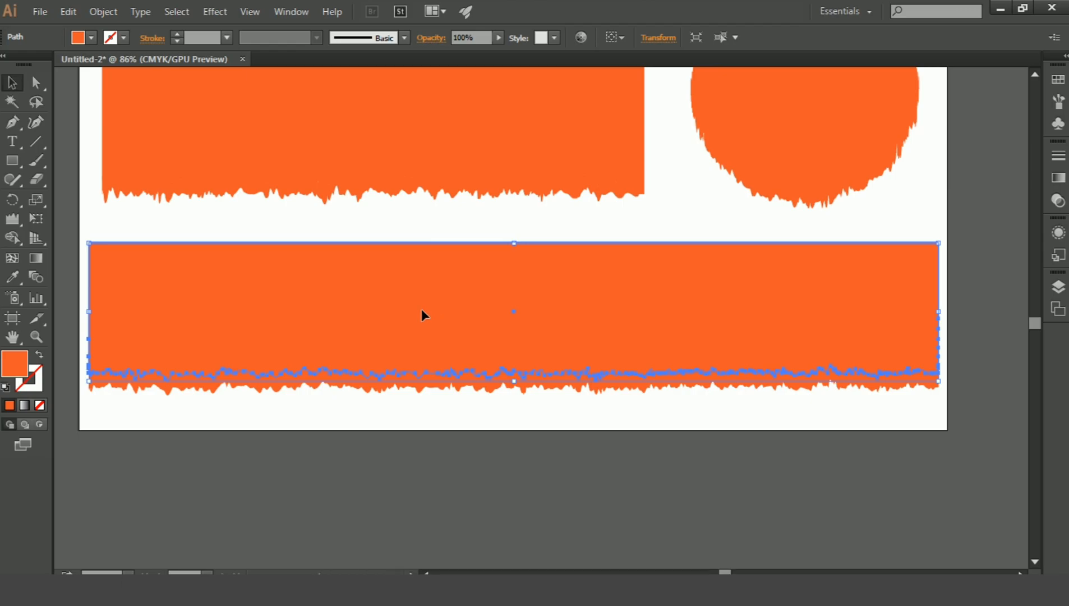
Separate the torn strip below the long rectangle's two overlapping copies with the Shape Builder tool, then deselect everything.
{"action": "left_click", "coordinate": [385, 387], "text": "shift"}
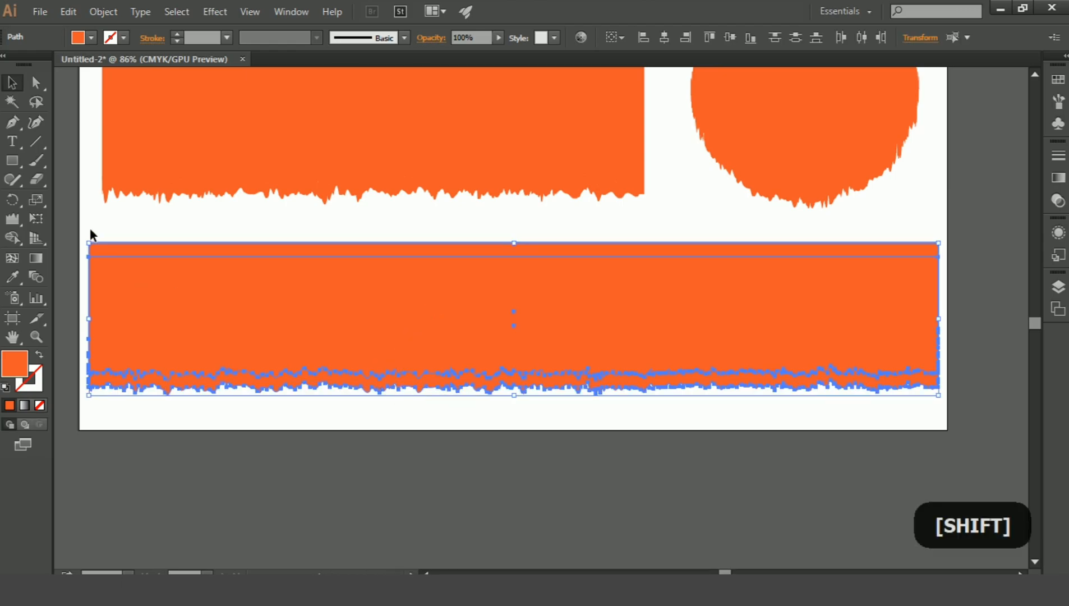
{"action": "left_click_drag", "start_coordinate": [17, 238], "coordinate": [102, 235]}
{"action": "left_click", "coordinate": [245, 382]}
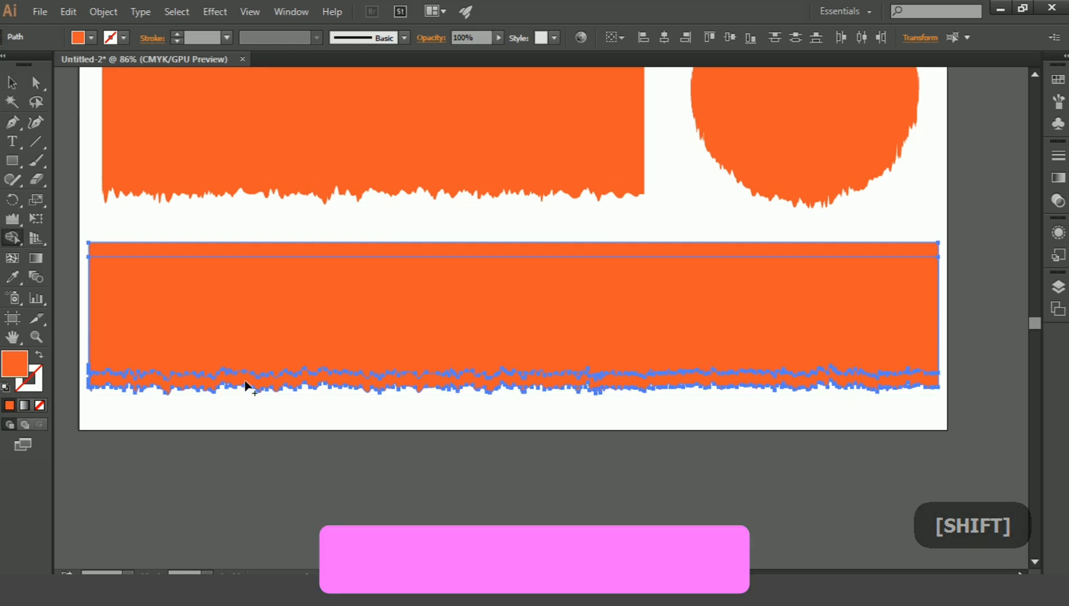
{"action": "left_click", "coordinate": [10, 84]}
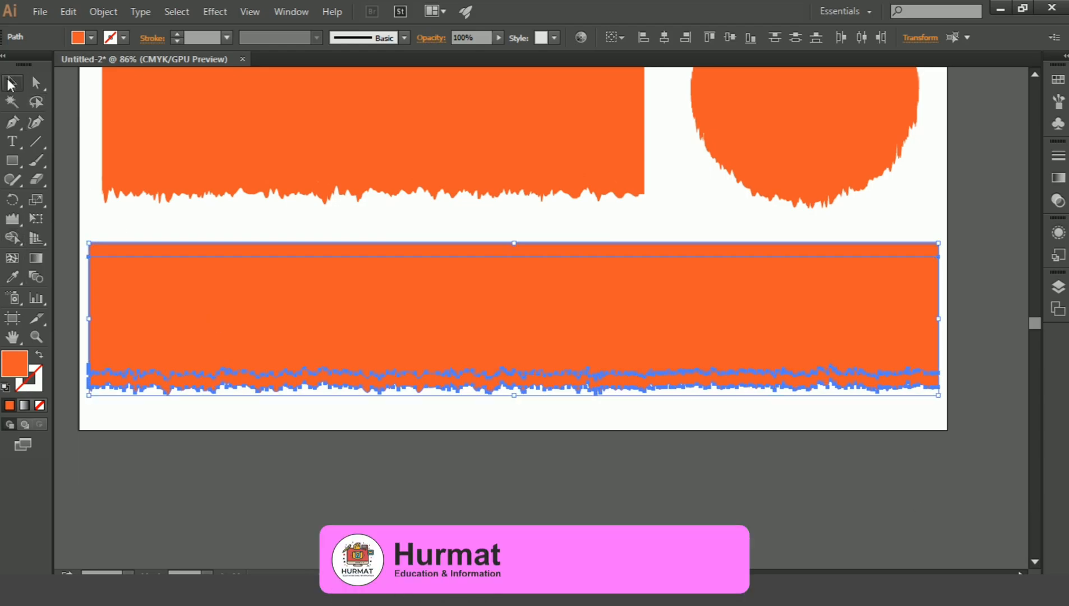
{"action": "left_click", "coordinate": [205, 238]}
Delete the leftover duplicate piece hidden behind the long lower rectangle's main body.
{"action": "left_click", "coordinate": [281, 278]}
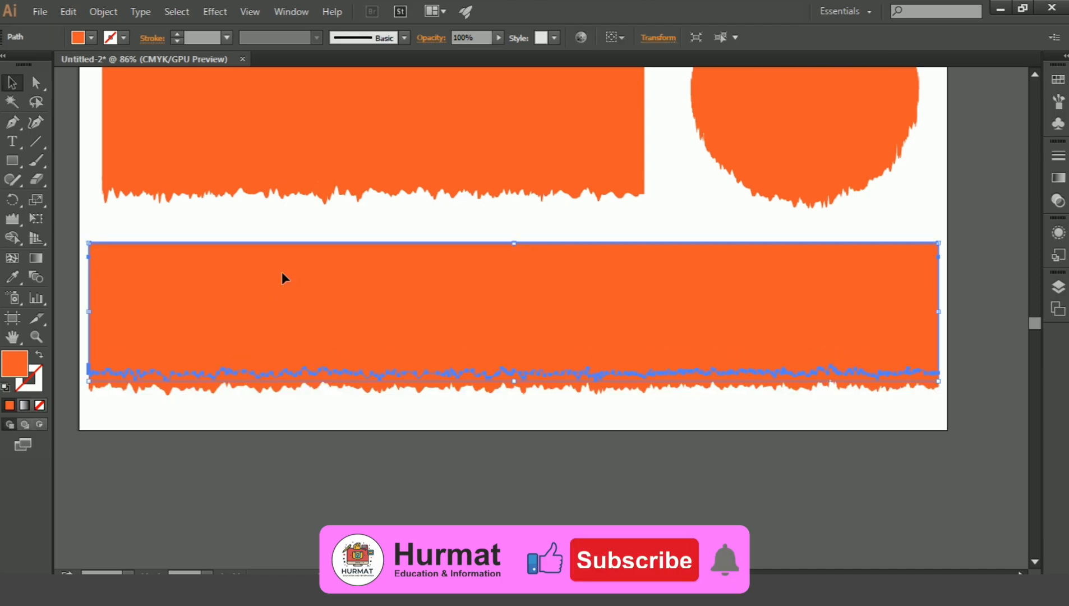
{"action": "left_click", "coordinate": [282, 273], "text": "ctrl"}
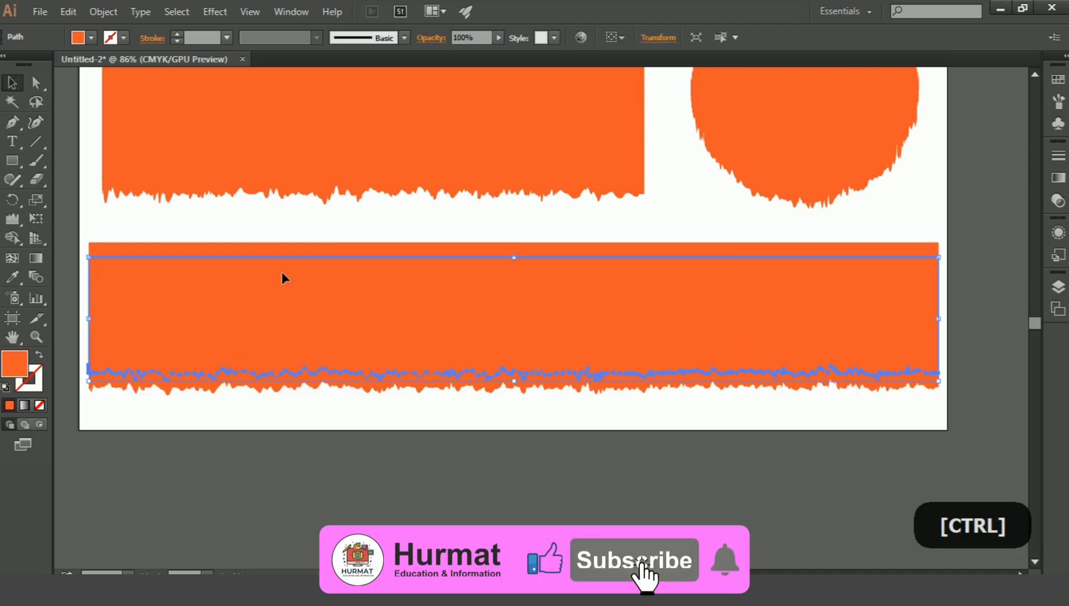
{"action": "key", "text": "Delete"}
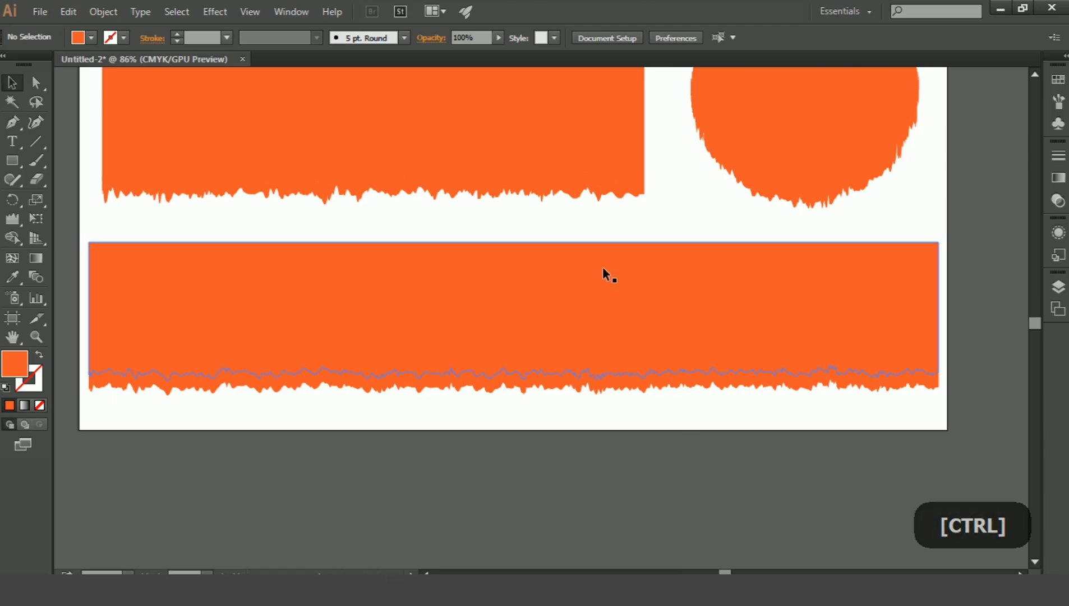
{"action": "left_click", "coordinate": [439, 186]}
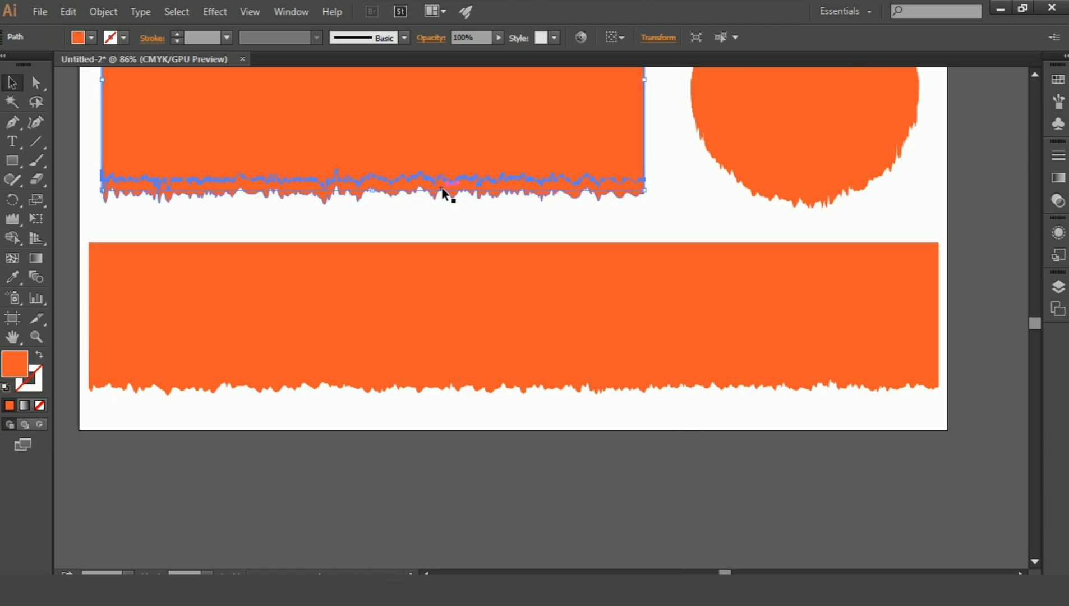
{"action": "left_click", "coordinate": [96, 38]}
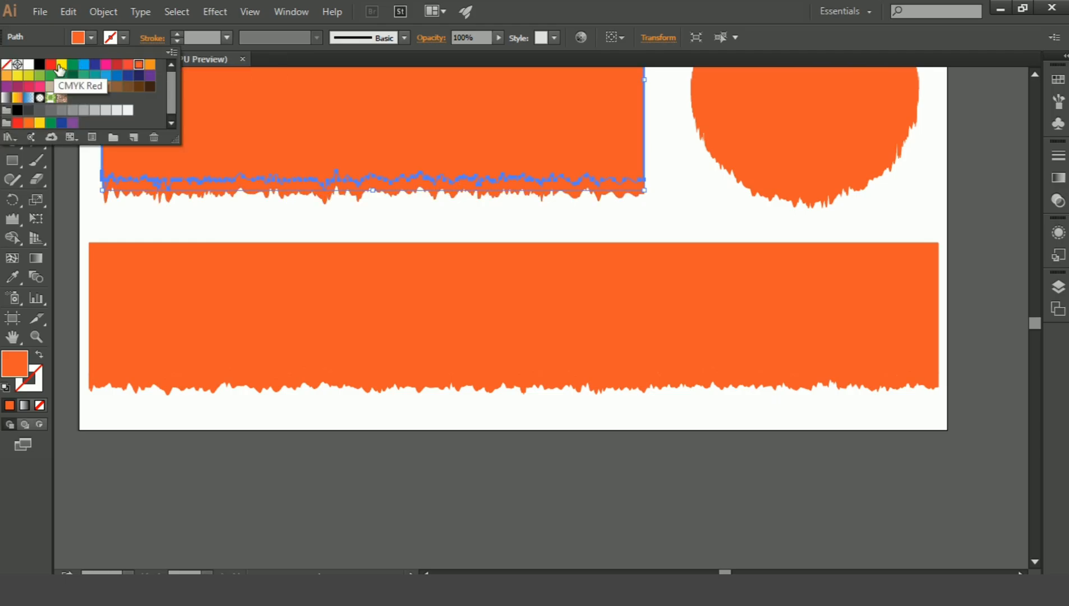
{"action": "left_click", "coordinate": [29, 64]}
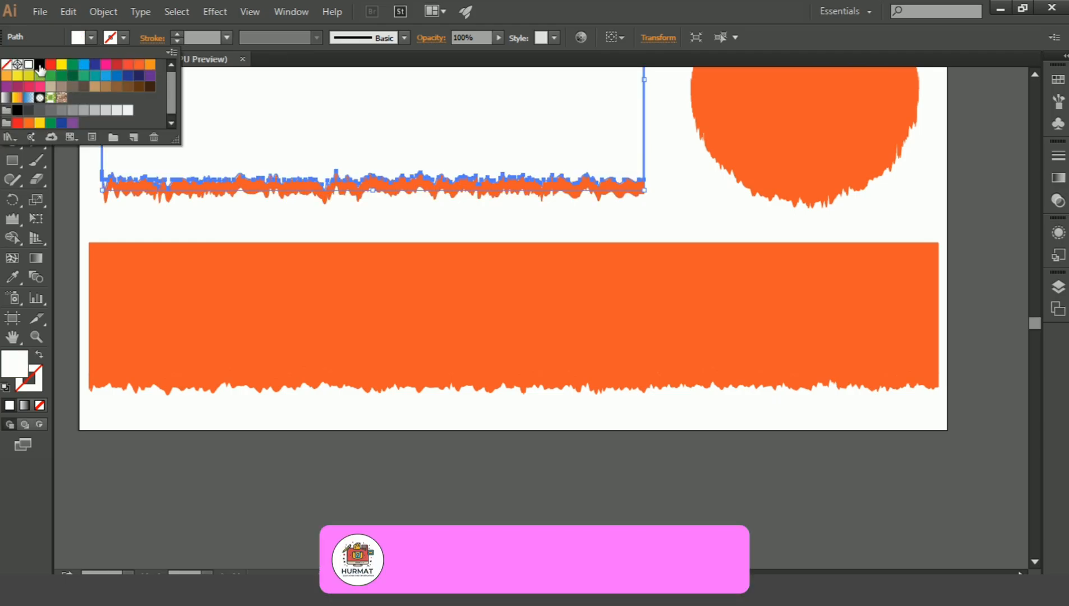
{"action": "left_click", "coordinate": [477, 237], "text": "ctrl"}
{"action": "left_click", "coordinate": [449, 218], "text": "ctrl"}
{"action": "left_click", "coordinate": [448, 193], "text": "ctrl"}
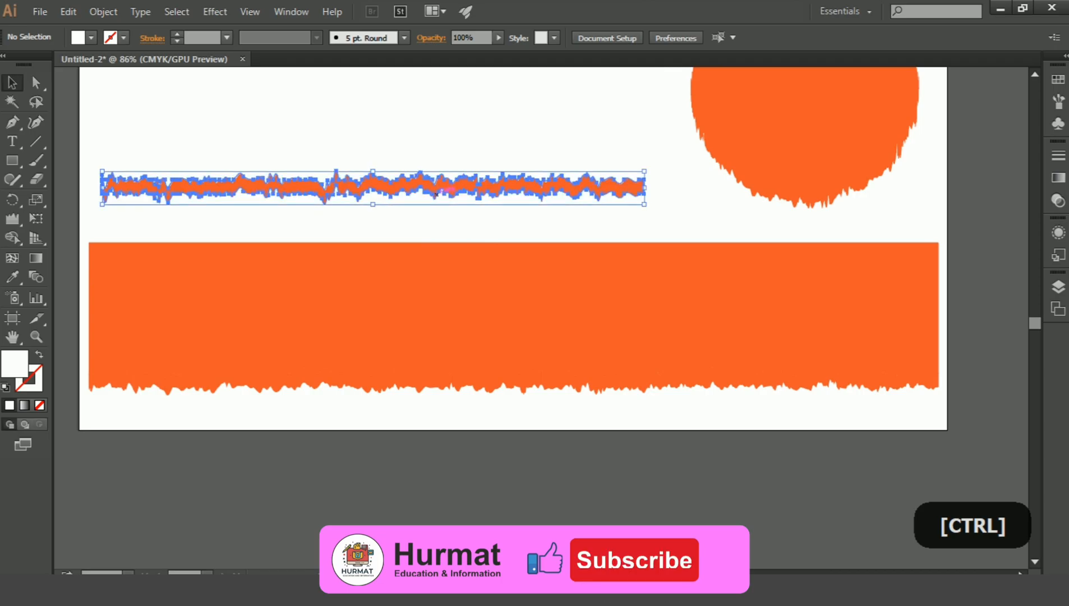
{"action": "left_click", "coordinate": [63, 11]}
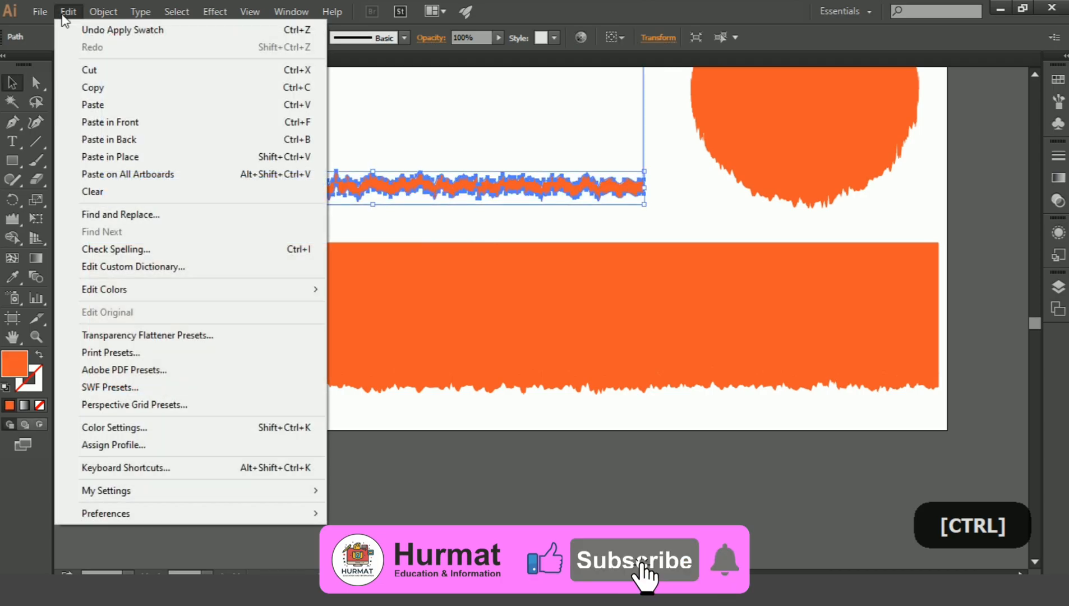
{"action": "left_click", "coordinate": [250, 11]}
{"action": "left_click", "coordinate": [602, 7]}
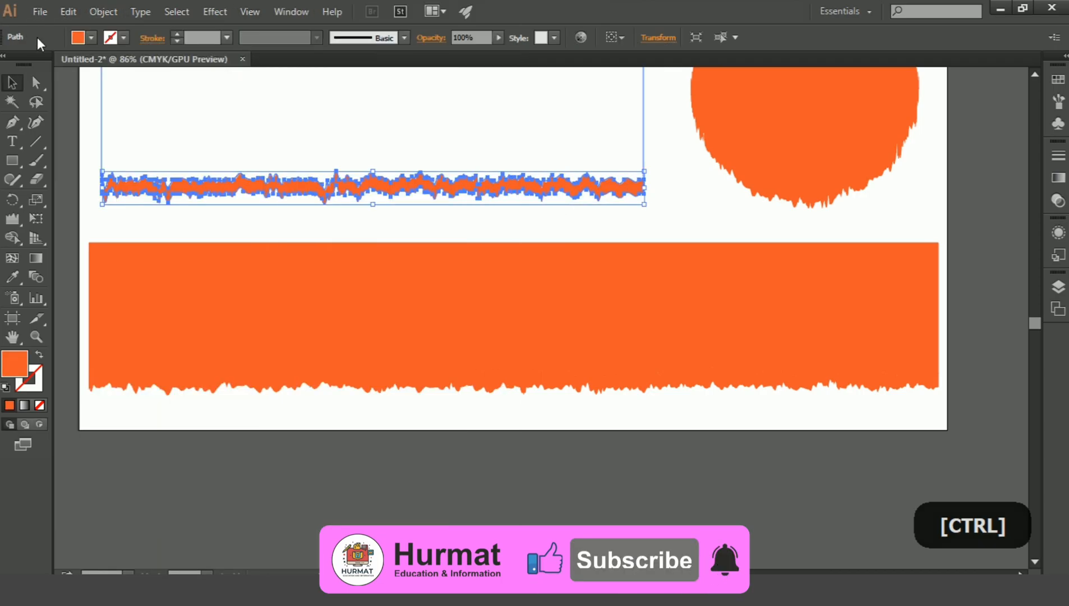
{"action": "left_click", "coordinate": [91, 37]}
{"action": "left_click", "coordinate": [29, 65]}
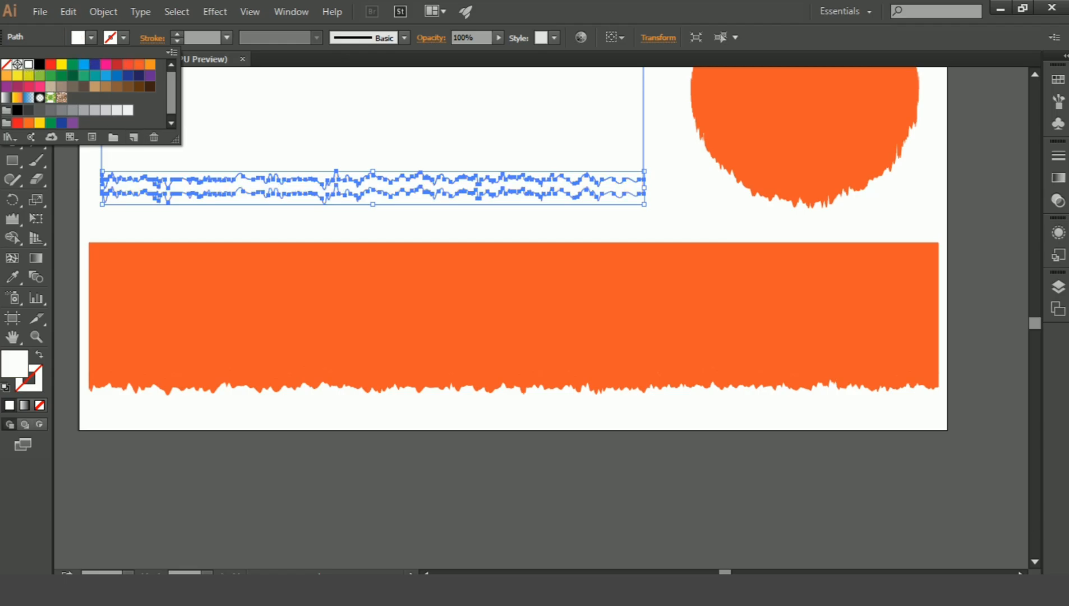
{"action": "key", "text": "ctrl+z"}
{"action": "key", "text": "ctrl+z"}
{"action": "left_click", "coordinate": [263, 225]}
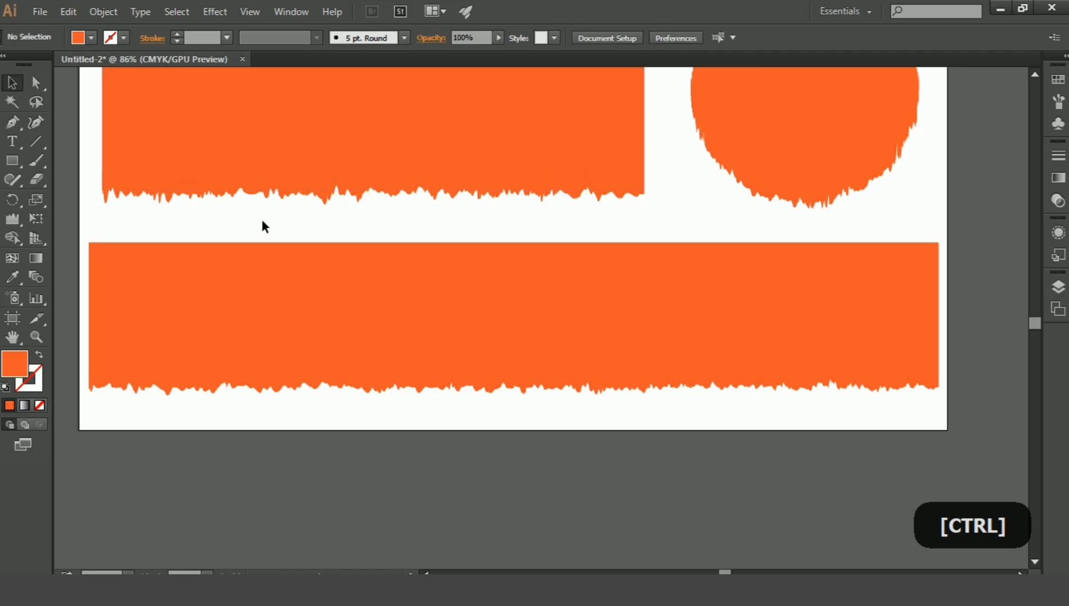
Fill the torn strip along the upper rectangle's bottom edge with white, then deselect it.
{"action": "left_click", "coordinate": [278, 191]}
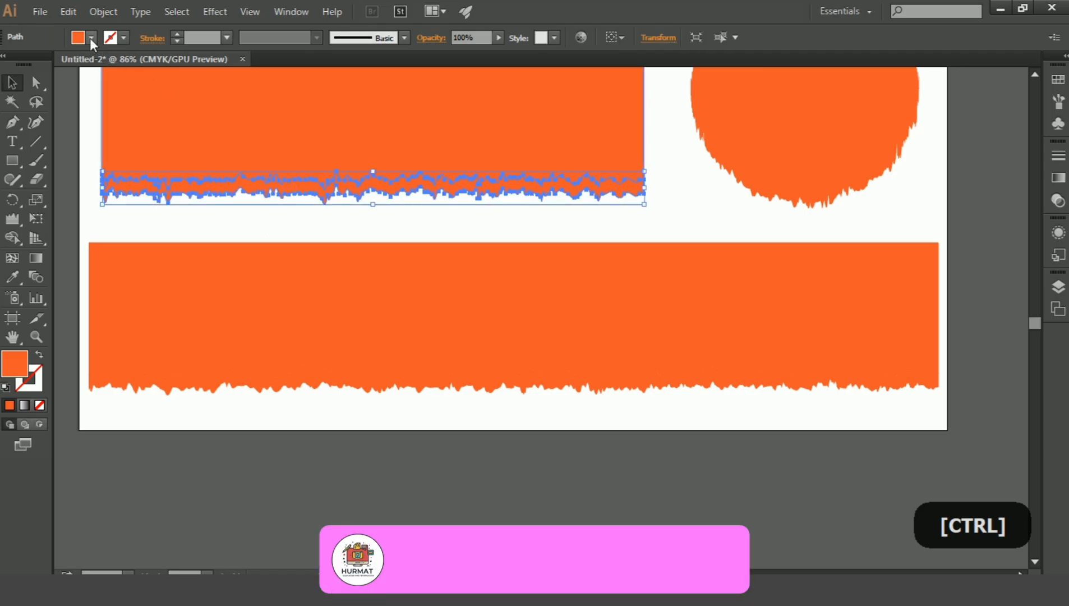
{"action": "left_click", "coordinate": [90, 40]}
{"action": "left_click", "coordinate": [28, 64]}
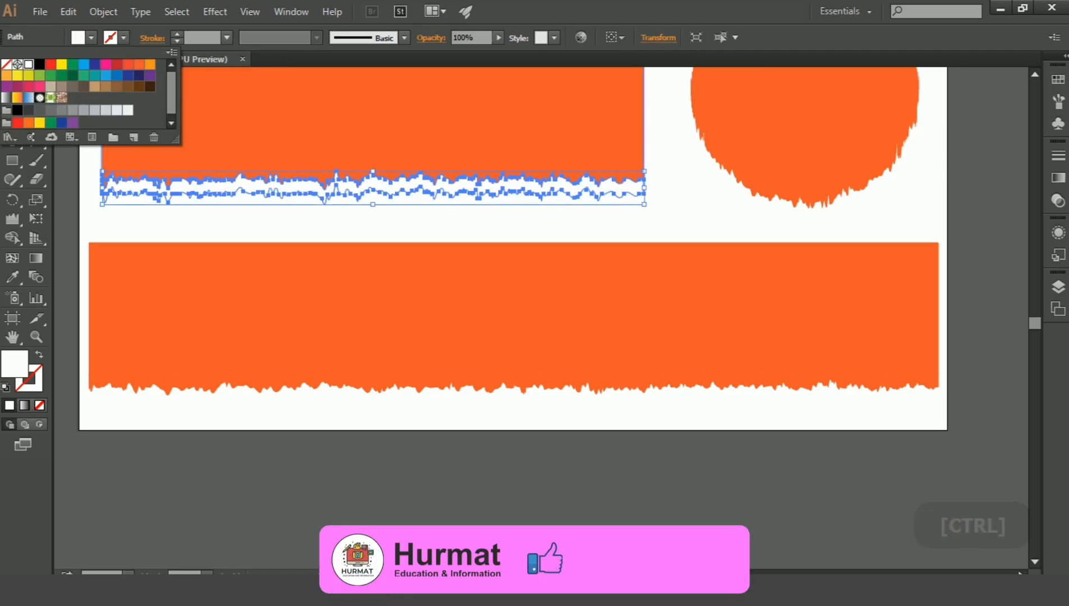
{"action": "left_click", "coordinate": [238, 227]}
{"action": "left_click", "coordinate": [238, 227]}
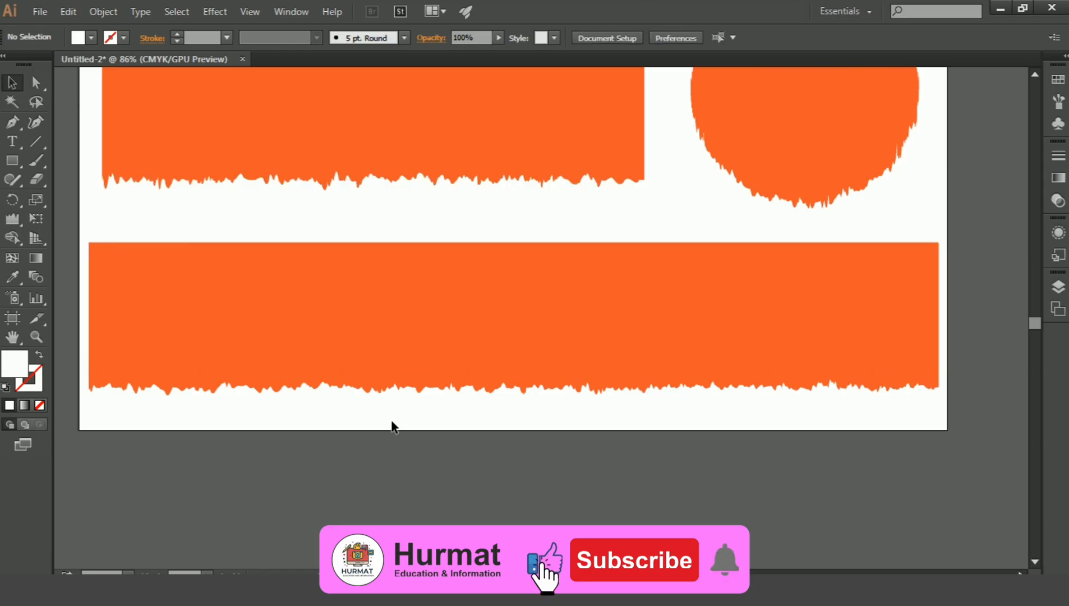
Fill the torn strip along the bottom of the long lower rectangle with white.
{"action": "left_click", "coordinate": [387, 390]}
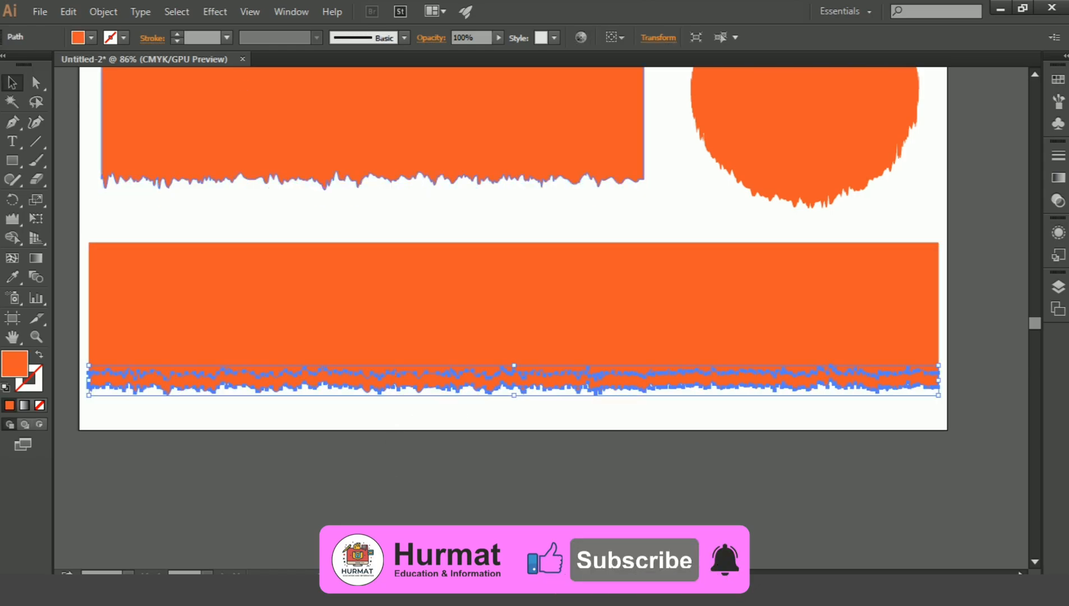
{"action": "left_click", "coordinate": [91, 38]}
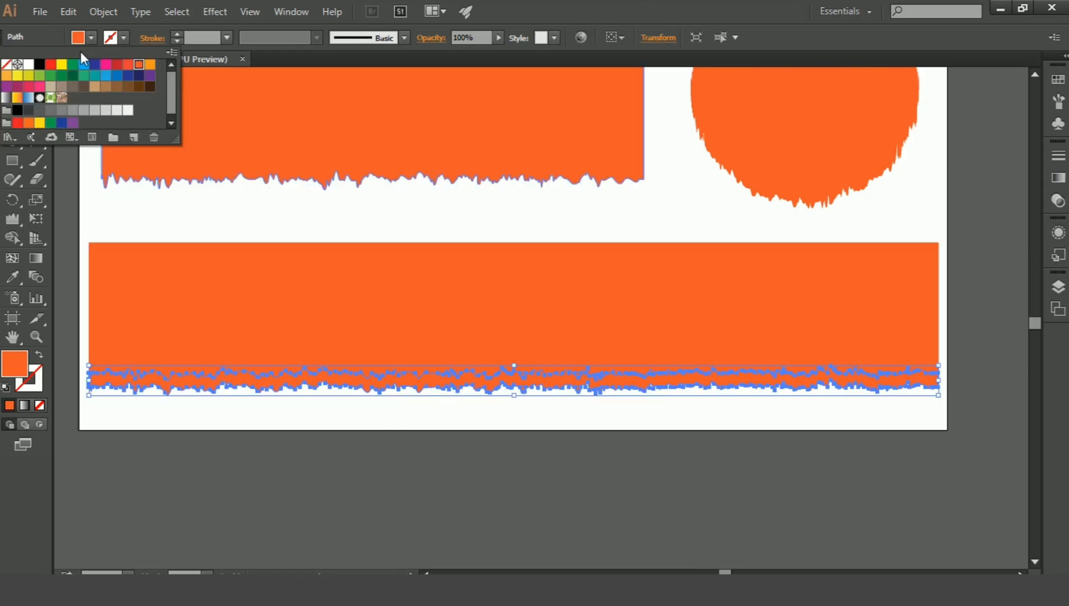
{"action": "left_click", "coordinate": [31, 65]}
{"action": "left_click", "coordinate": [245, 213]}
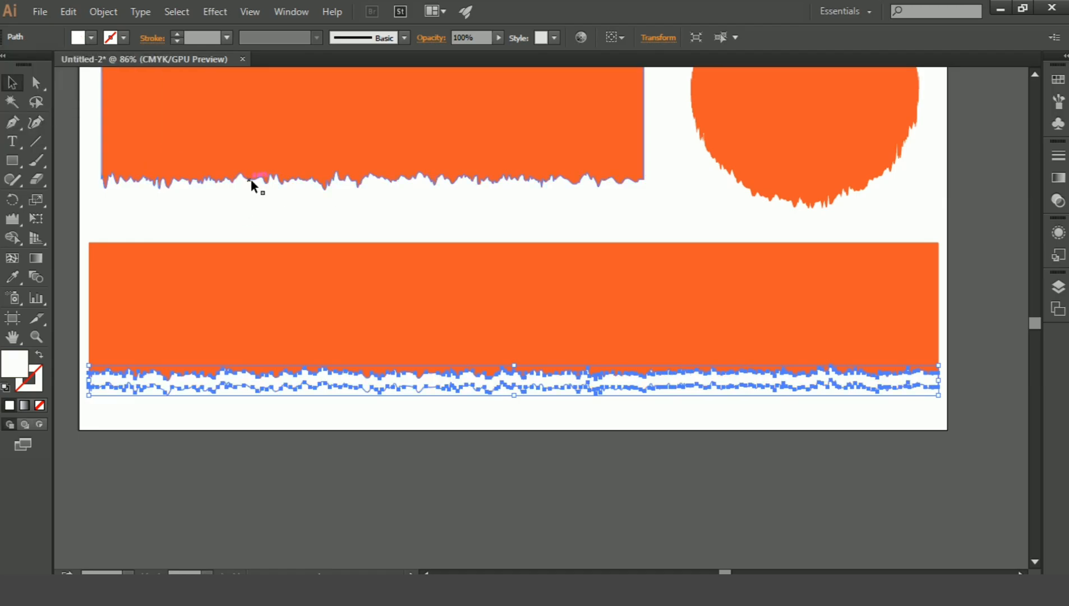
Apply a Multiply drop shadow to the upper rectangle's white strip with 50% opacity, 7 px X offset, 4 px Y offset and 3 px blur.
{"action": "left_click", "coordinate": [252, 182]}
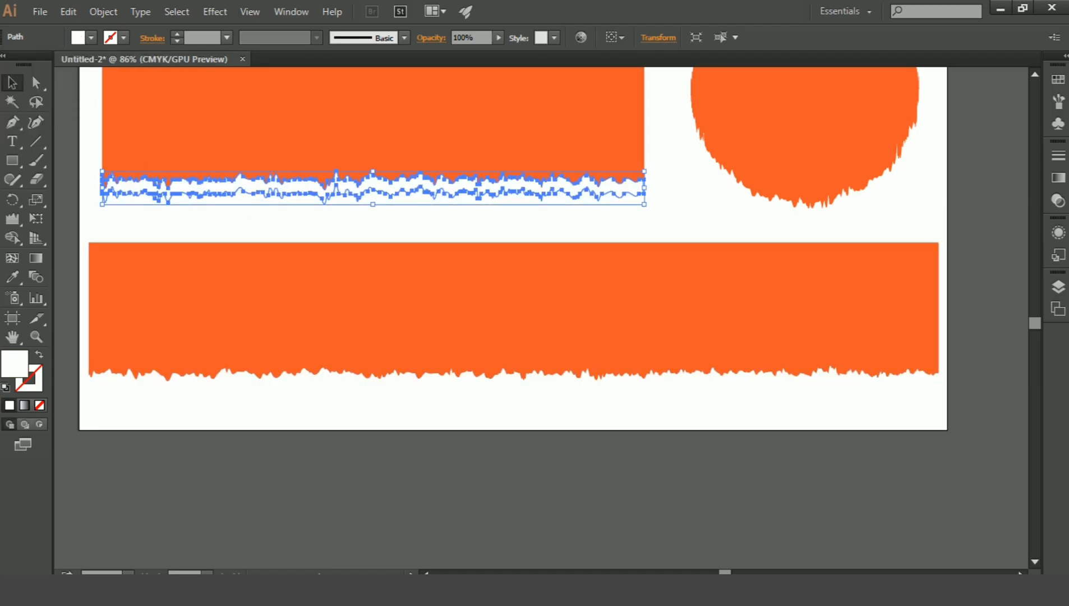
{"action": "left_click", "coordinate": [216, 13]}
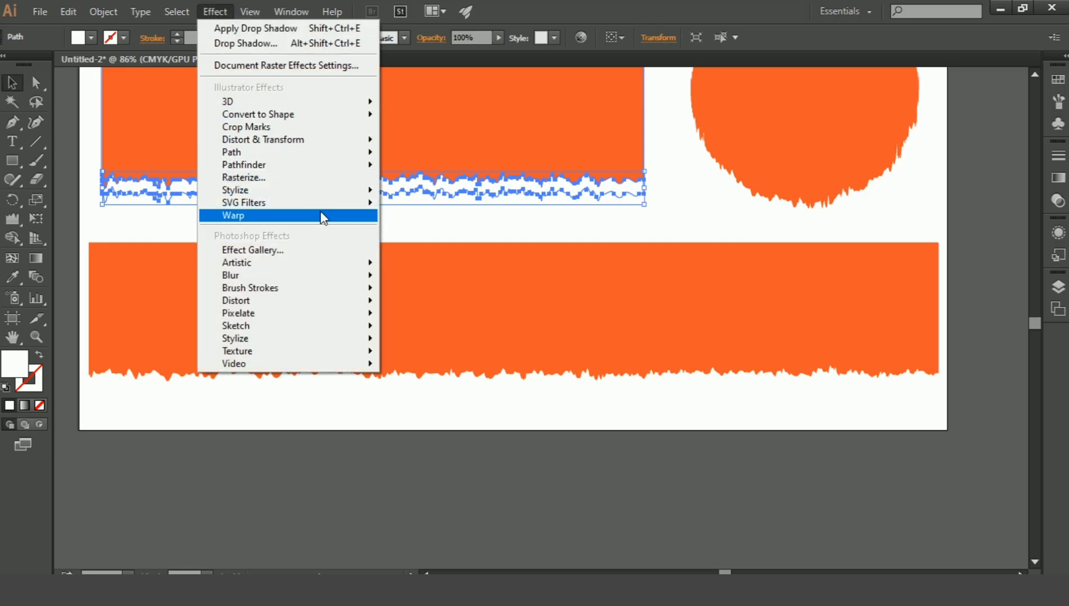
{"action": "mouse_move", "coordinate": [332, 195]}
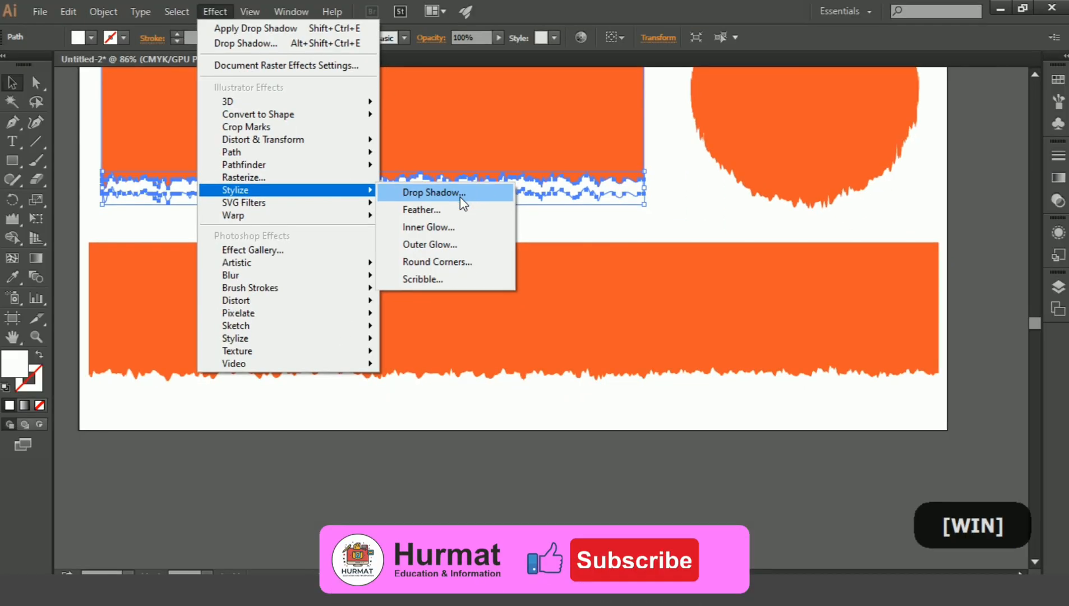
{"action": "left_click", "coordinate": [460, 193]}
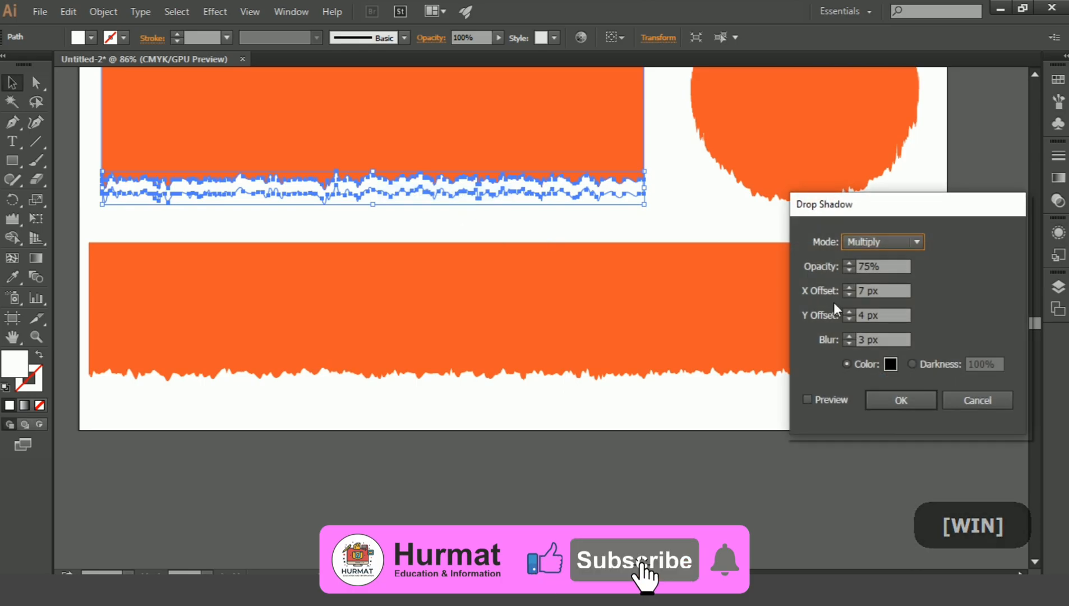
{"action": "left_click", "coordinate": [818, 400]}
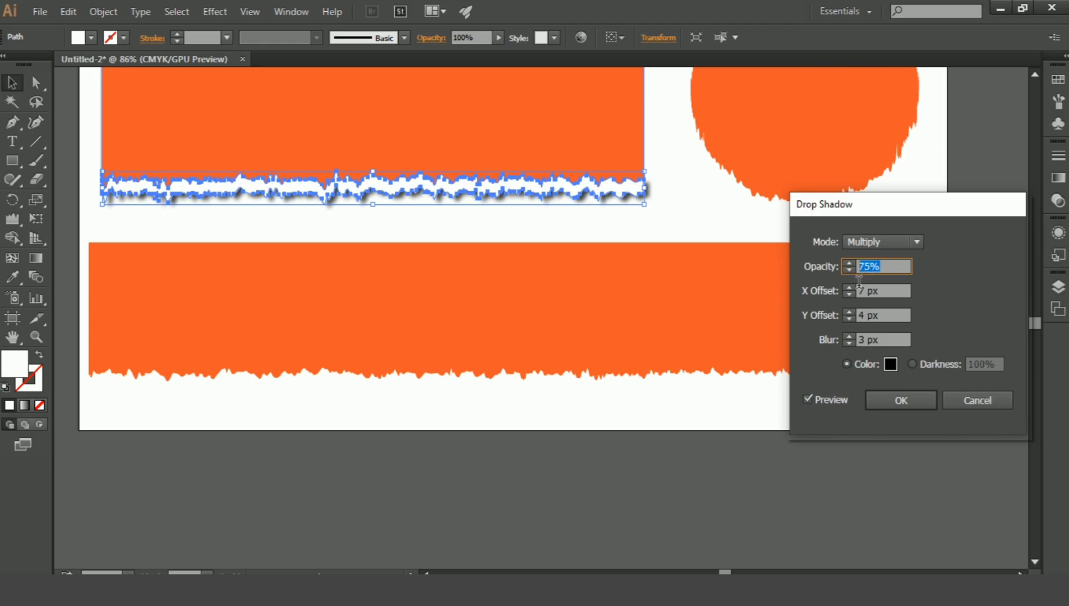
{"action": "type", "text": "50"}
{"action": "left_click", "coordinate": [903, 298]}
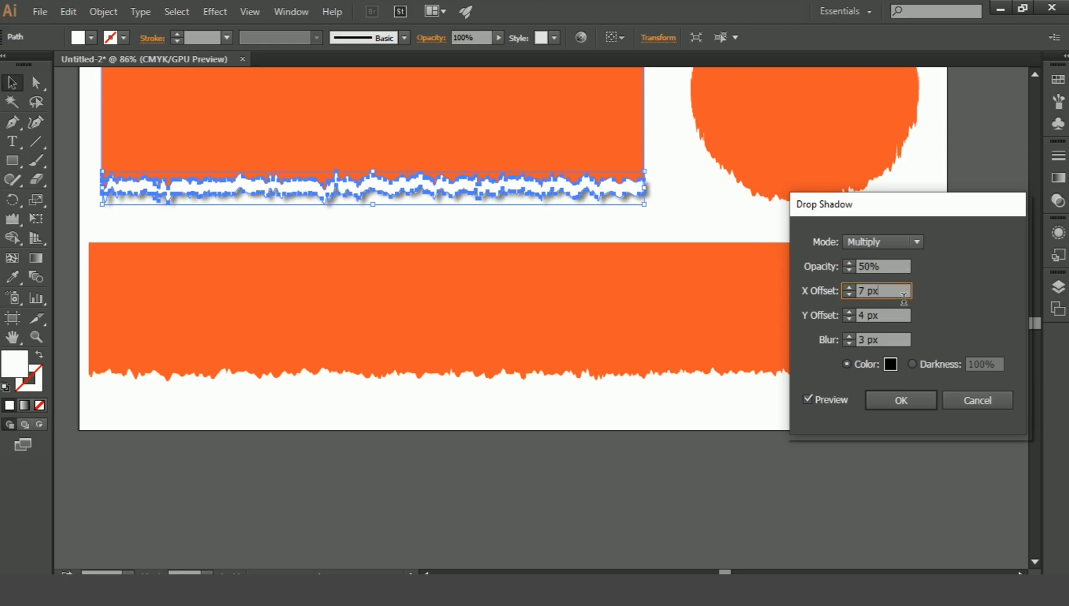
{"action": "left_click", "coordinate": [905, 401]}
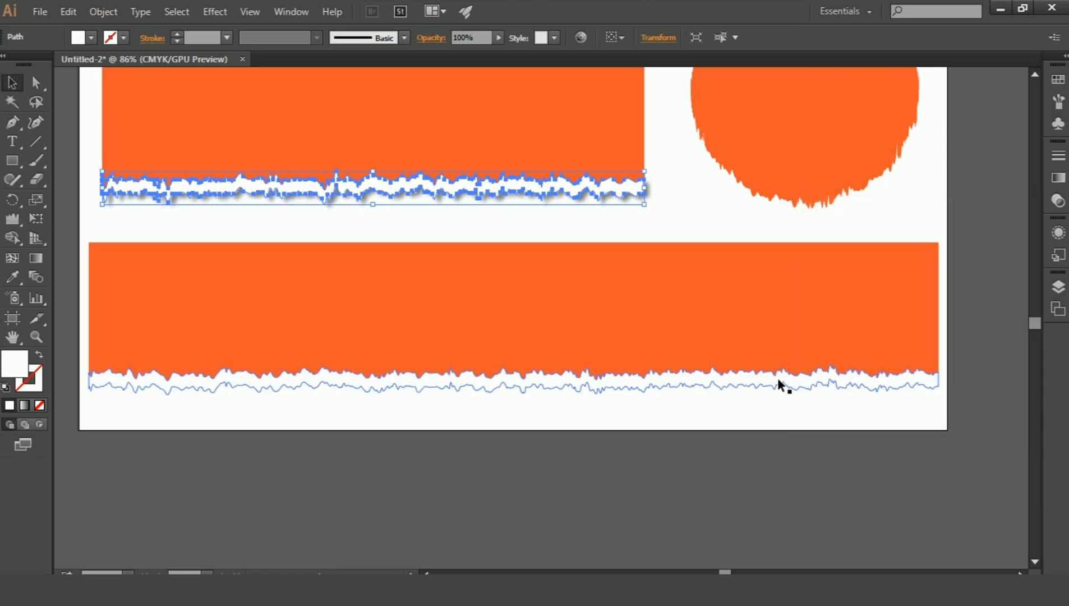
{"action": "left_click", "coordinate": [730, 424]}
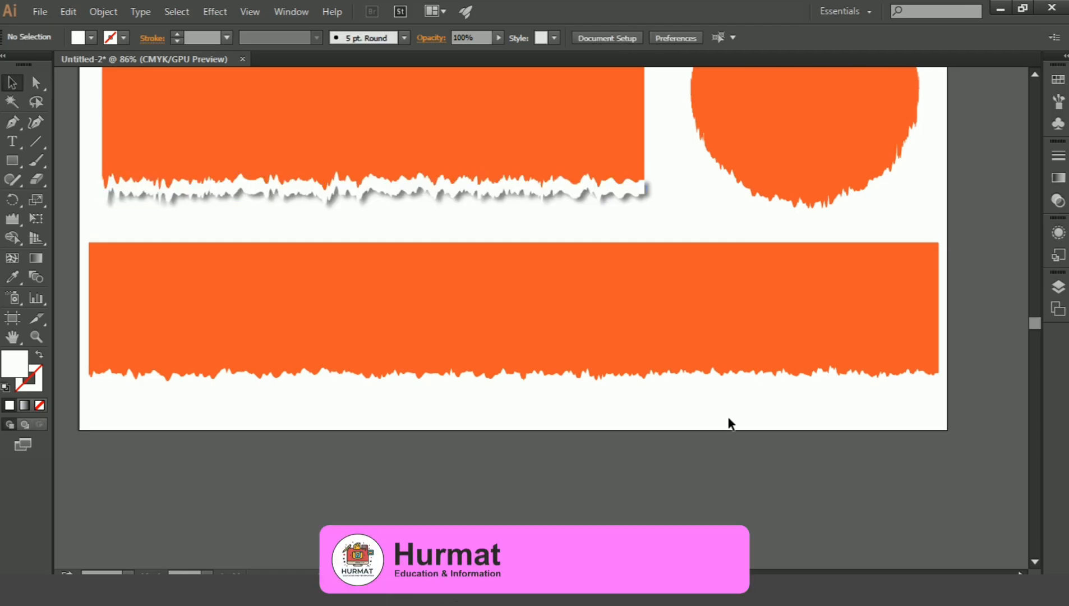
Give the long rectangle's white strip a Multiply drop shadow with 50% opacity, 7 px and 4 px offsets and 3 px blur.
{"action": "left_click", "coordinate": [667, 373]}
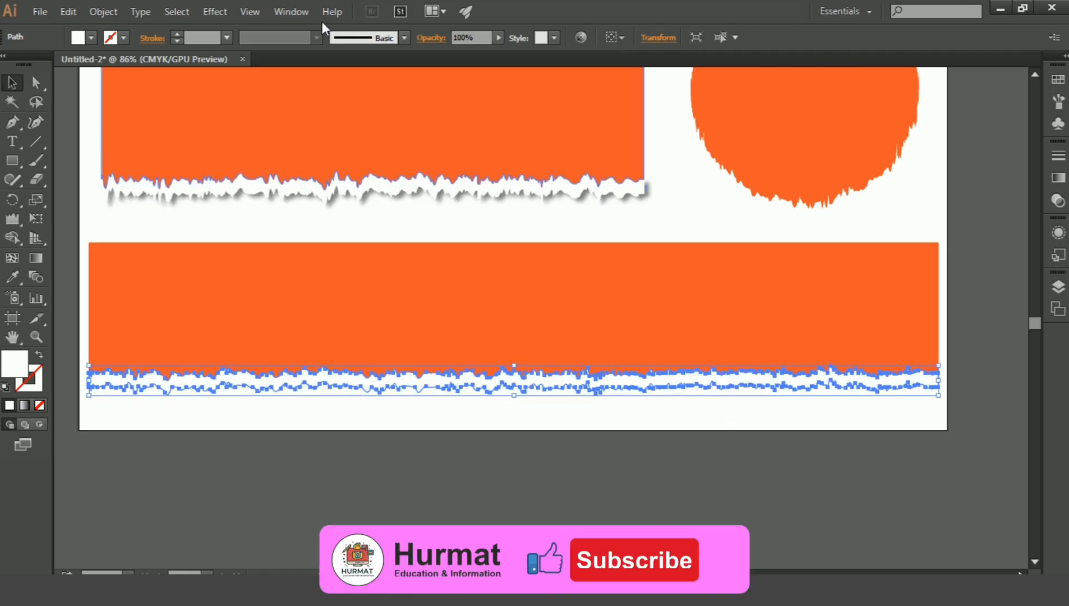
{"action": "left_click", "coordinate": [198, 9]}
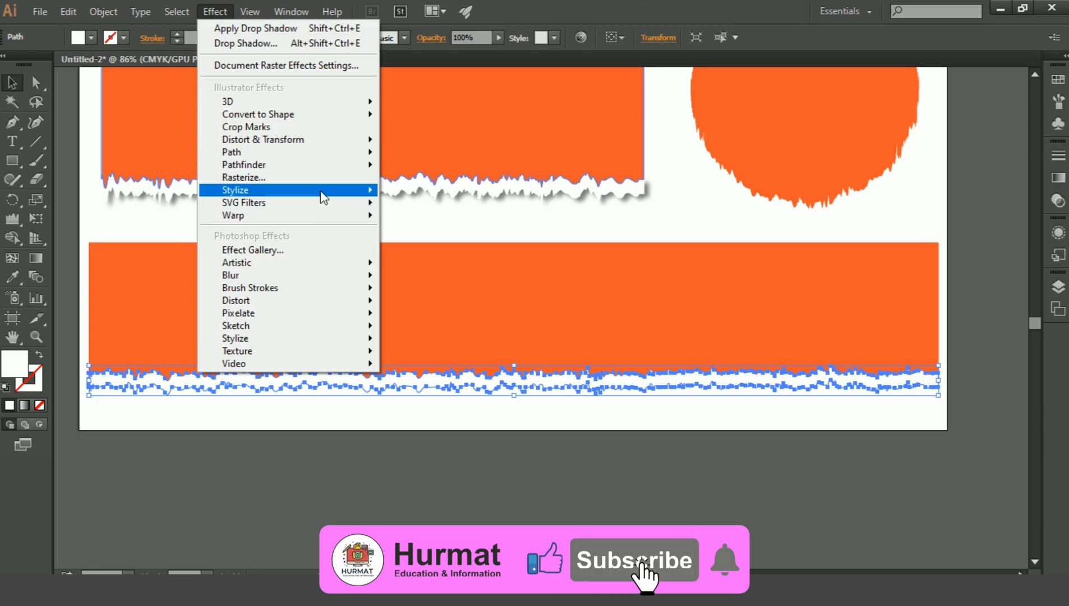
{"action": "mouse_move", "coordinate": [323, 196]}
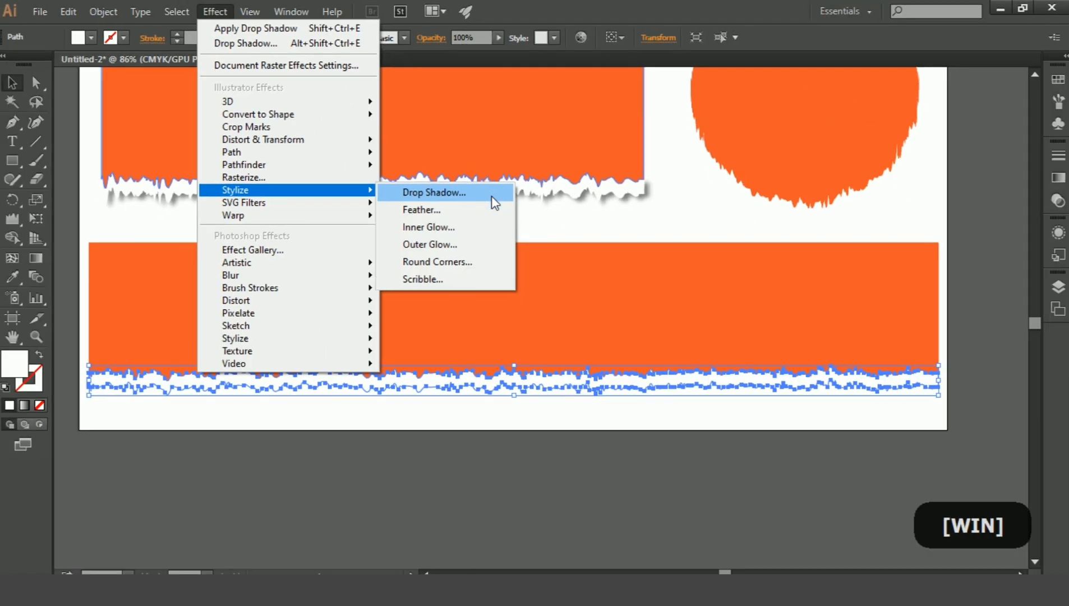
{"action": "left_click", "coordinate": [492, 196]}
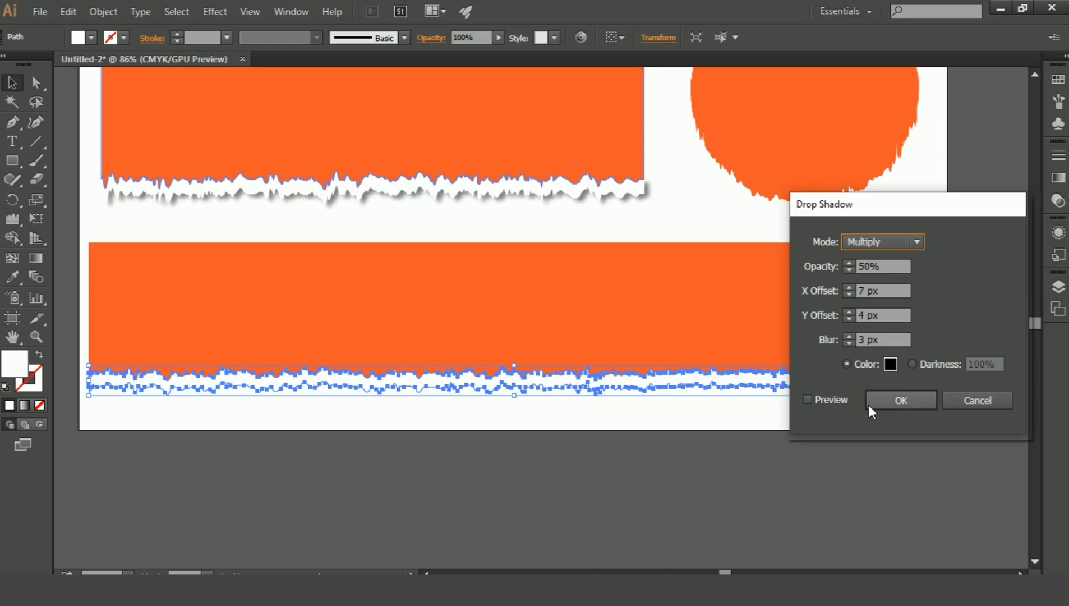
{"action": "left_click", "coordinate": [840, 402]}
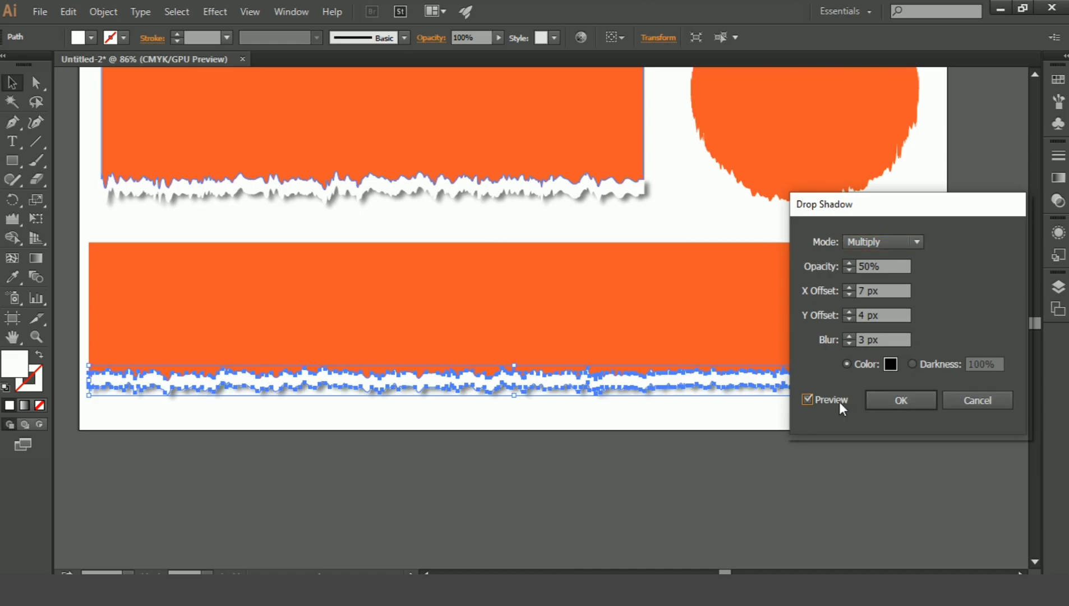
{"action": "left_click", "coordinate": [891, 400]}
{"action": "left_click", "coordinate": [803, 421]}
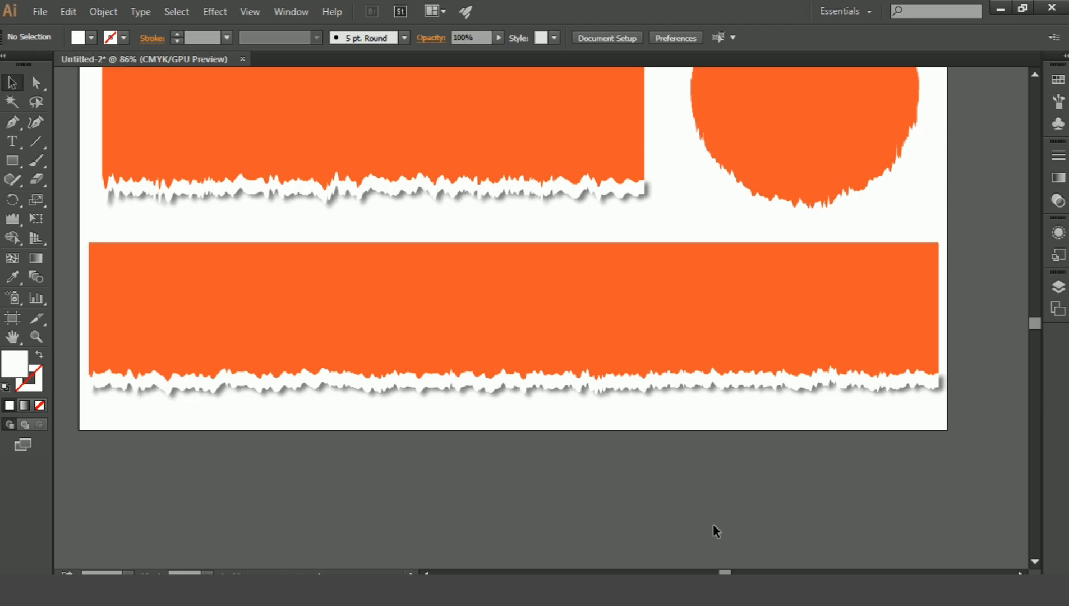
Group the long orange rectangle with its shadowed white torn strip.
{"action": "left_click", "coordinate": [555, 384]}
{"action": "left_click", "coordinate": [552, 330], "text": "shift"}
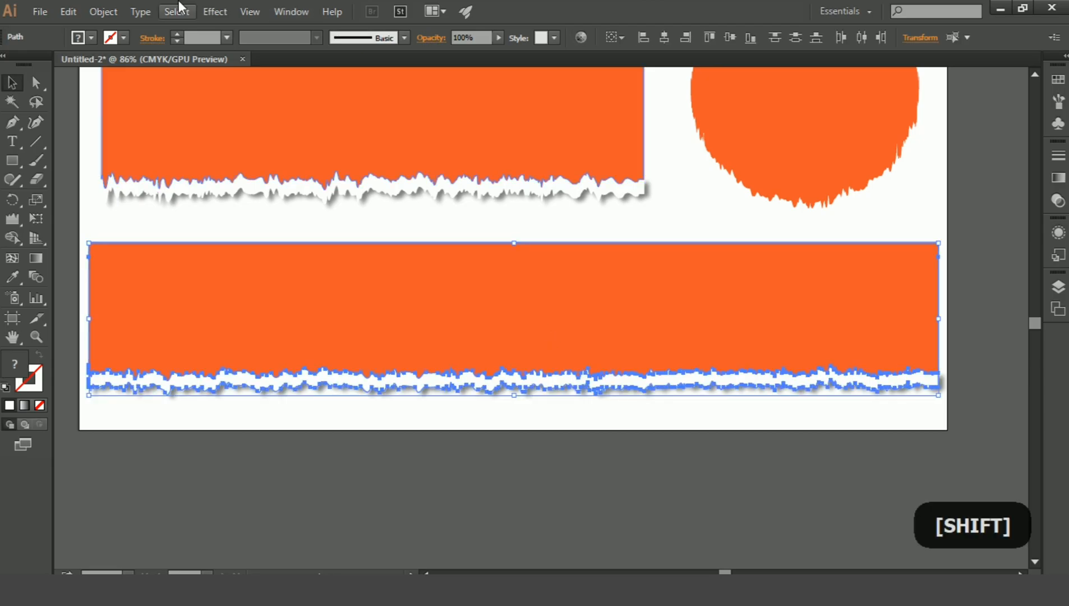
{"action": "left_click", "coordinate": [110, 10]}
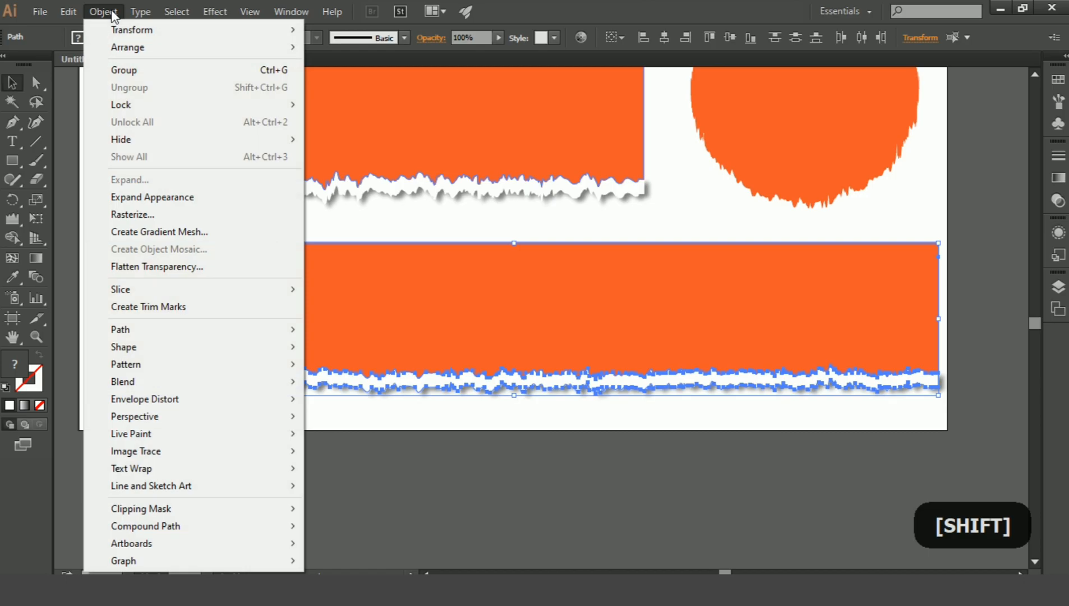
{"action": "left_click", "coordinate": [160, 75]}
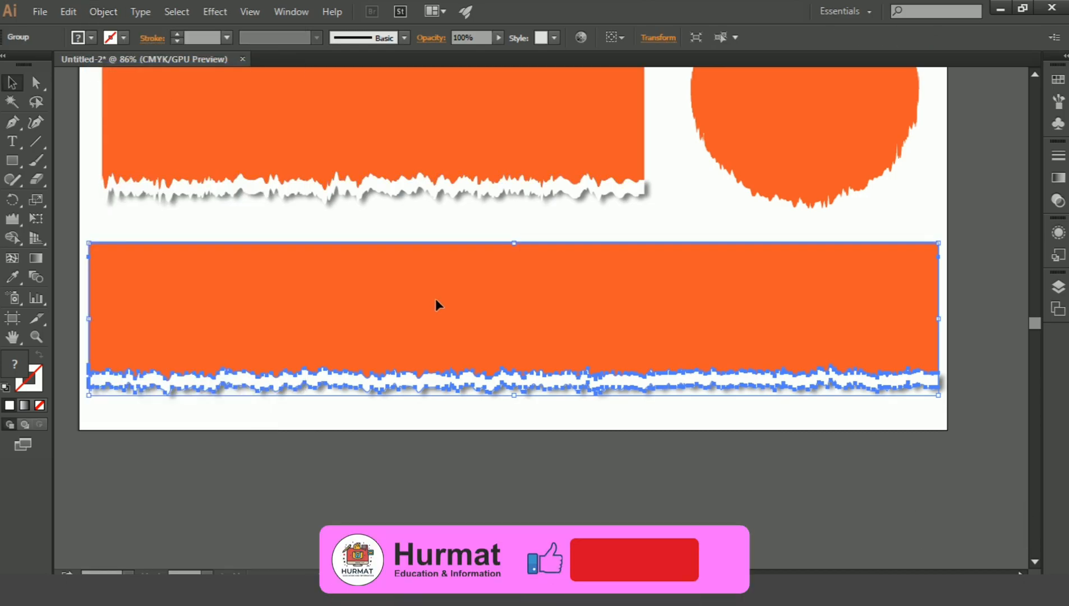
{"action": "left_click", "coordinate": [68, 12]}
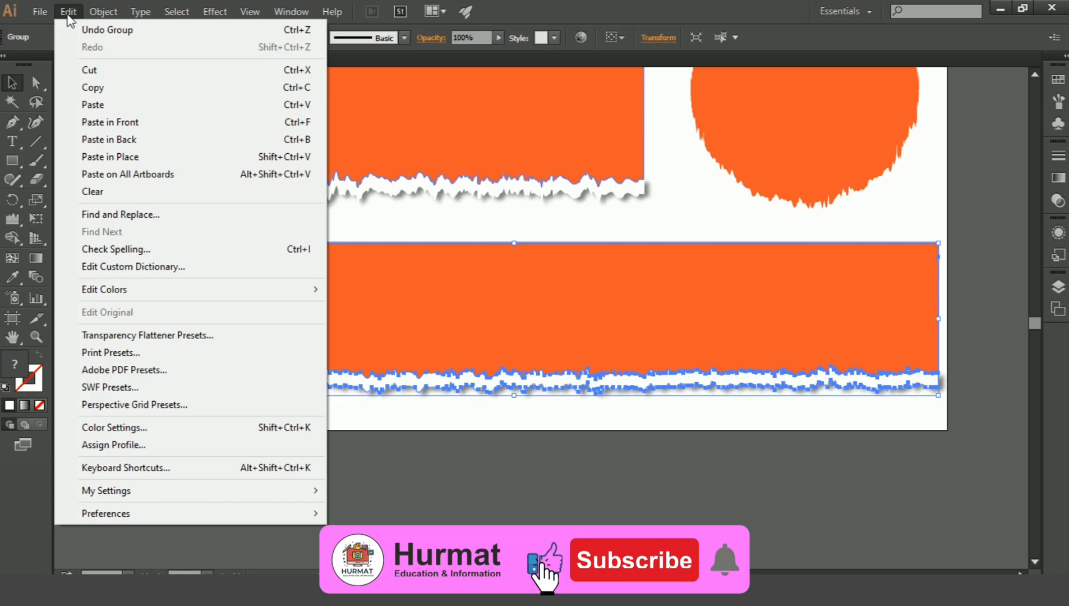
Copy the long rectangle's group and paste the duplicate directly in front of the original.
{"action": "left_click", "coordinate": [109, 88]}
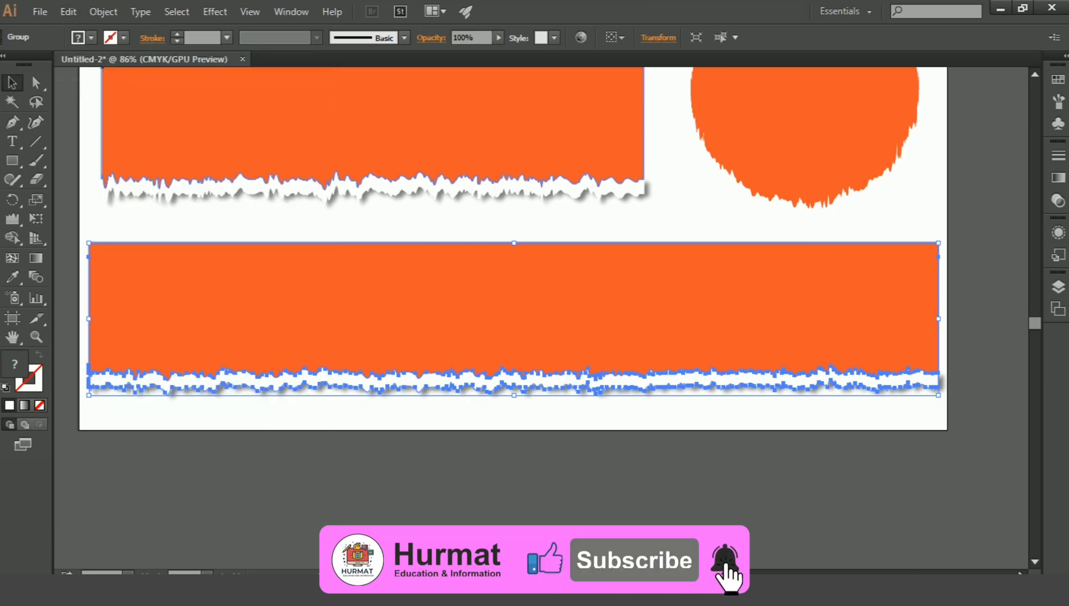
{"action": "left_click", "coordinate": [71, 13]}
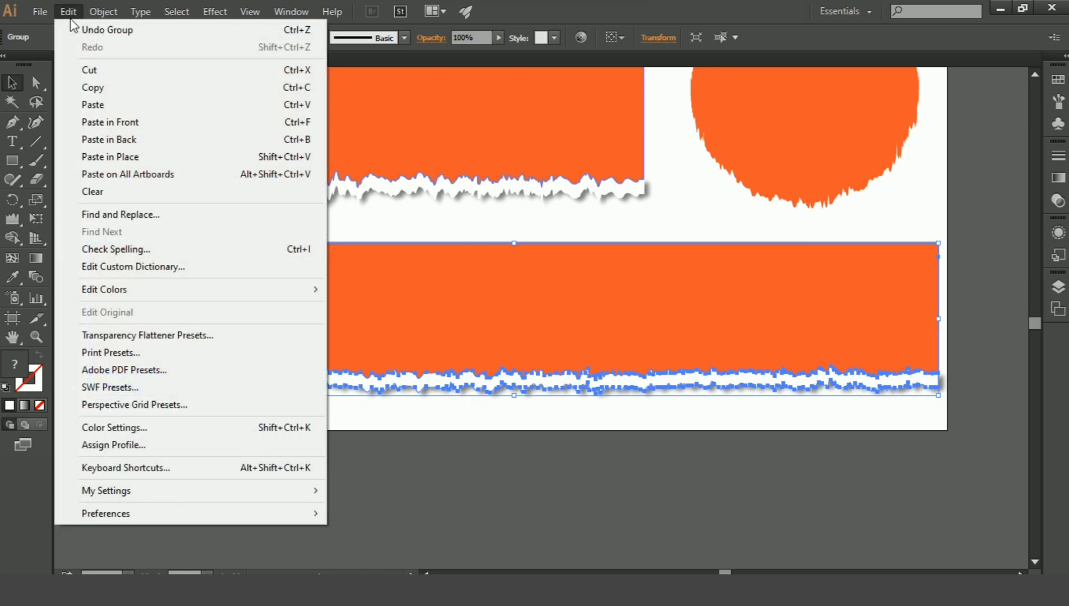
{"action": "left_click", "coordinate": [123, 128]}
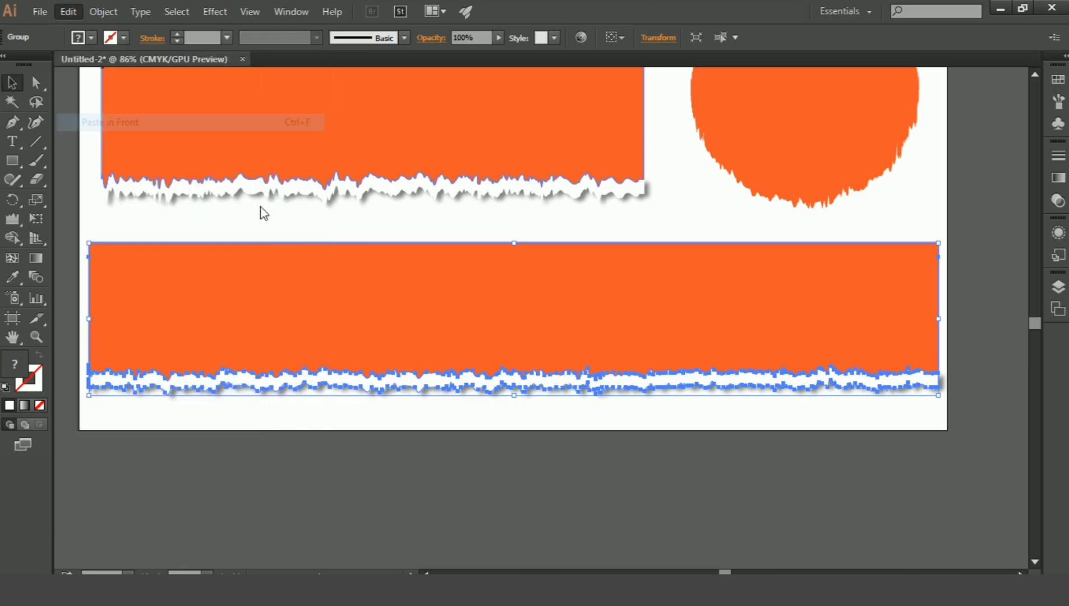
Reflect the pasted group across the horizontal axis so its torn strip lies along the long rectangle's upper edge.
{"action": "right_click", "coordinate": [432, 296]}
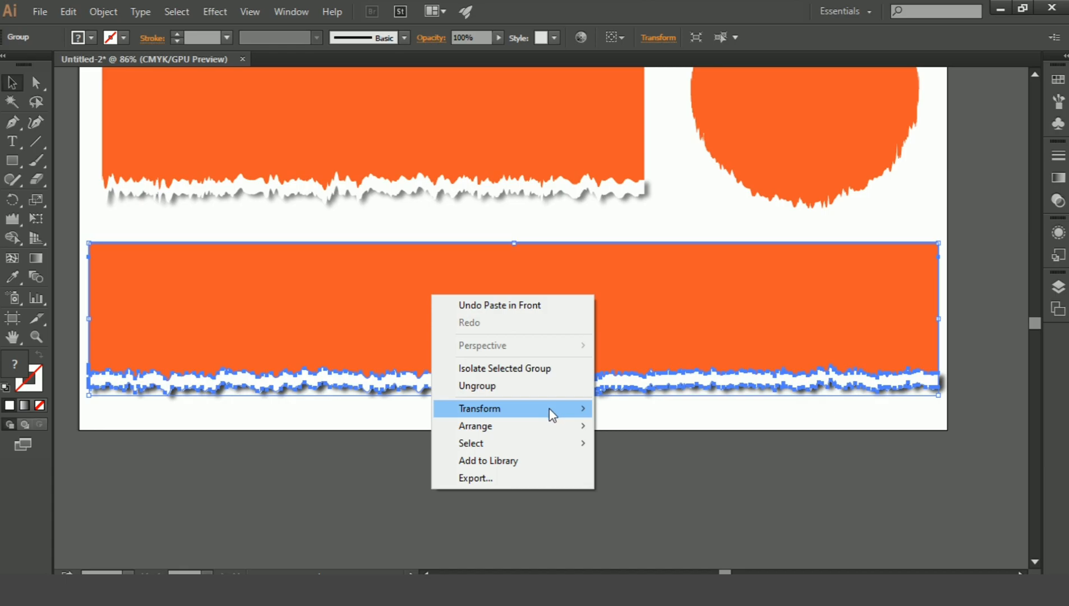
{"action": "mouse_move", "coordinate": [553, 414]}
{"action": "left_click", "coordinate": [689, 464]}
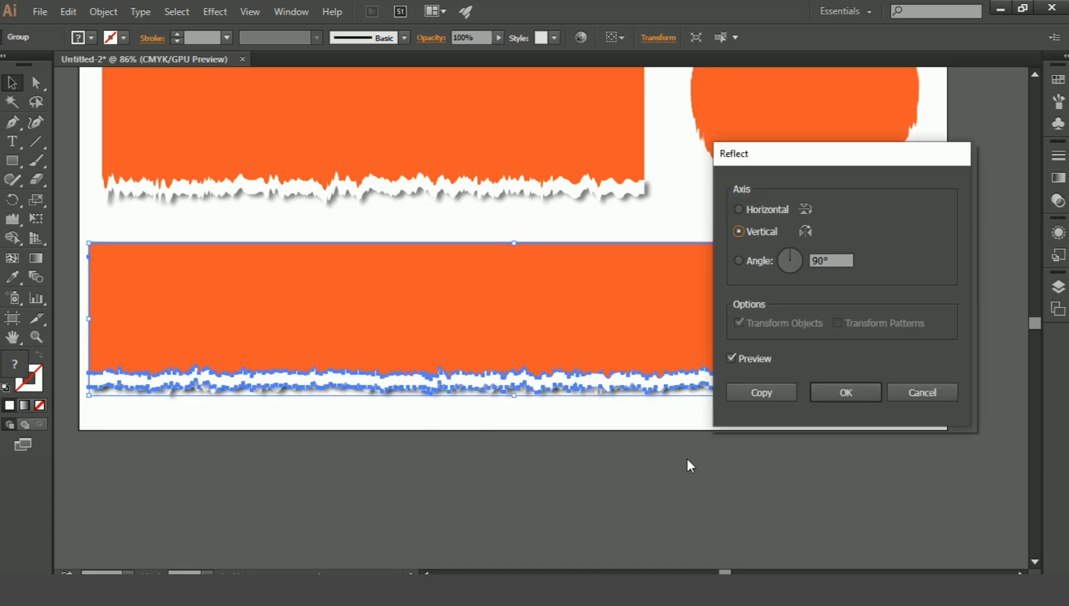
{"action": "left_click", "coordinate": [759, 209]}
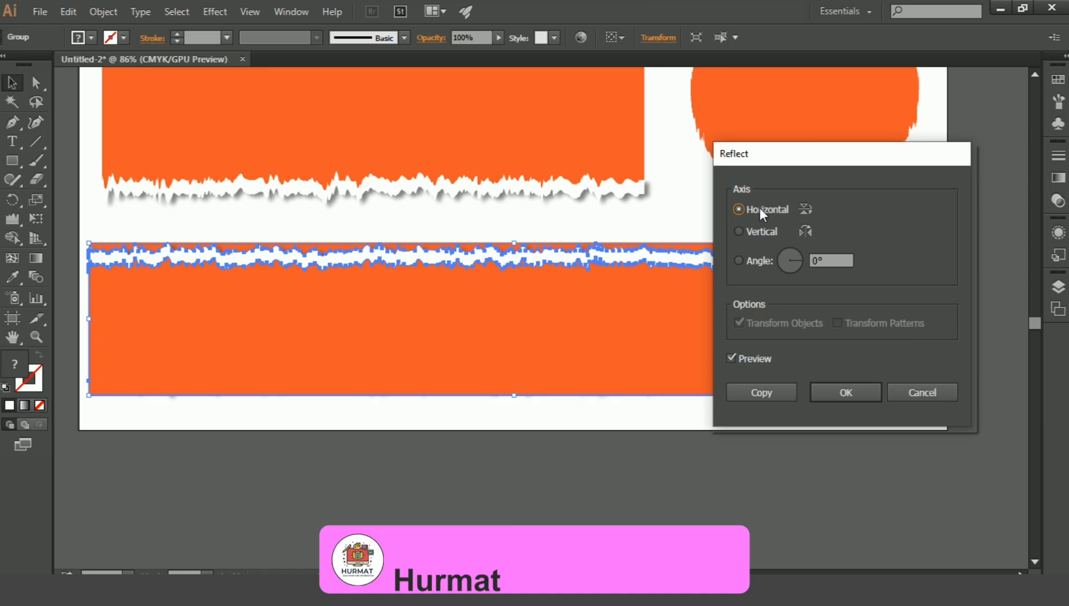
{"action": "left_click", "coordinate": [850, 396]}
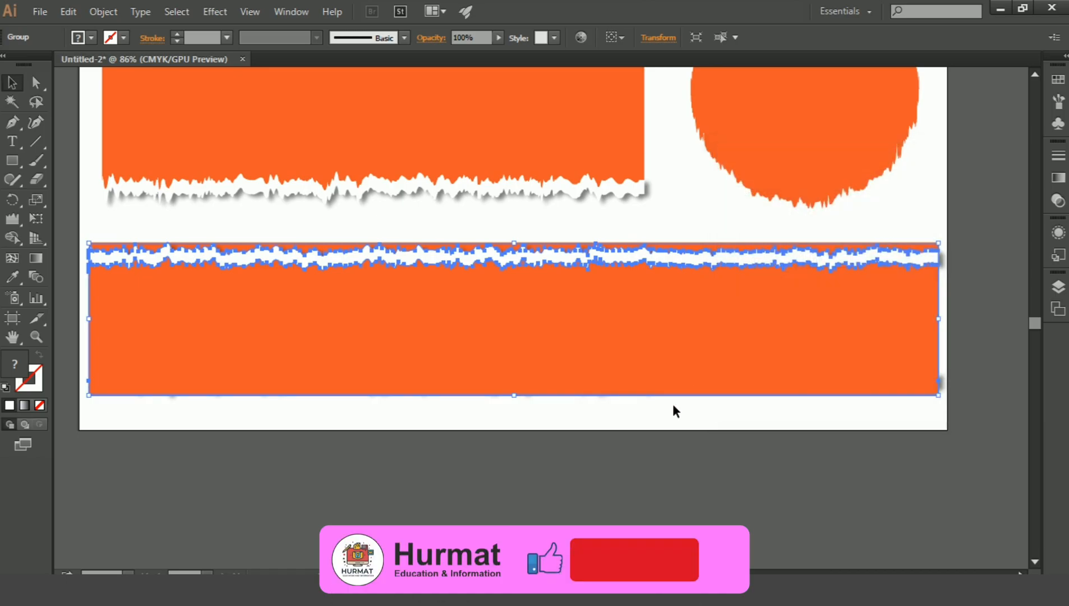
{"action": "left_click", "coordinate": [671, 428]}
Ungroup the reflected copy and delete its orange rectangle, keeping only the white torn strip.
{"action": "left_click", "coordinate": [560, 323]}
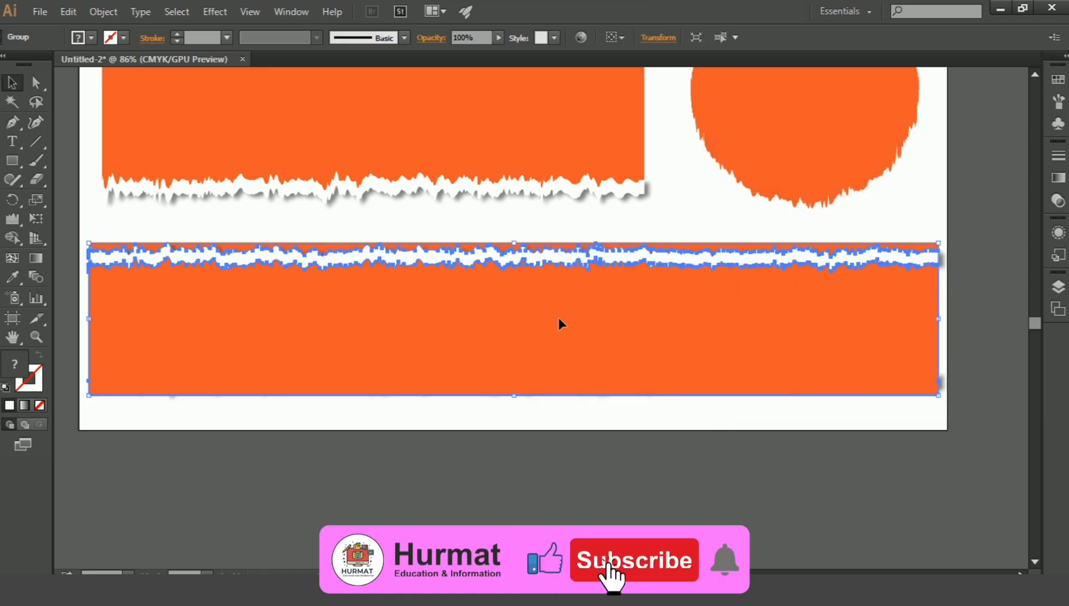
{"action": "left_click", "coordinate": [107, 12]}
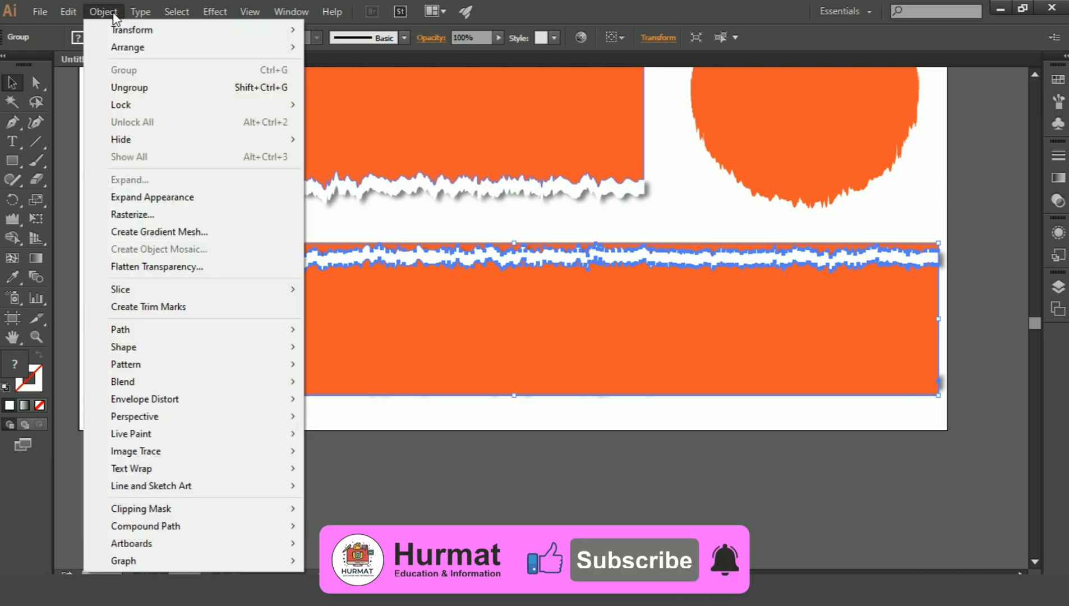
{"action": "left_click", "coordinate": [147, 87]}
{"action": "left_click", "coordinate": [446, 449]}
{"action": "left_click", "coordinate": [379, 351]}
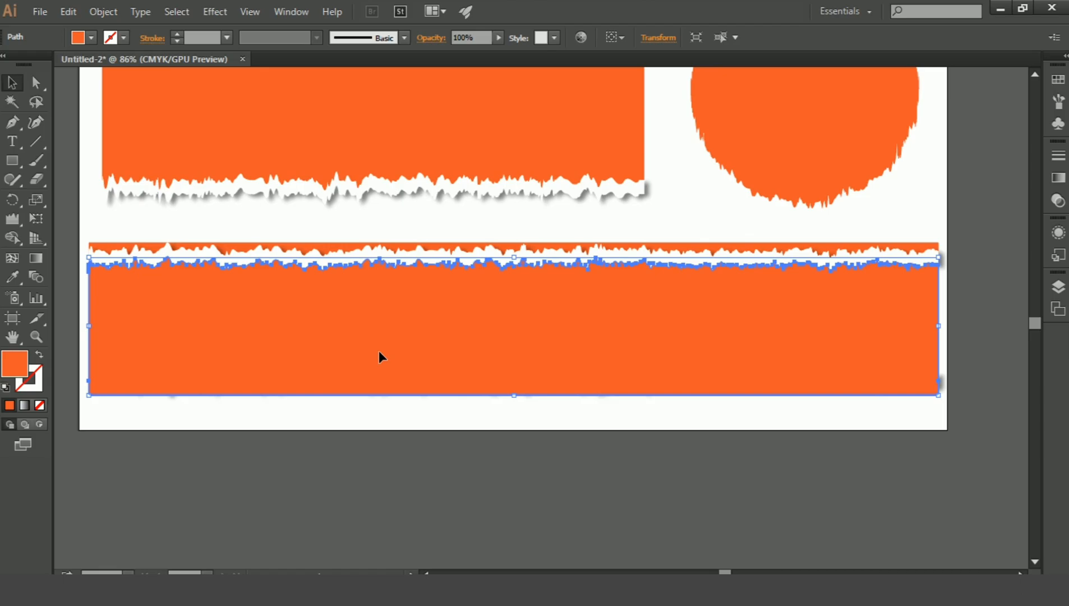
{"action": "key", "text": "Delete"}
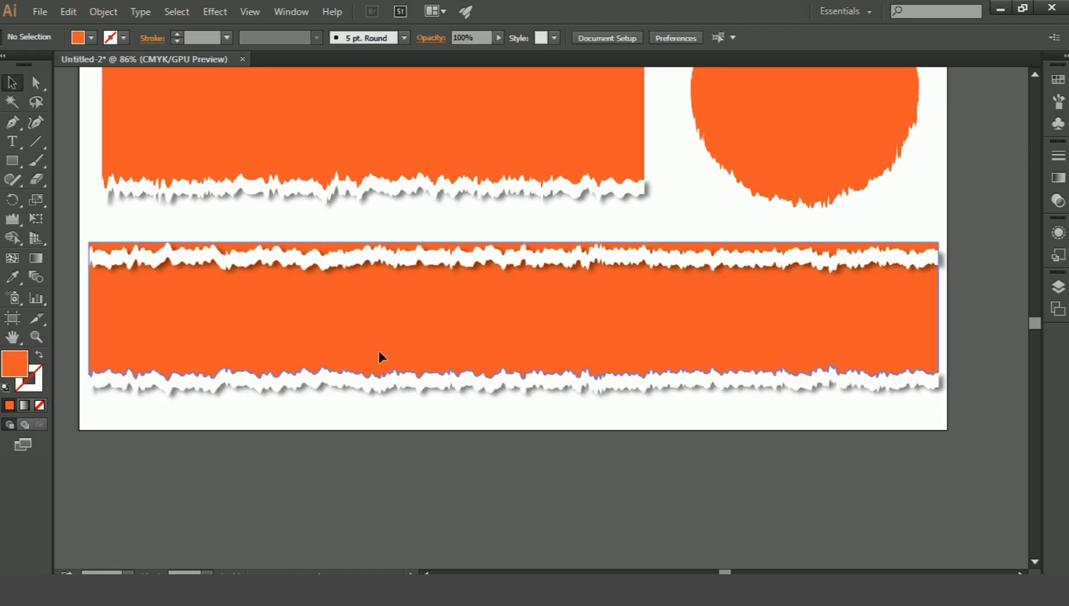
Ungroup the original long rectangle from its lower white torn strip.
{"action": "left_click", "coordinate": [372, 323]}
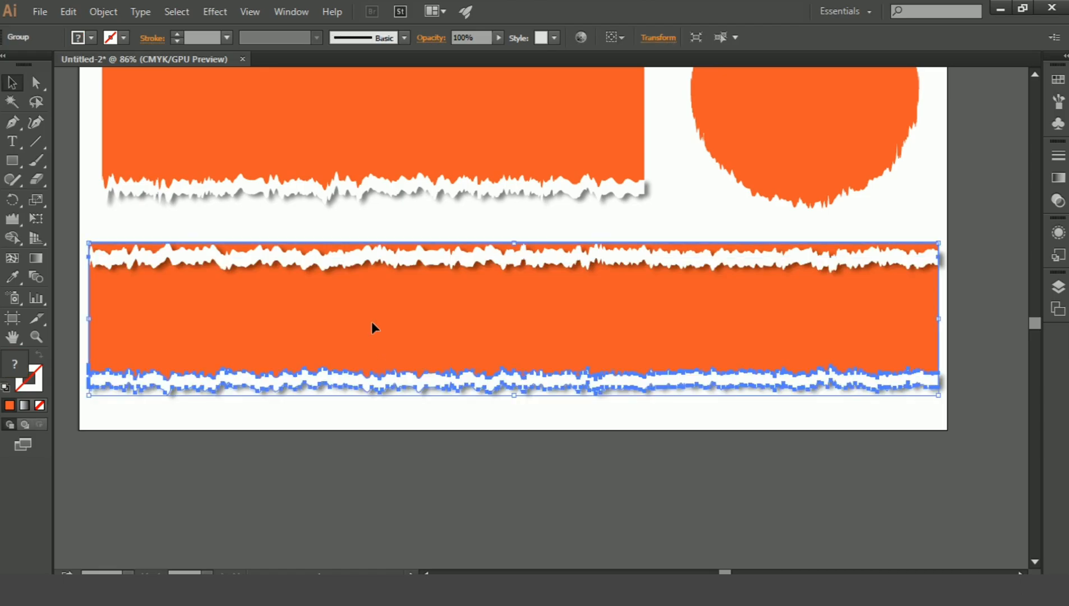
{"action": "left_click", "coordinate": [103, 11]}
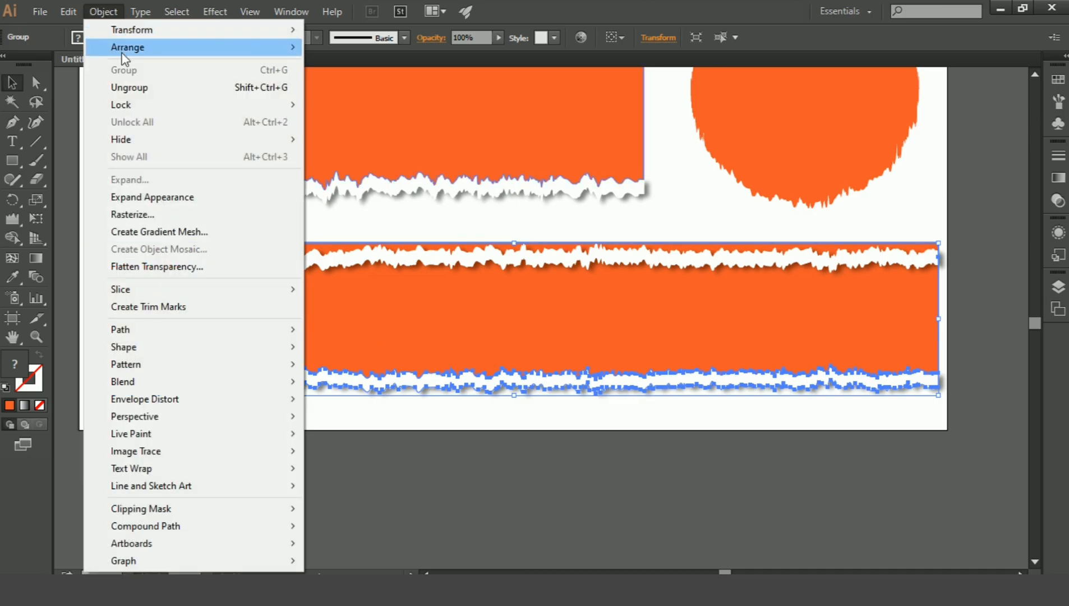
{"action": "left_click", "coordinate": [156, 88]}
{"action": "left_click", "coordinate": [518, 476]}
{"action": "left_click", "coordinate": [409, 337]}
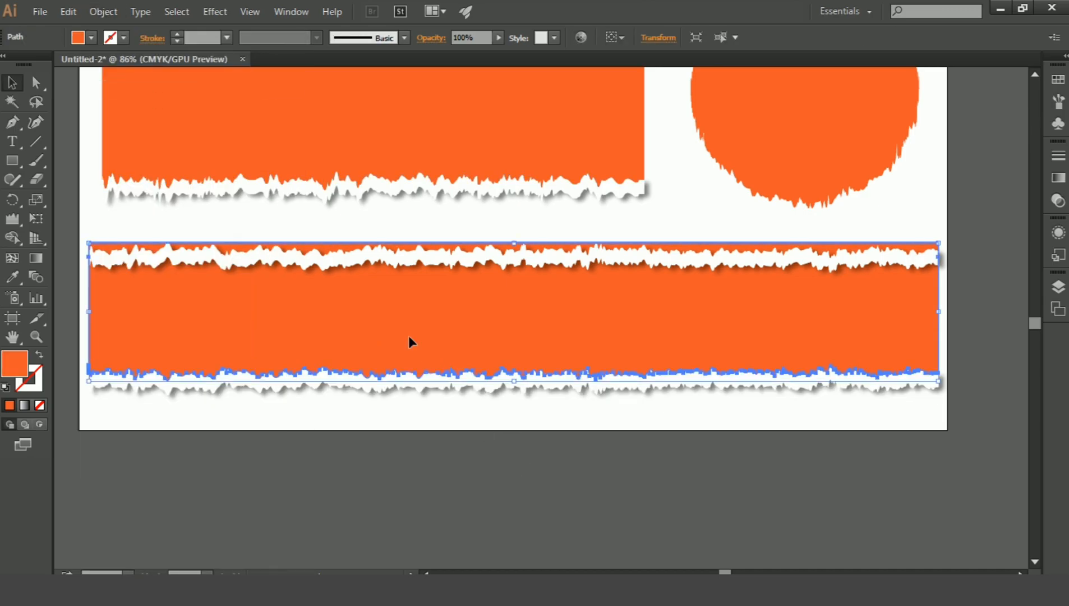
{"action": "key", "text": "ctrl+bracketright"}
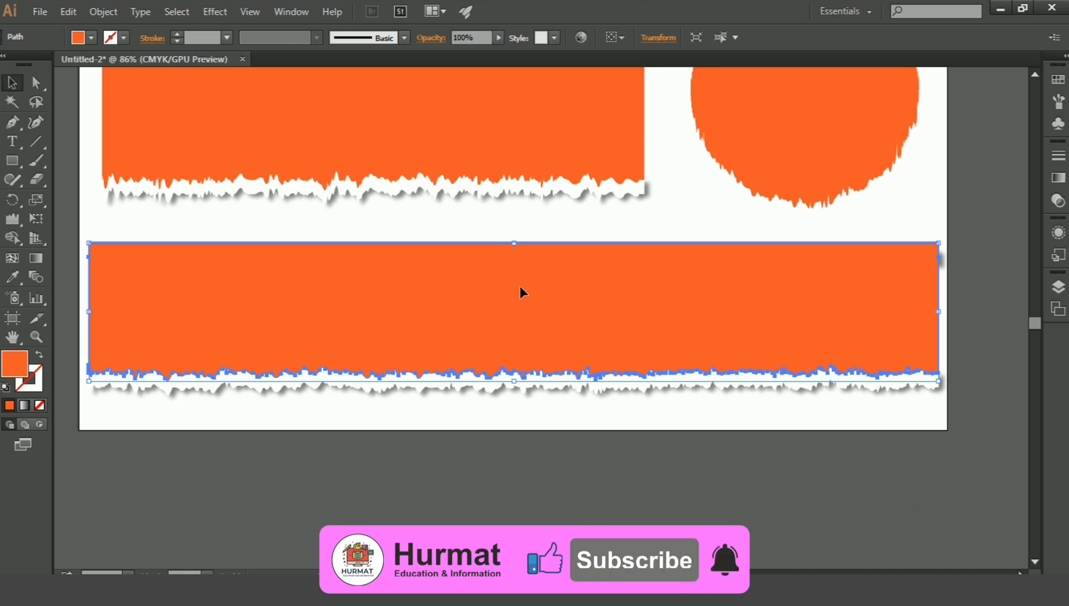
{"action": "key", "text": "ctrl"}
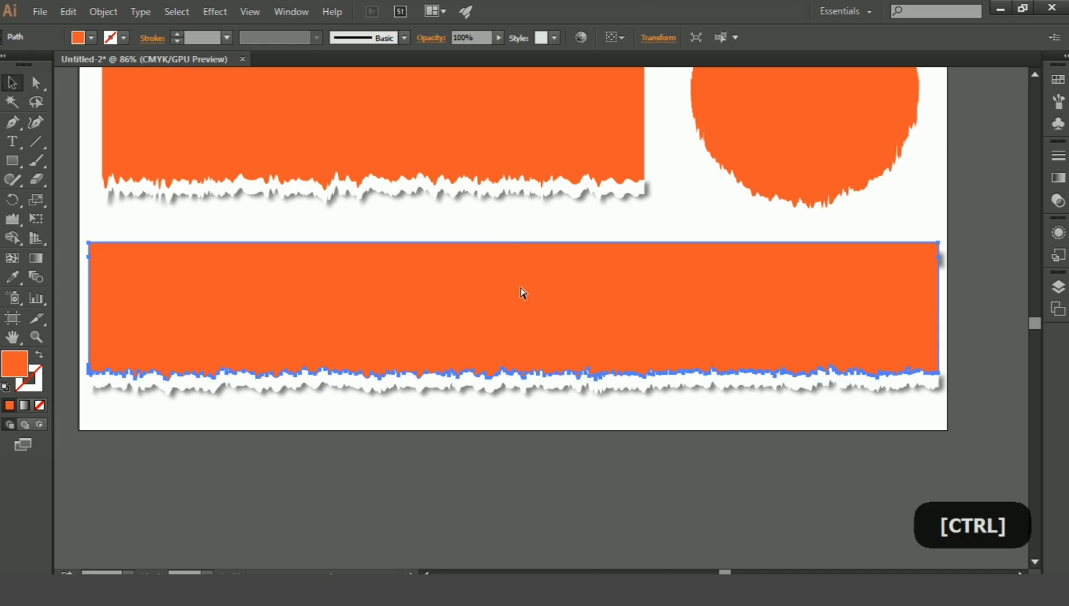
{"action": "key", "text": "ctrl+["}
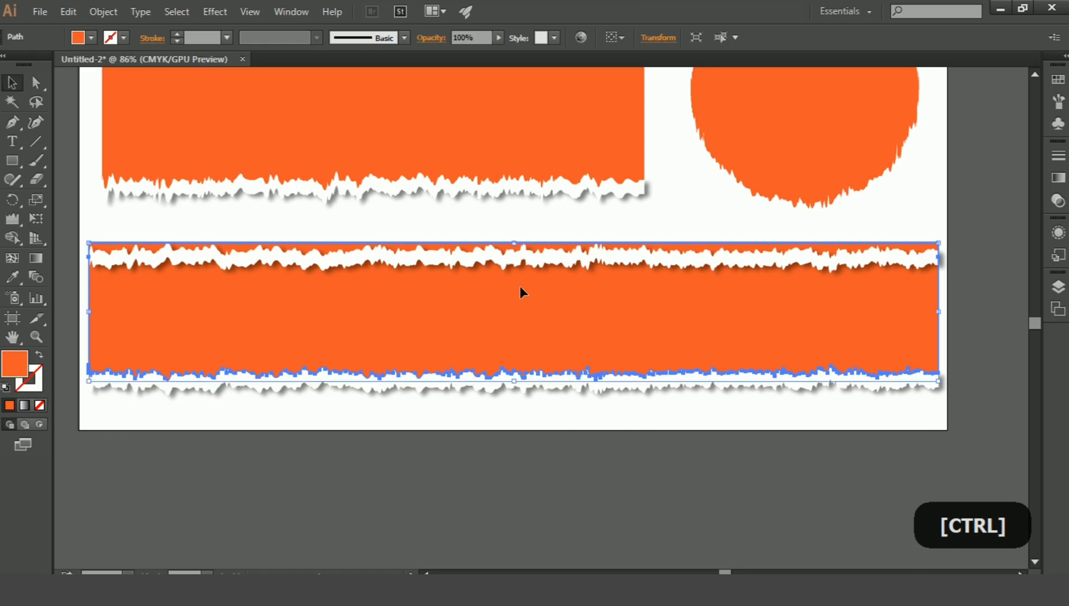
{"action": "left_click", "coordinate": [525, 226]}
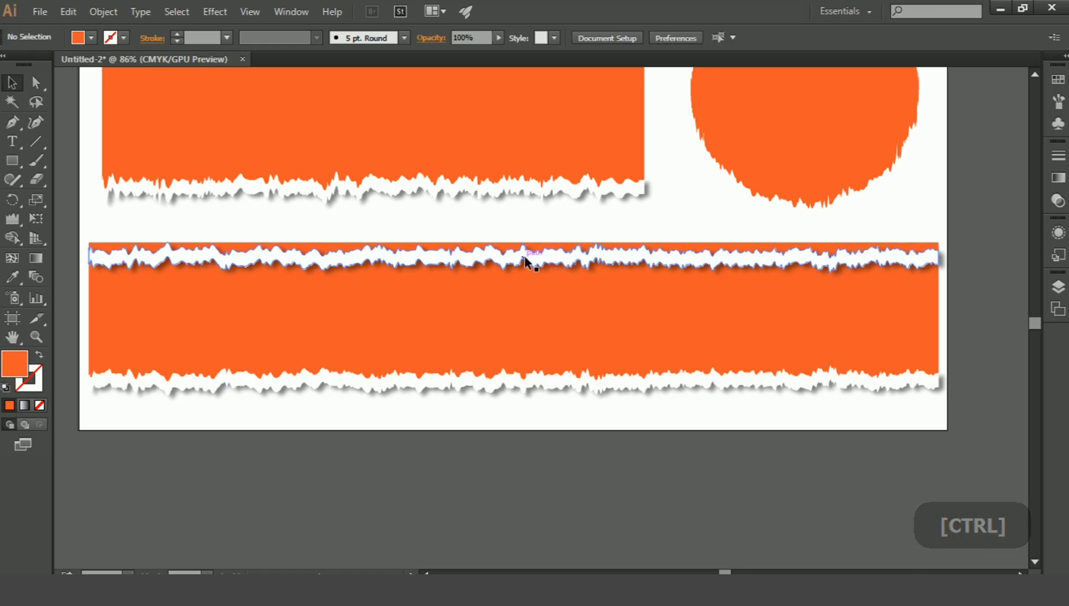
Move the lower white torn strip straight up onto the long orange rectangle and bring it to the front.
{"action": "left_click", "coordinate": [509, 263]}
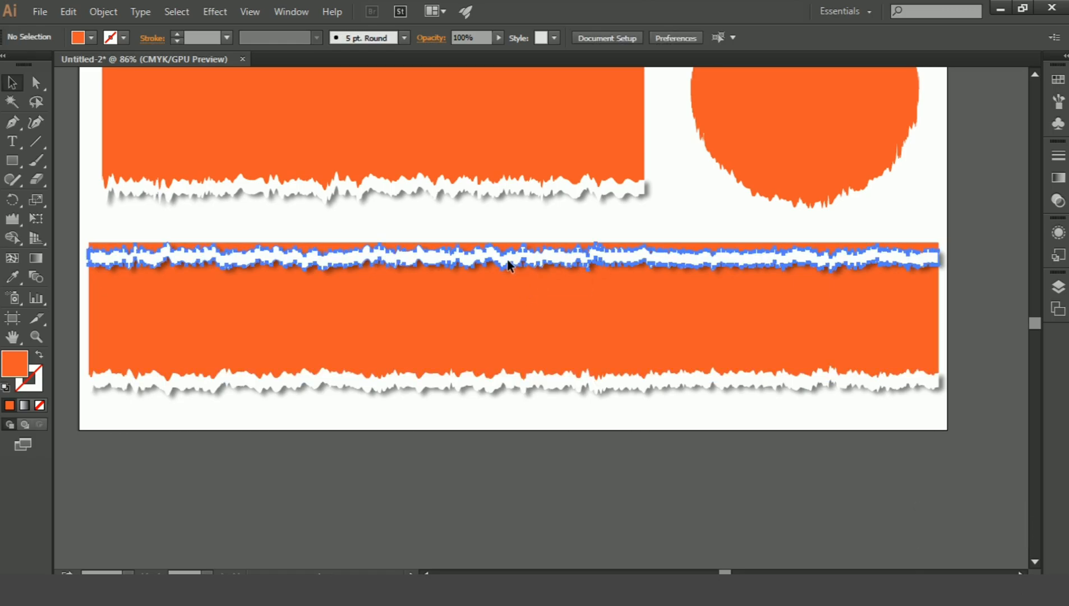
{"action": "left_click_drag", "start_coordinate": [509, 379], "coordinate": [508, 377]}
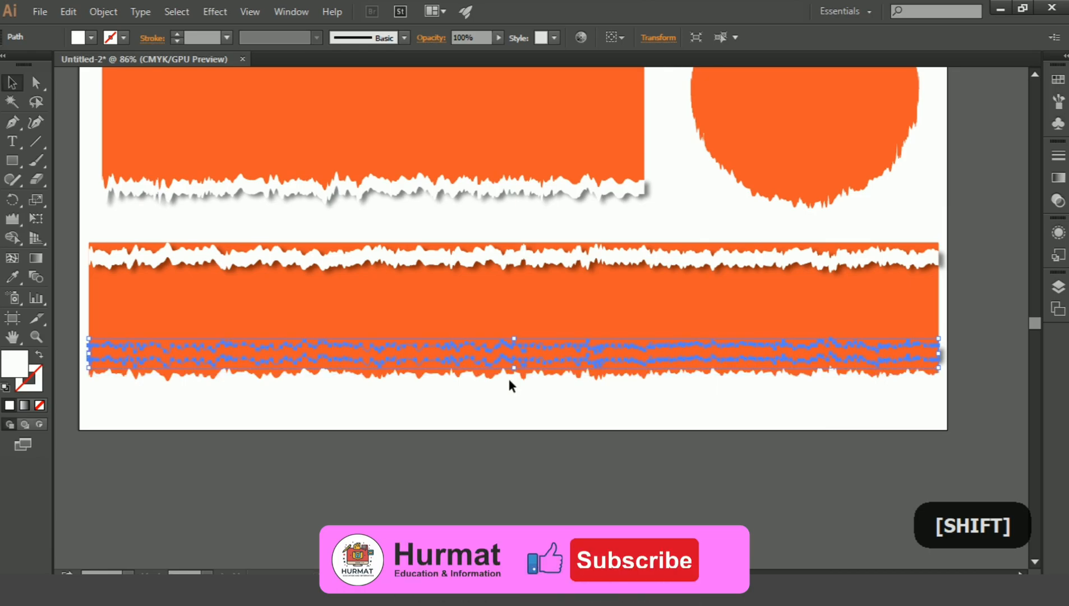
{"action": "key", "text": "ctrl+shift+bracketright"}
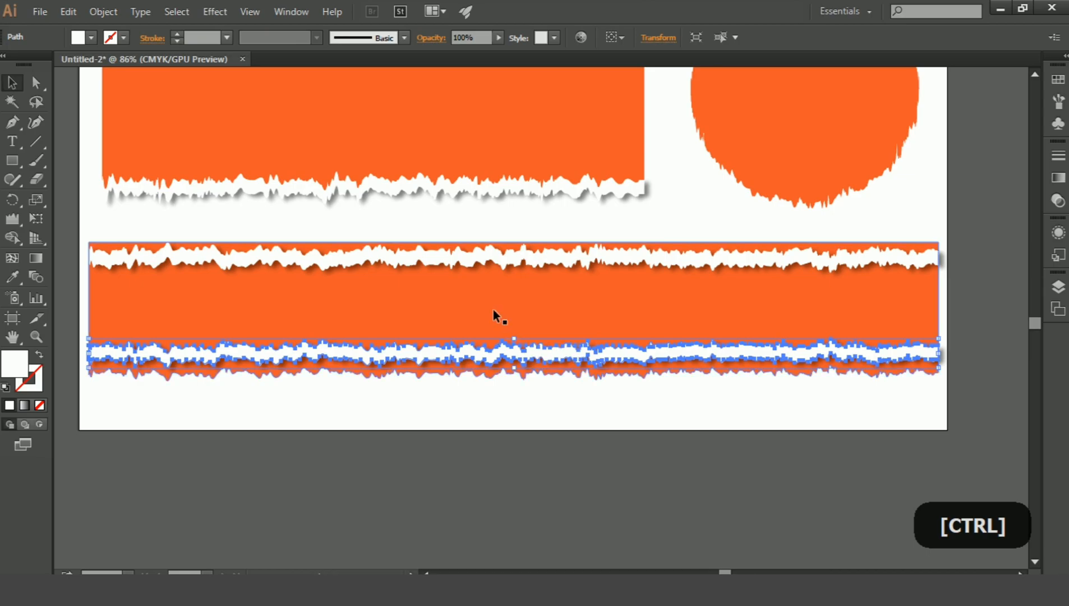
Split off the long rectangle's area between the two torn strips as a separate shape with the Shape Builder tool.
{"action": "left_click", "coordinate": [480, 261], "text": "shift"}
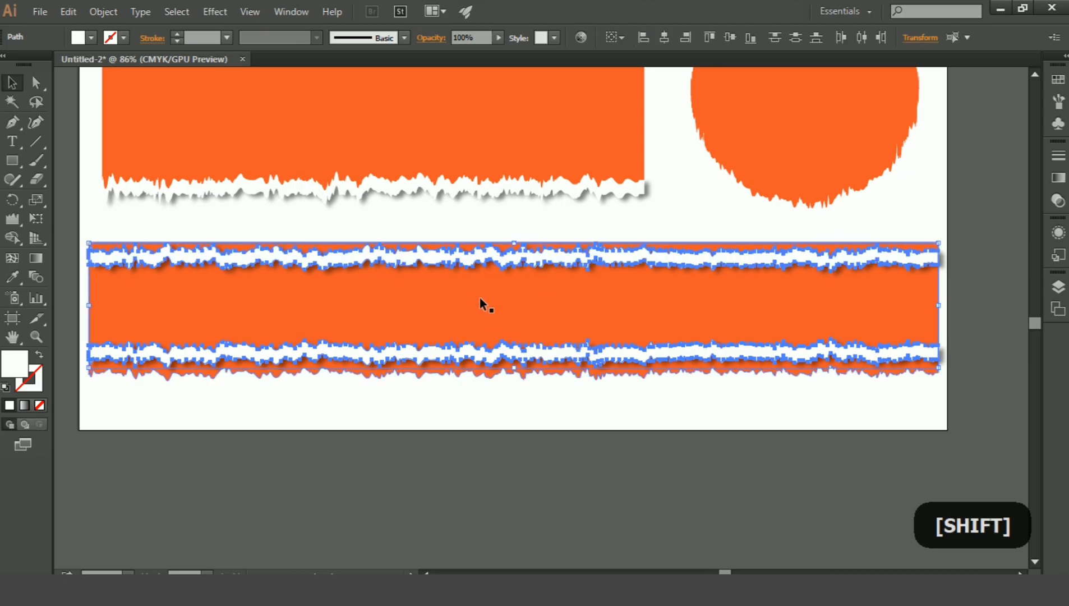
{"action": "left_click_drag", "start_coordinate": [15, 233], "coordinate": [90, 245]}
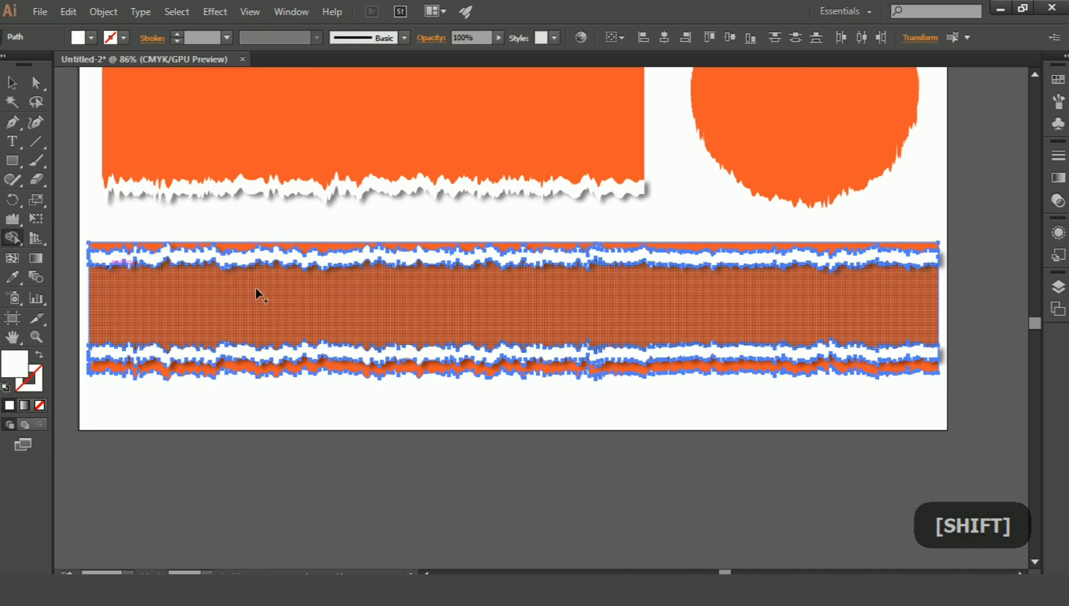
{"action": "left_click", "coordinate": [256, 290]}
{"action": "left_click", "coordinate": [12, 82]}
{"action": "left_click", "coordinate": [148, 223]}
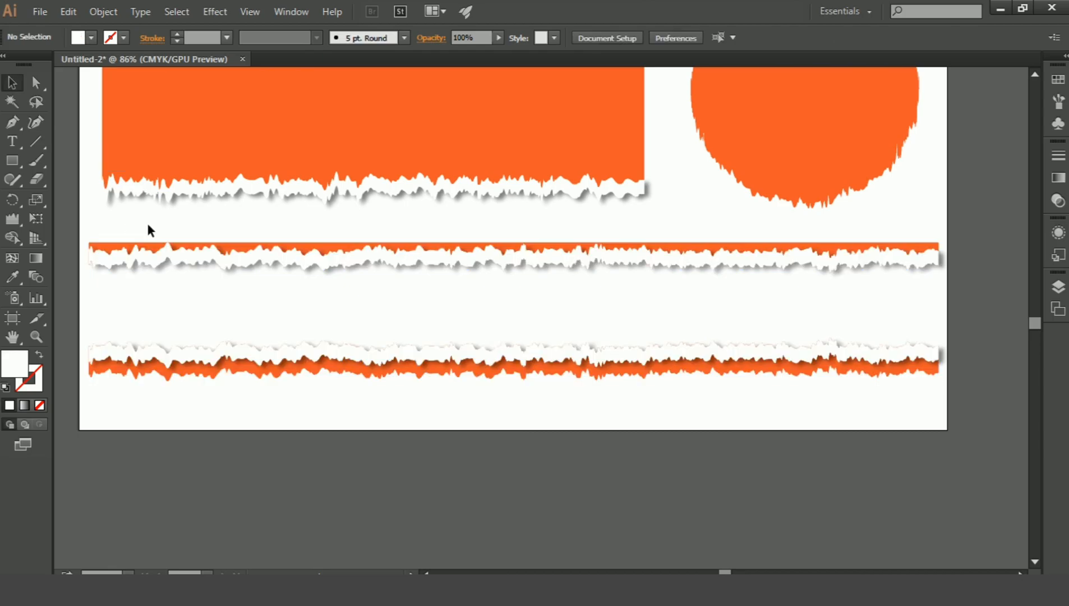
Delete the leftover orange pieces below the lower torn strip and above the upper torn strip.
{"action": "left_click", "coordinate": [113, 247]}
{"action": "left_click", "coordinate": [135, 342], "text": "shift"}
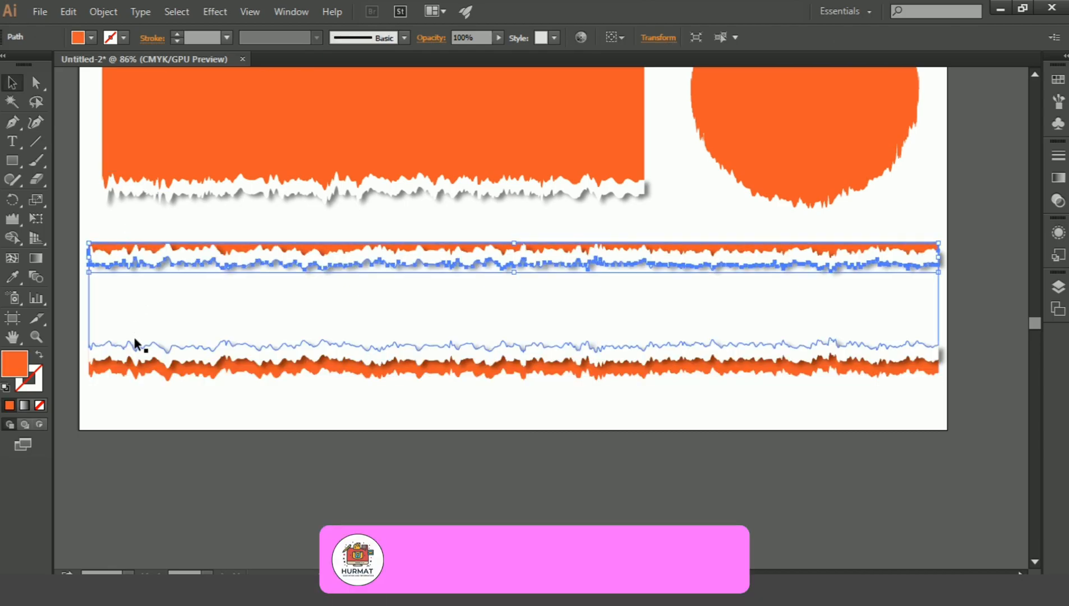
{"action": "left_click", "coordinate": [133, 374]}
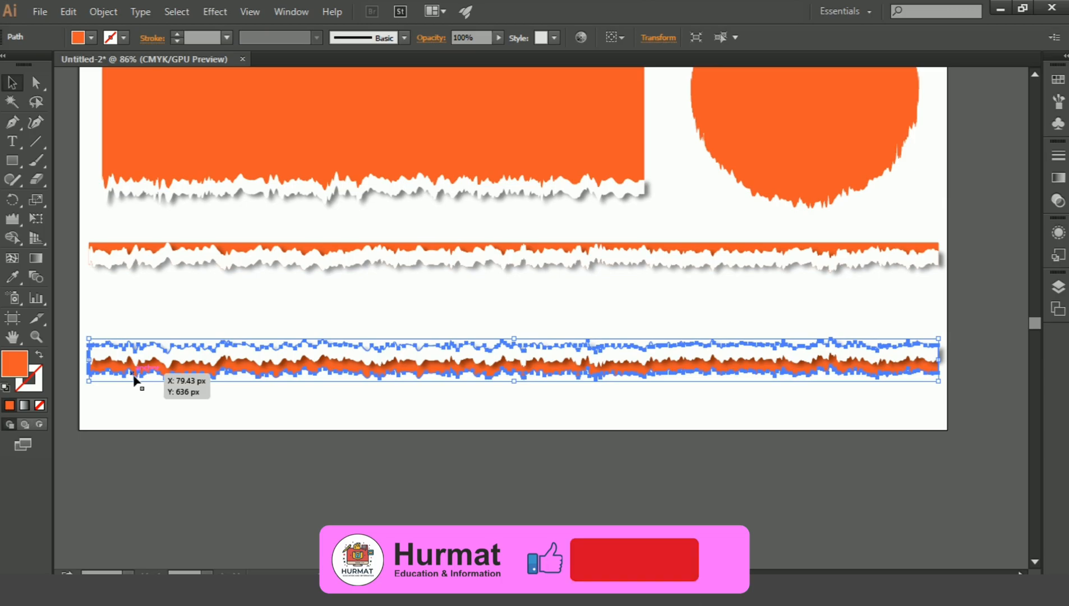
{"action": "key", "text": "Delete"}
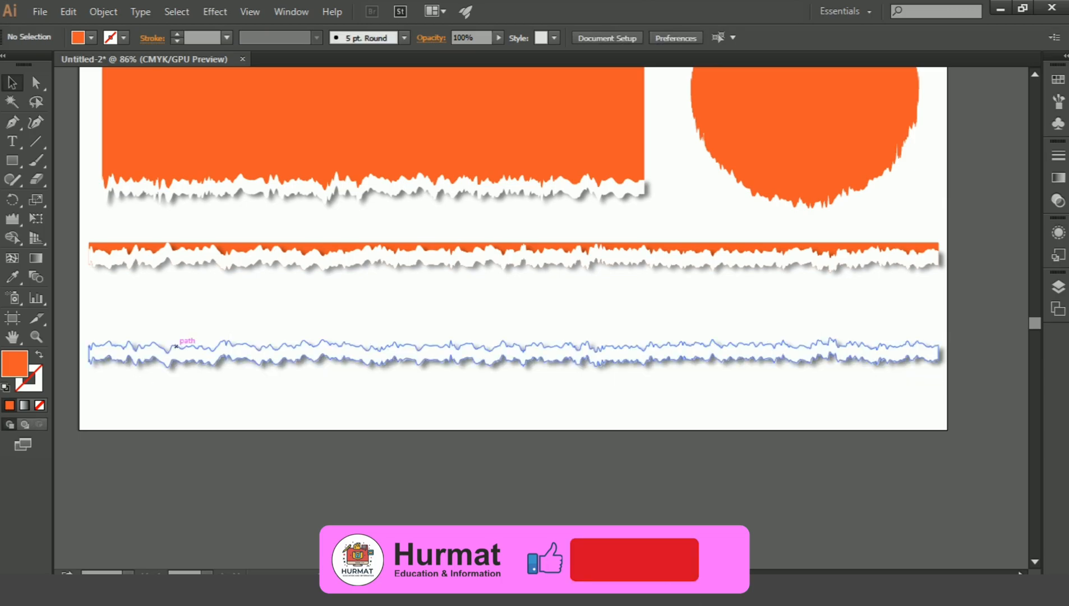
{"action": "left_click", "coordinate": [141, 247]}
{"action": "key", "text": "Delete"}
Fill the middle shape between the two torn strips with the orange swatch and deselect it.
{"action": "left_click", "coordinate": [215, 304]}
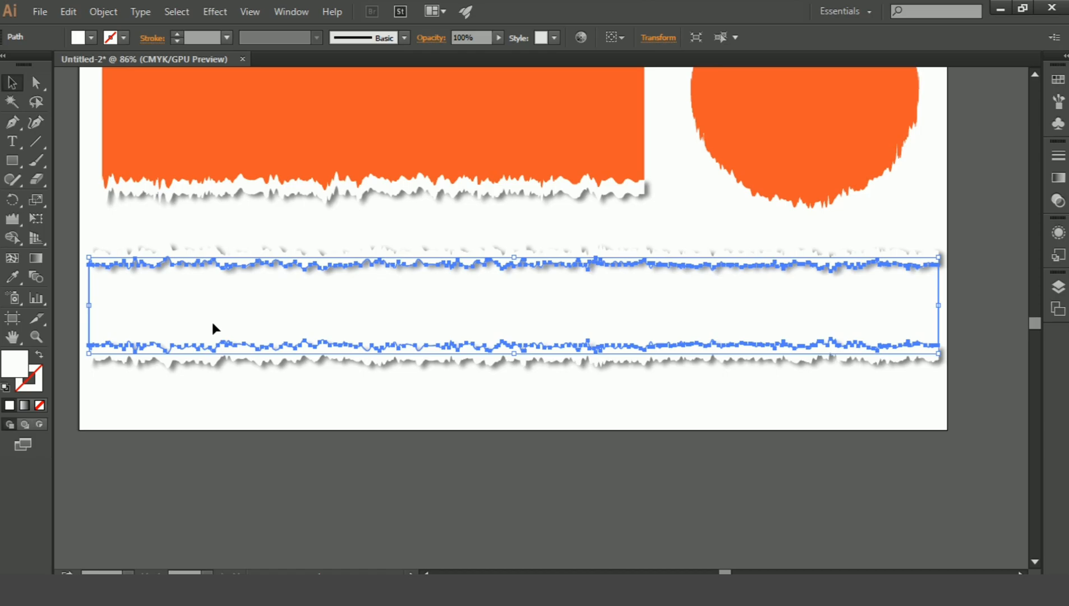
{"action": "left_click", "coordinate": [92, 36]}
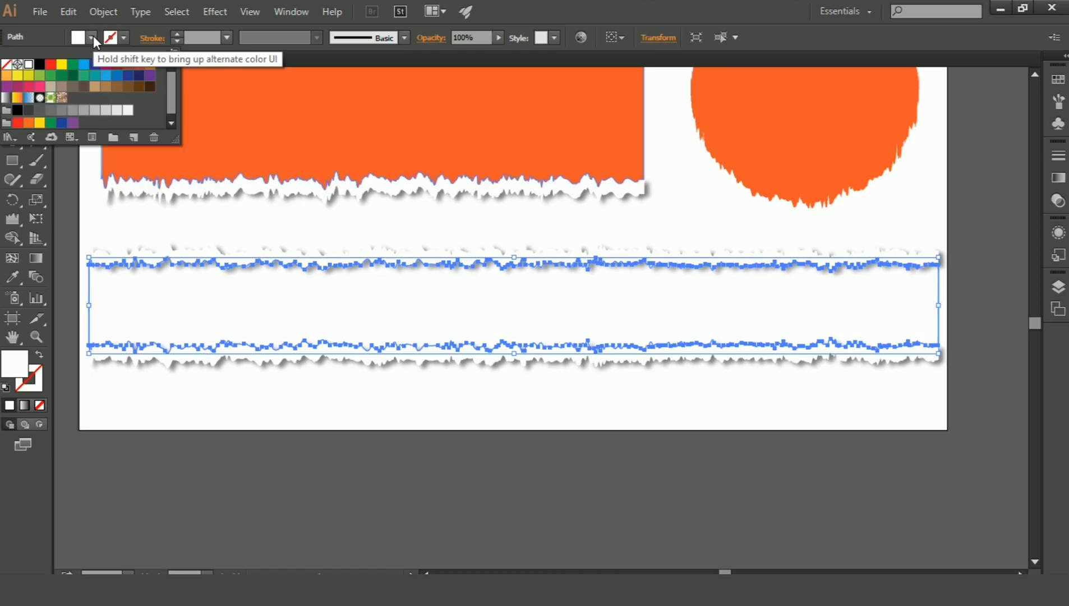
{"action": "left_click", "coordinate": [139, 64]}
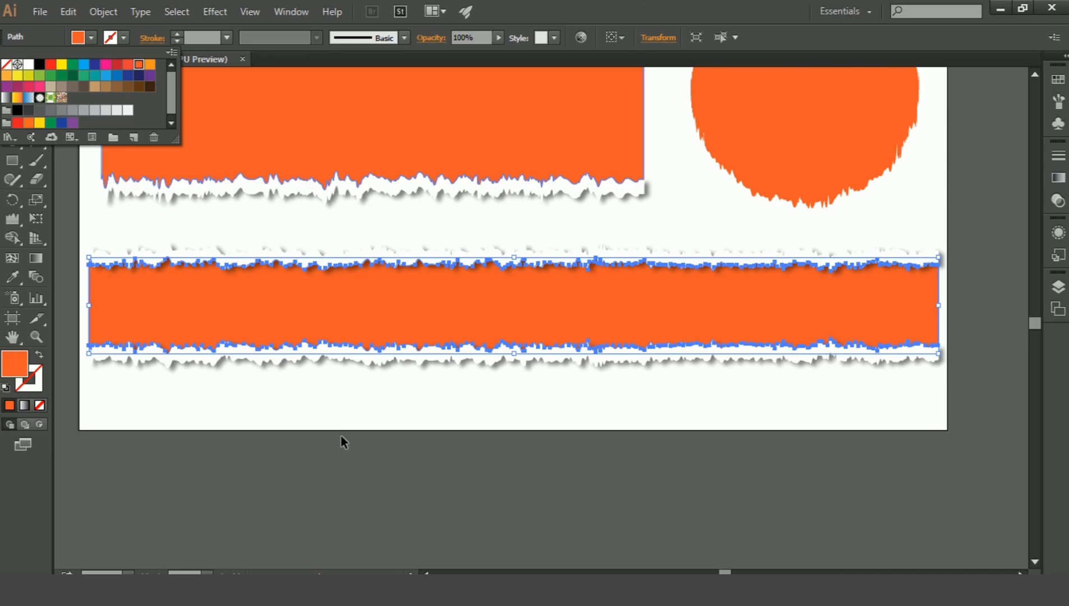
{"action": "left_click", "coordinate": [337, 407]}
{"action": "left_click", "coordinate": [336, 408]}
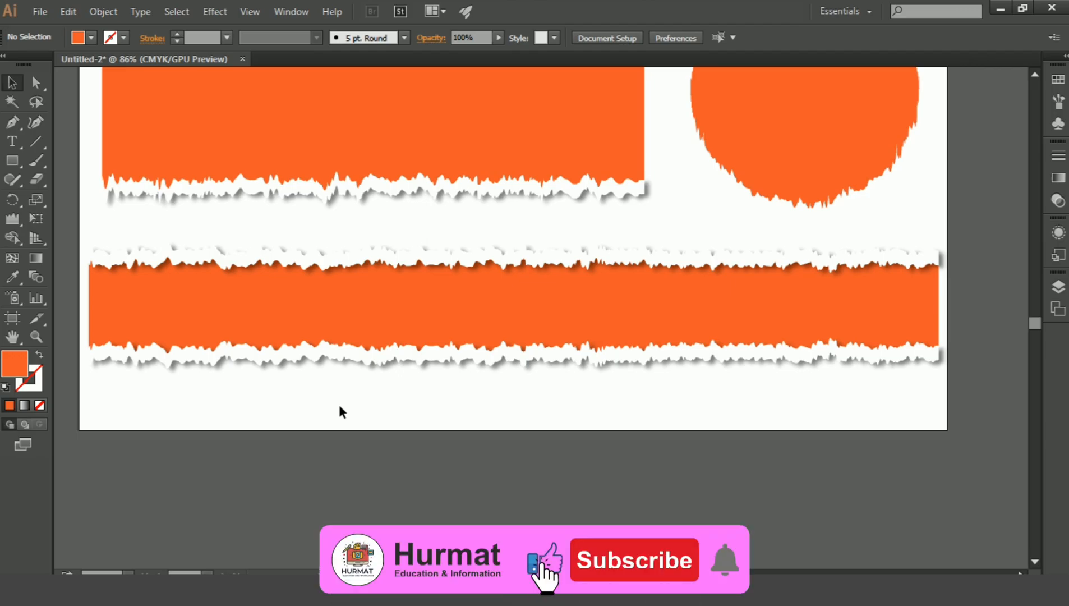
Group all the torn-paper shapes and scale the group down slightly about its centre within the artboard.
{"action": "key", "text": "ctrl+minus"}
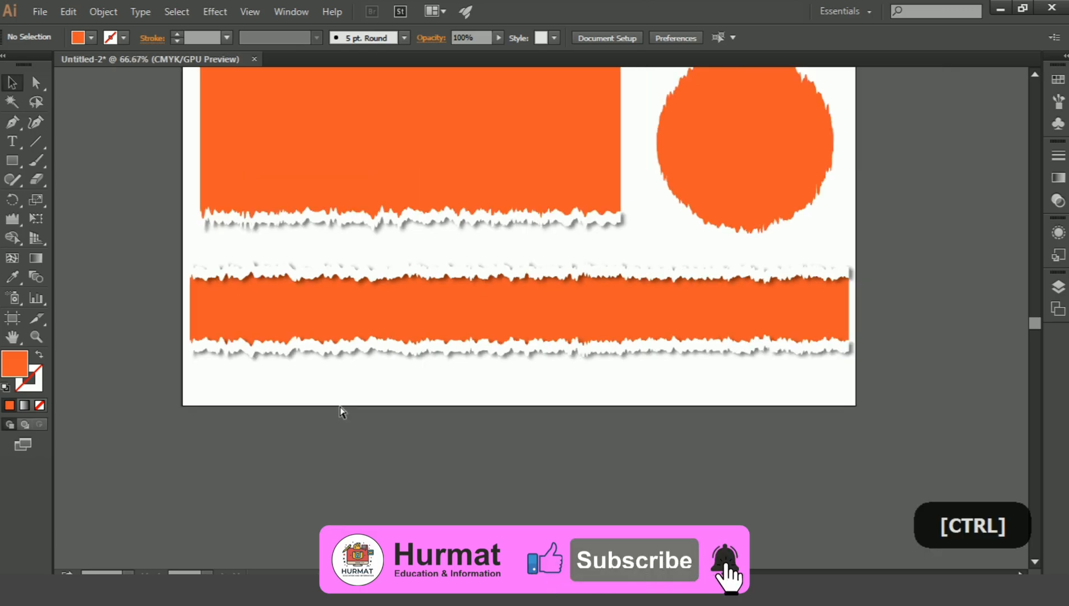
{"action": "key", "text": "ctrl+minus"}
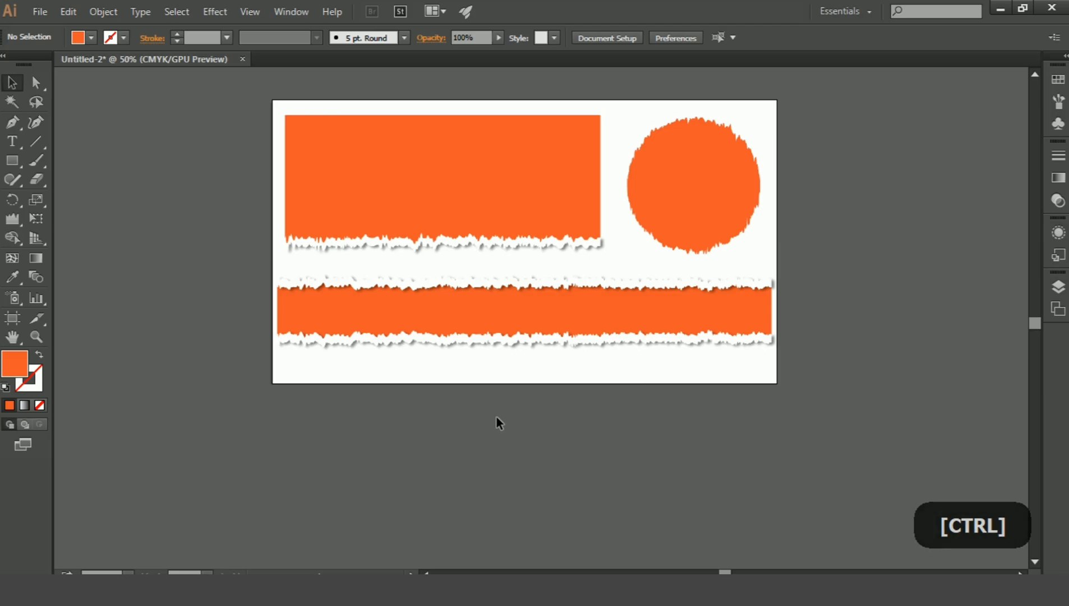
{"action": "left_click_drag", "start_coordinate": [654, 305], "coordinate": [758, 377]}
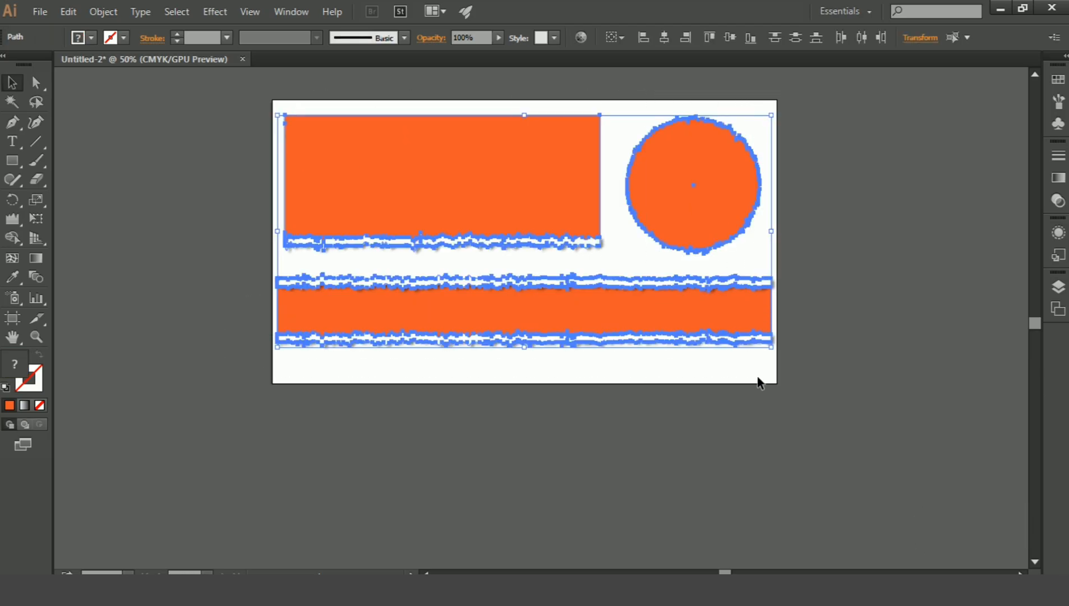
{"action": "left_click", "coordinate": [102, 11]}
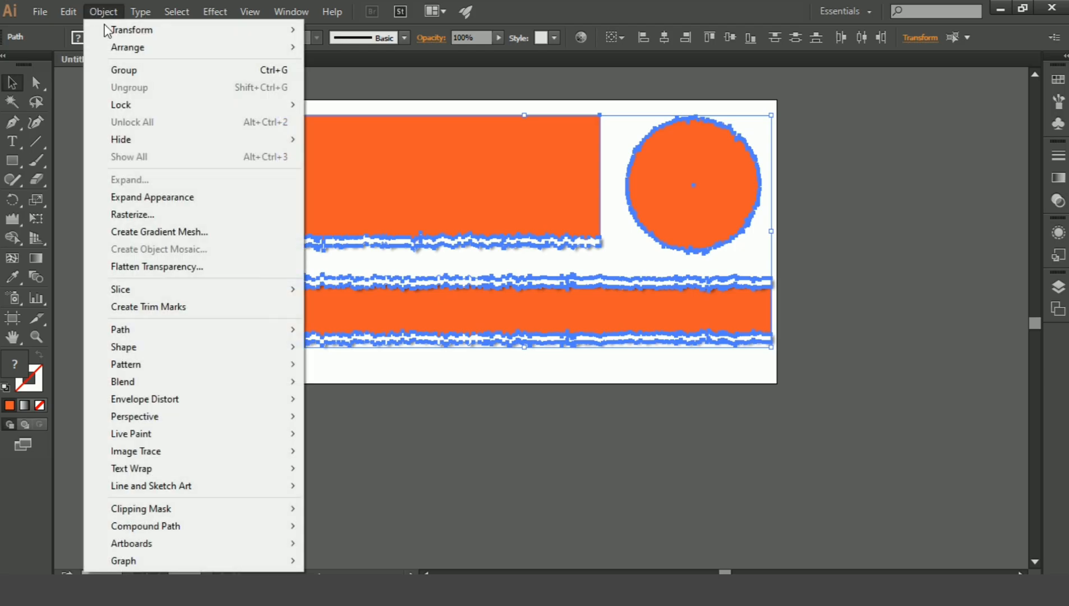
{"action": "left_click", "coordinate": [147, 70]}
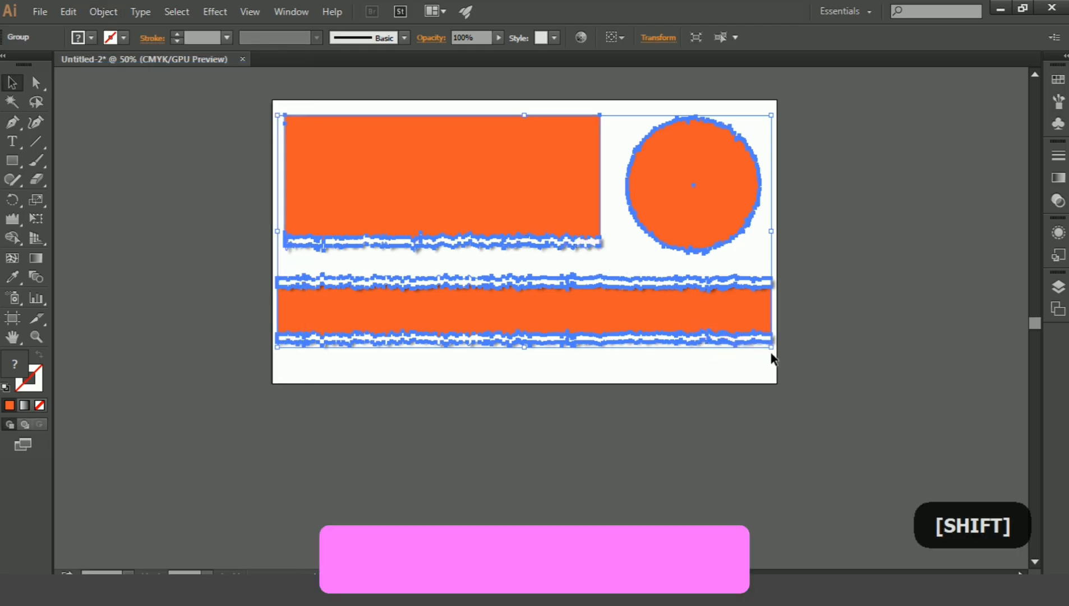
{"action": "mouse_move", "coordinate": [773, 353]}
{"action": "left_mouse_down"}
{"action": "mouse_move", "coordinate": [747, 348]}
{"action": "mouse_move", "coordinate": [764, 348]}
{"action": "left_mouse_up"}
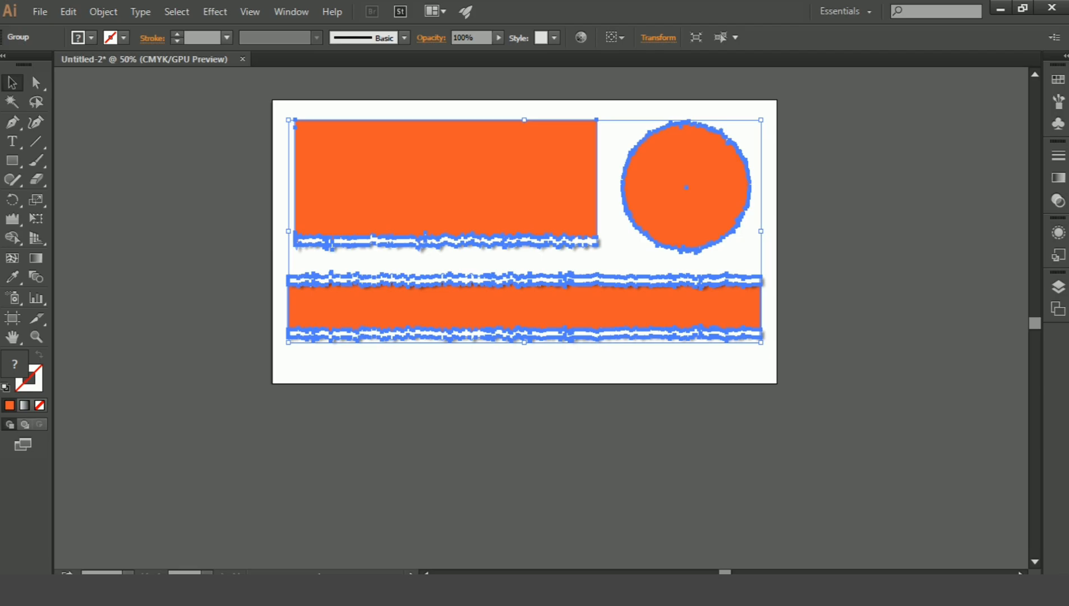
{"action": "left_click", "coordinate": [762, 358]}
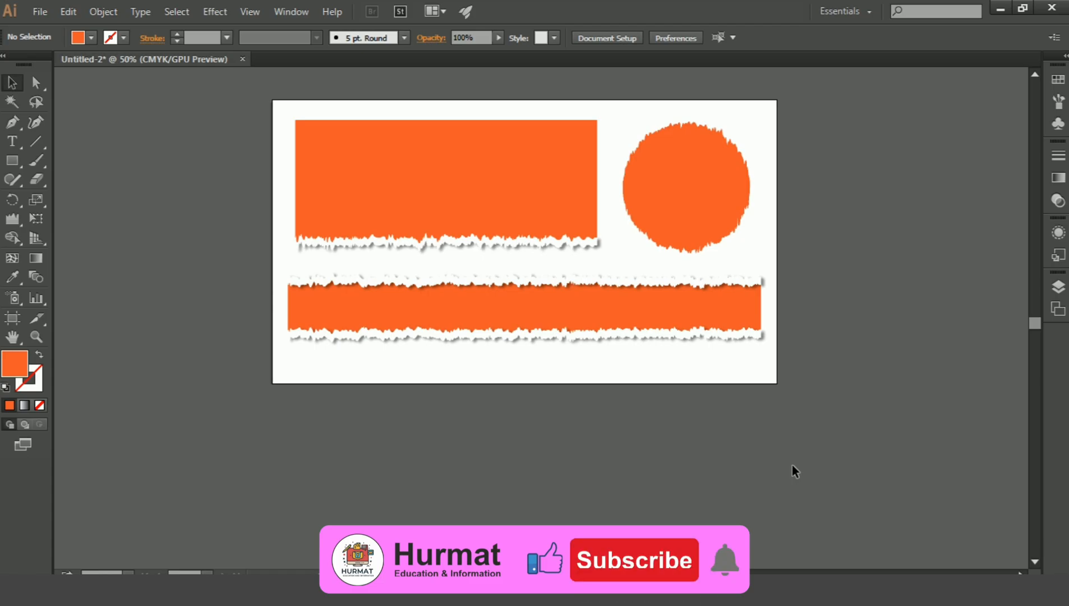
Draw a rectangle covering the whole artboard and fill it with the CMYK Yellow swatch.
{"action": "key", "text": "ctrl+plus"}
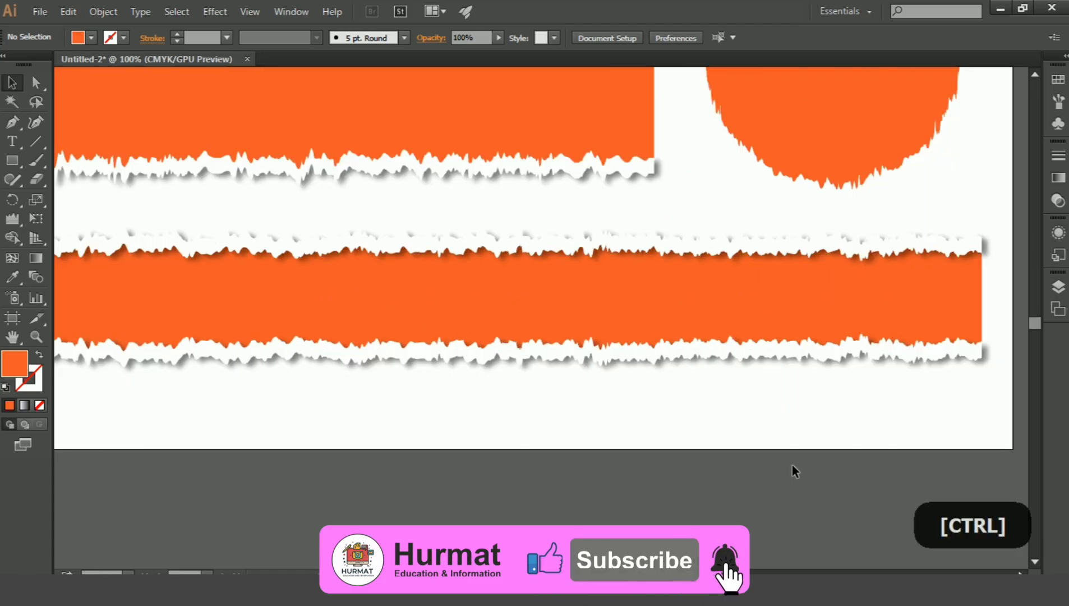
{"action": "mouse_move", "coordinate": [674, 325]}
{"action": "left_mouse_down"}
{"action": "mouse_move", "coordinate": [715, 310]}
{"action": "mouse_move", "coordinate": [680, 332]}
{"action": "left_mouse_up"}
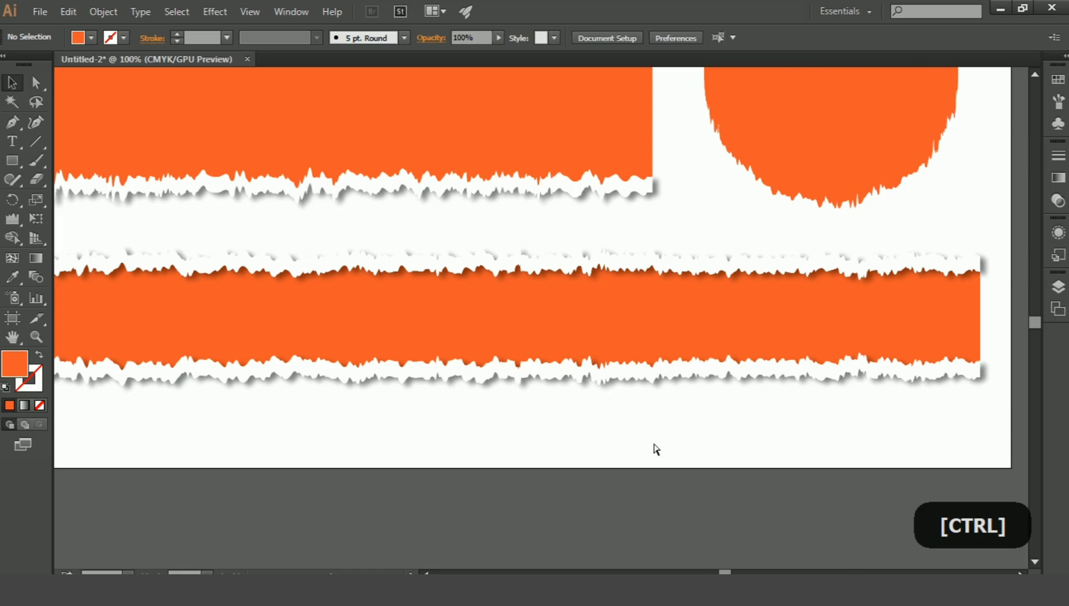
{"action": "scroll", "coordinate": [654, 443], "scroll_direction": "down", "scroll_amount": 1}
{"action": "key", "text": "ctrl+minus"}
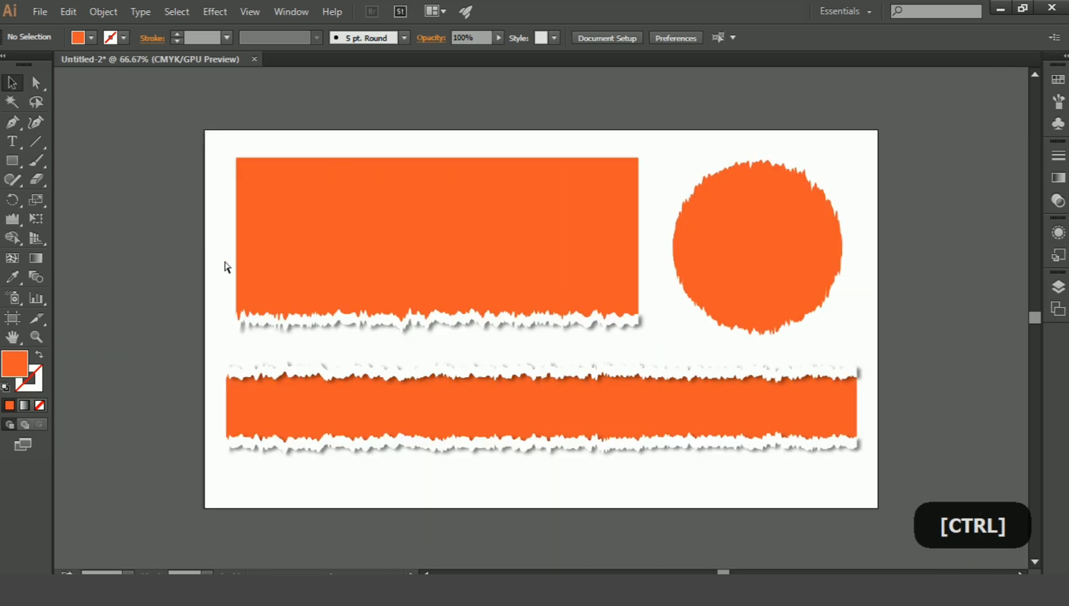
{"action": "left_click", "coordinate": [12, 160]}
{"action": "left_click_drag", "start_coordinate": [204, 129], "coordinate": [887, 515]}
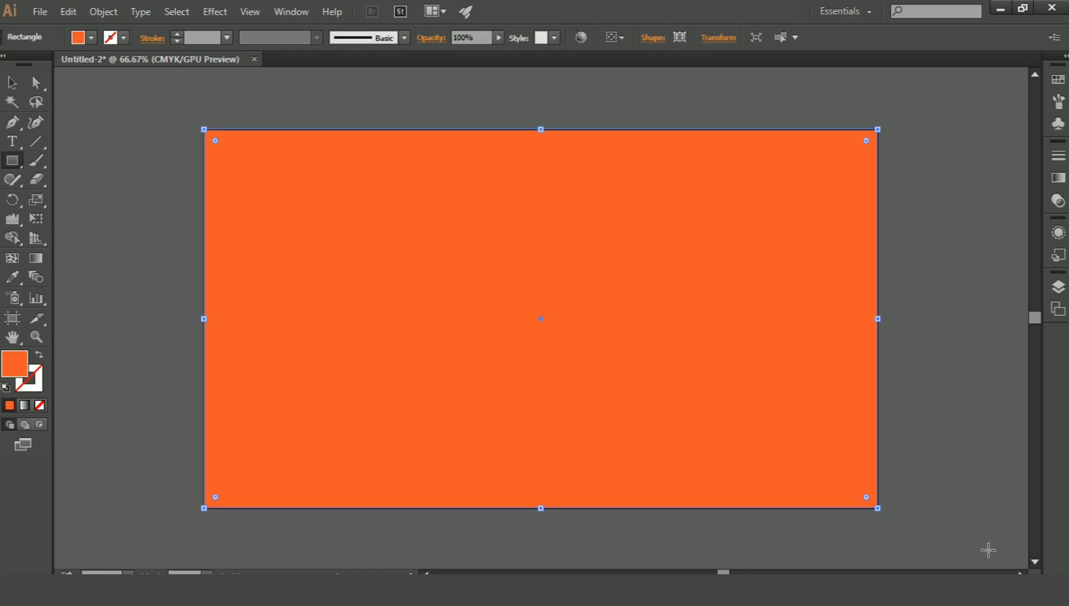
{"action": "left_click", "coordinate": [91, 38]}
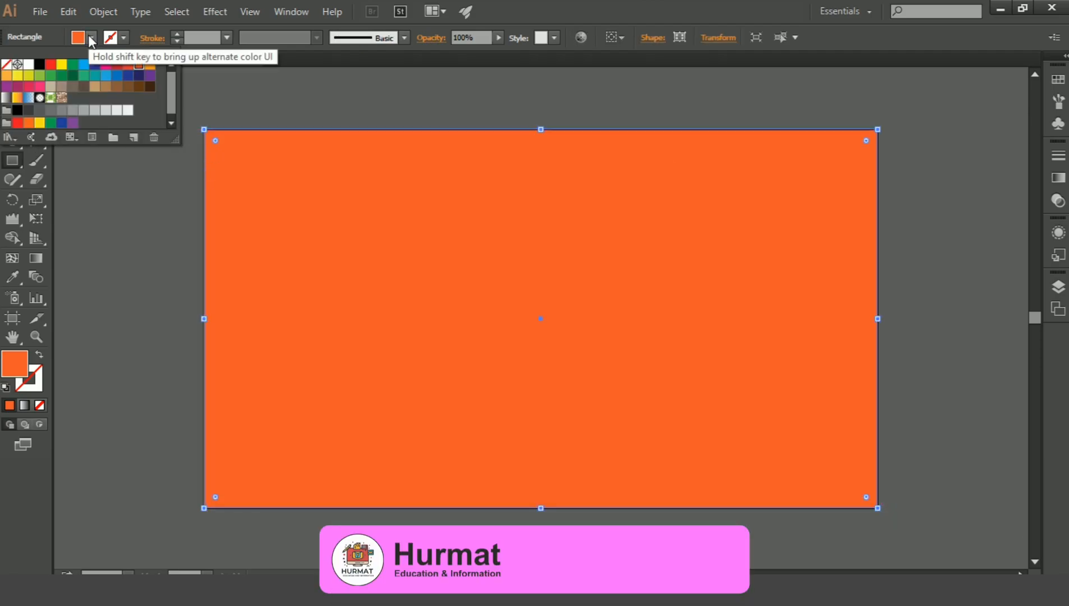
{"action": "left_click", "coordinate": [71, 66]}
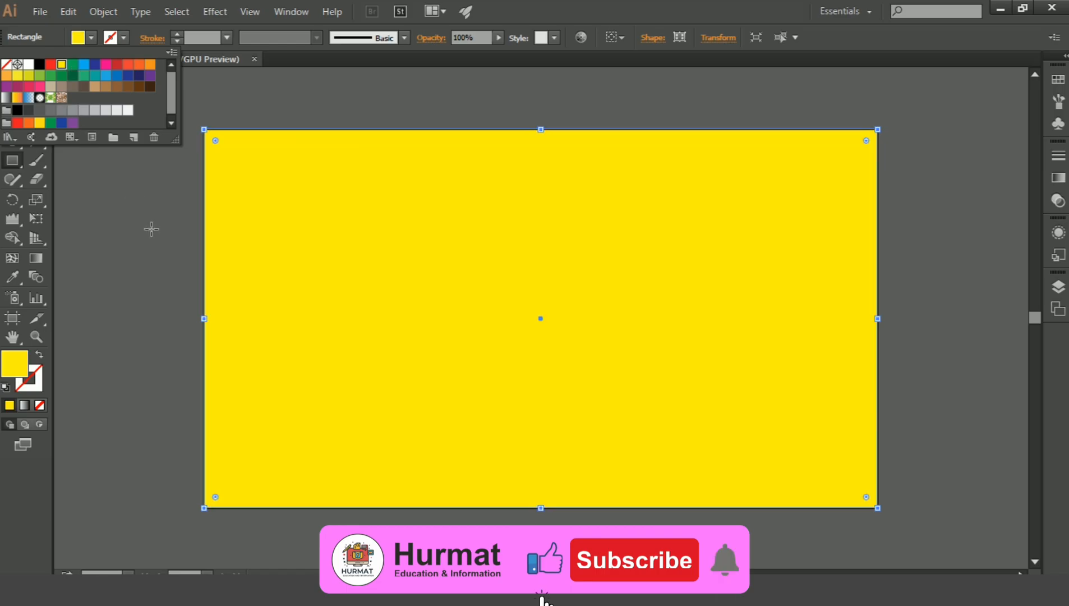
Send the yellow background rectangle behind all the torn-paper shapes and deselect it.
{"action": "left_click", "coordinate": [11, 82]}
{"action": "key", "text": "ctrl+shift+bracketleft"}
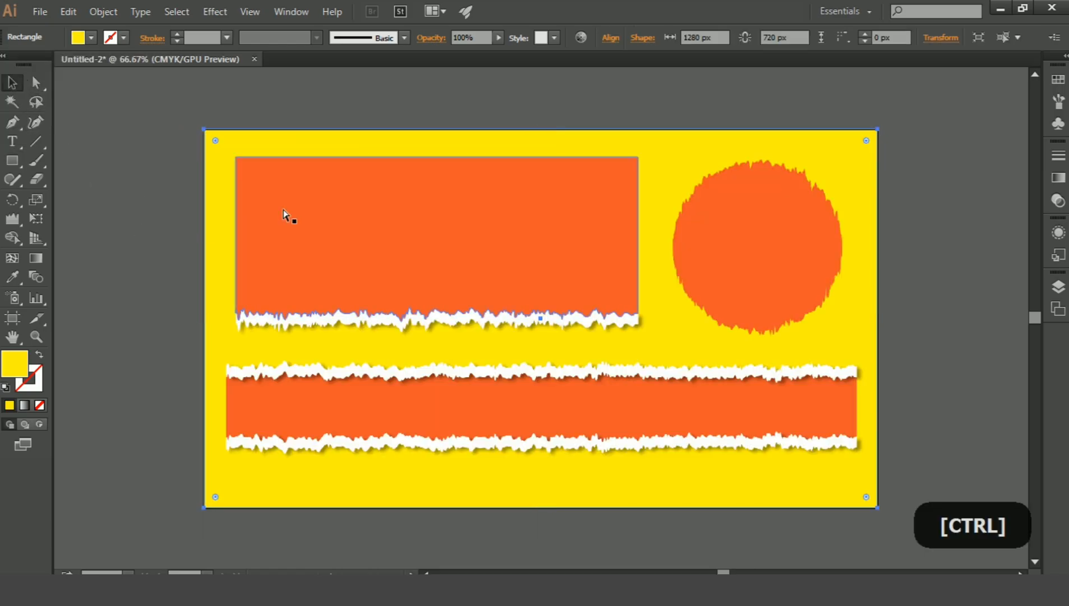
{"action": "left_click", "coordinate": [983, 398]}
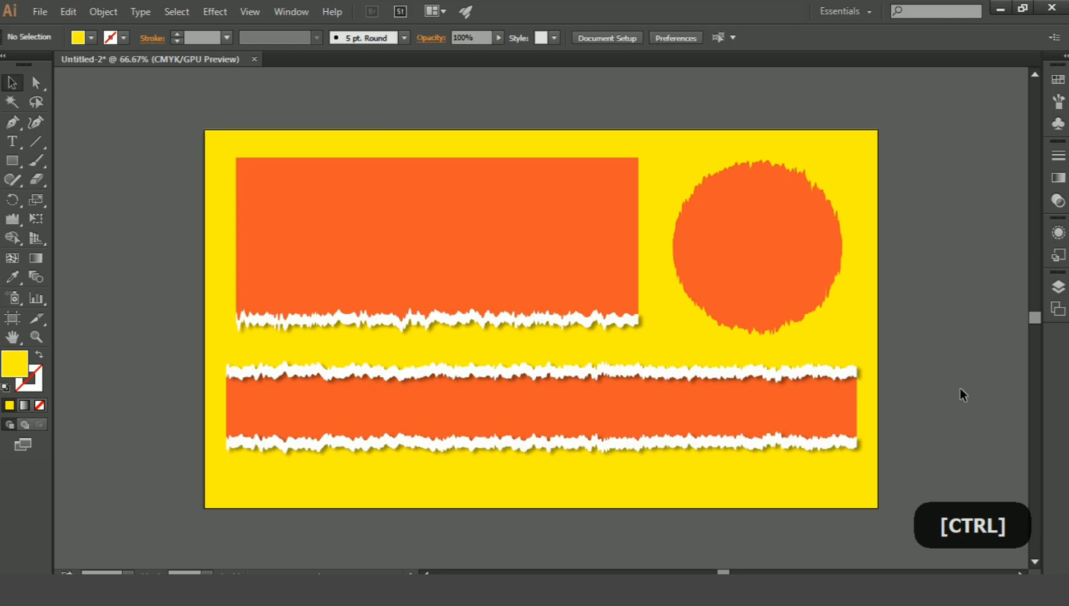
Ungroup the torn-paper shapes and clear the selection.
{"action": "left_click", "coordinate": [759, 239]}
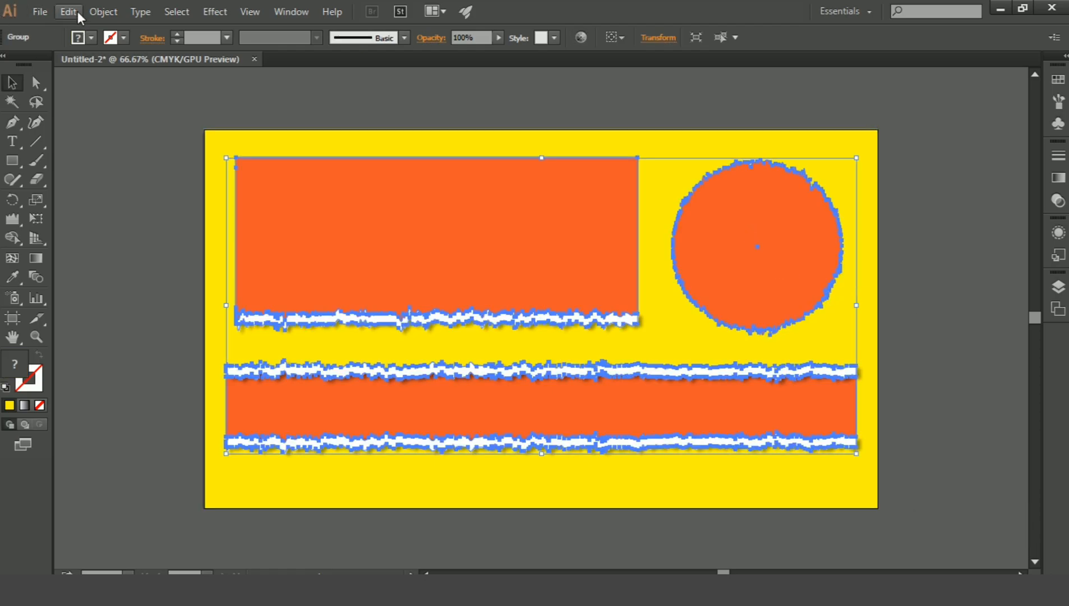
{"action": "left_click", "coordinate": [103, 11]}
{"action": "left_click", "coordinate": [161, 87]}
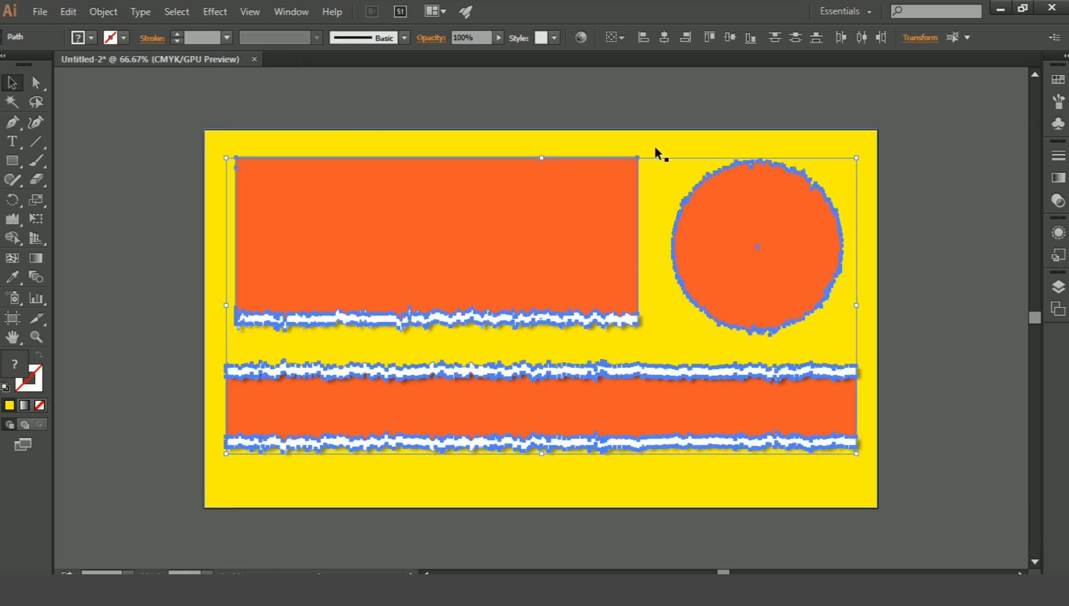
{"action": "left_click", "coordinate": [909, 179]}
Copy the torn-edged orange circle and paste the copy in front of the original.
{"action": "left_click", "coordinate": [818, 212]}
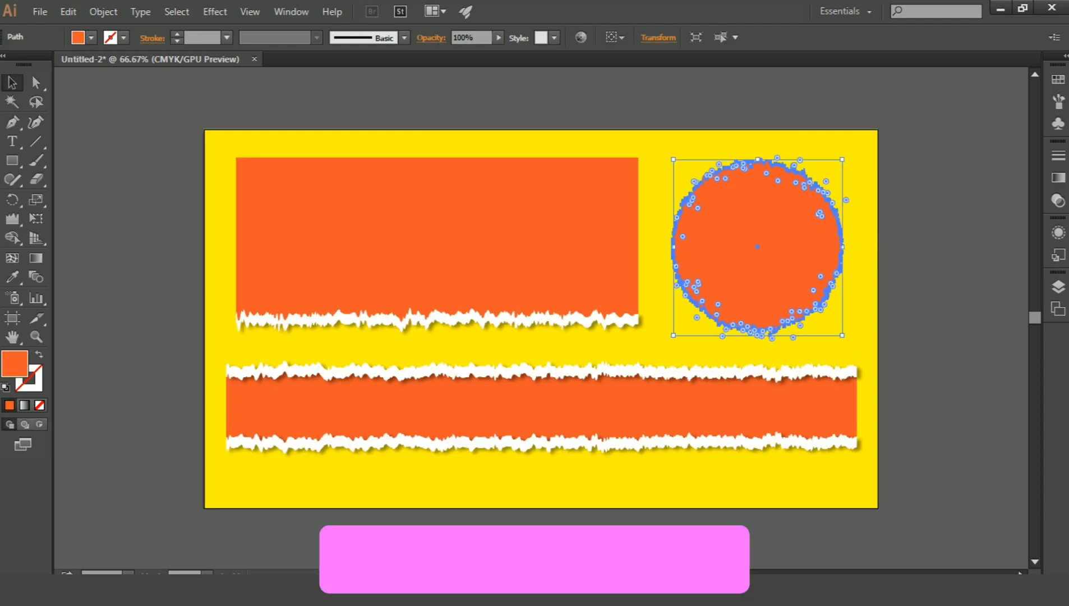
{"action": "key", "text": "ctrl+plus"}
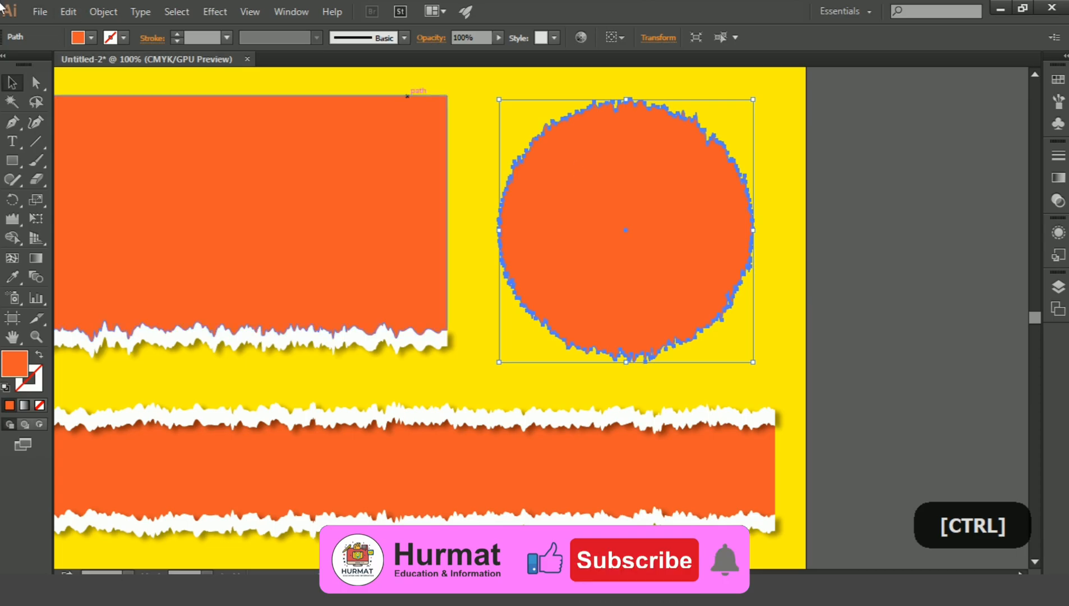
{"action": "left_click", "coordinate": [68, 11]}
{"action": "left_click", "coordinate": [133, 88]}
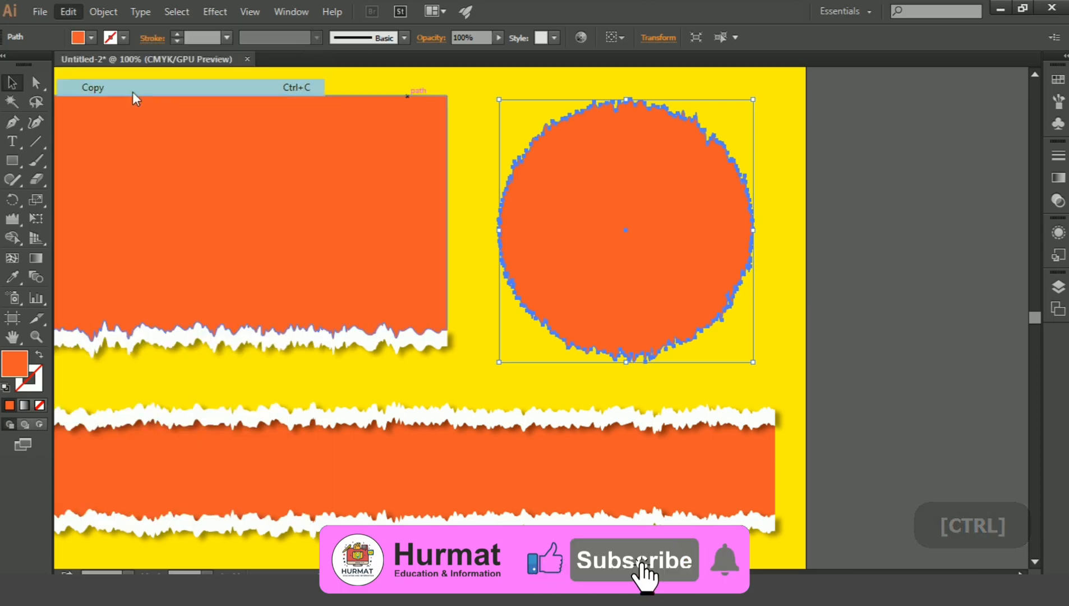
{"action": "left_click", "coordinate": [68, 11]}
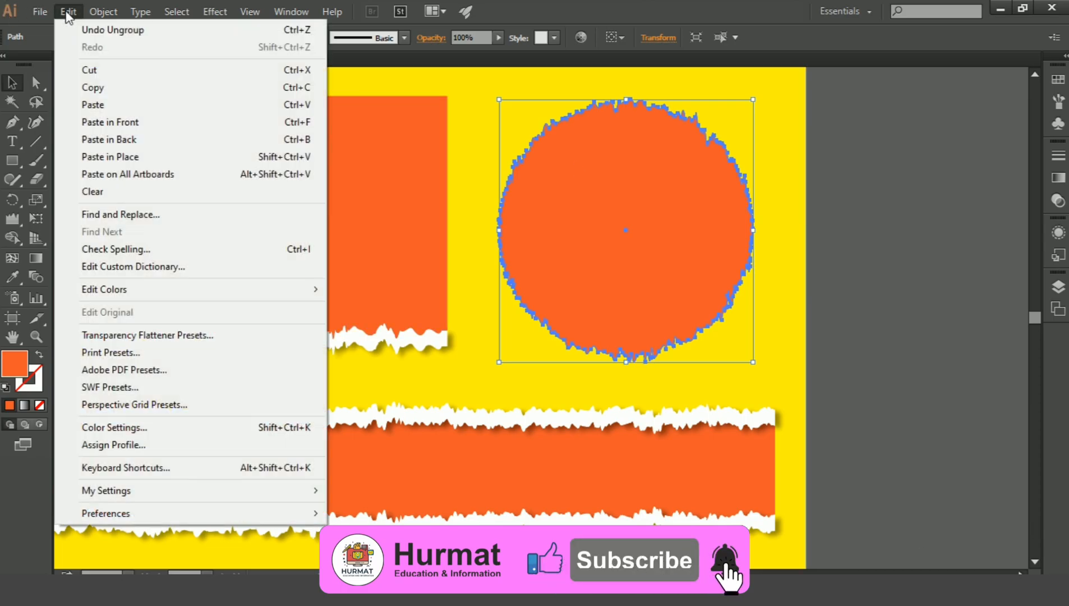
{"action": "left_click", "coordinate": [142, 123]}
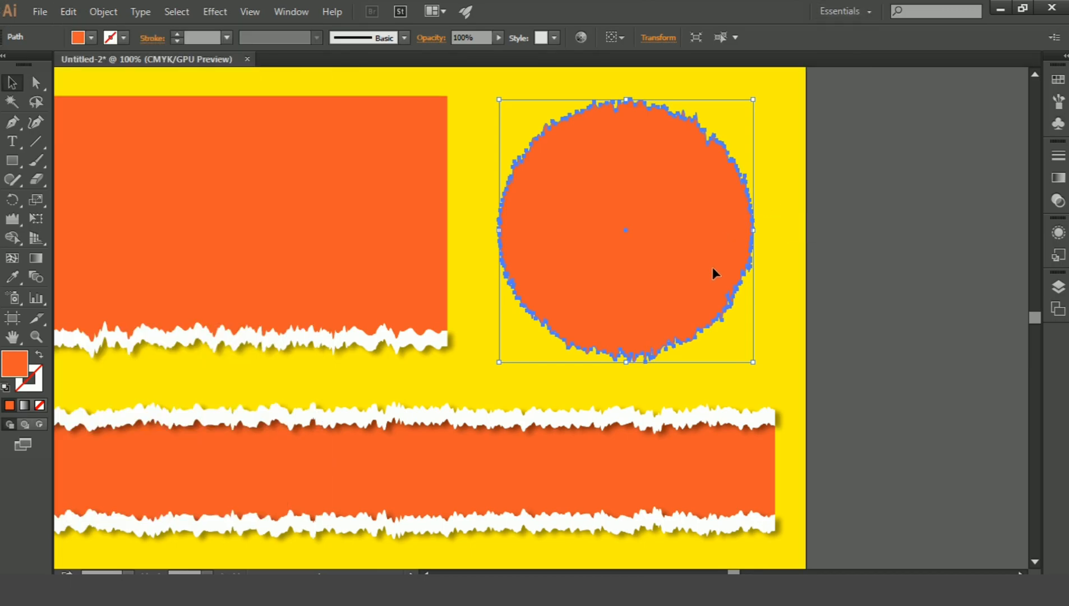
Enlarge the circle copy proportionally from its centre to about 346 by 359 px and send it one level backward.
{"action": "key", "text": "shift+alt"}
{"action": "left_click_drag", "start_coordinate": [753, 361], "coordinate": [772, 375]}
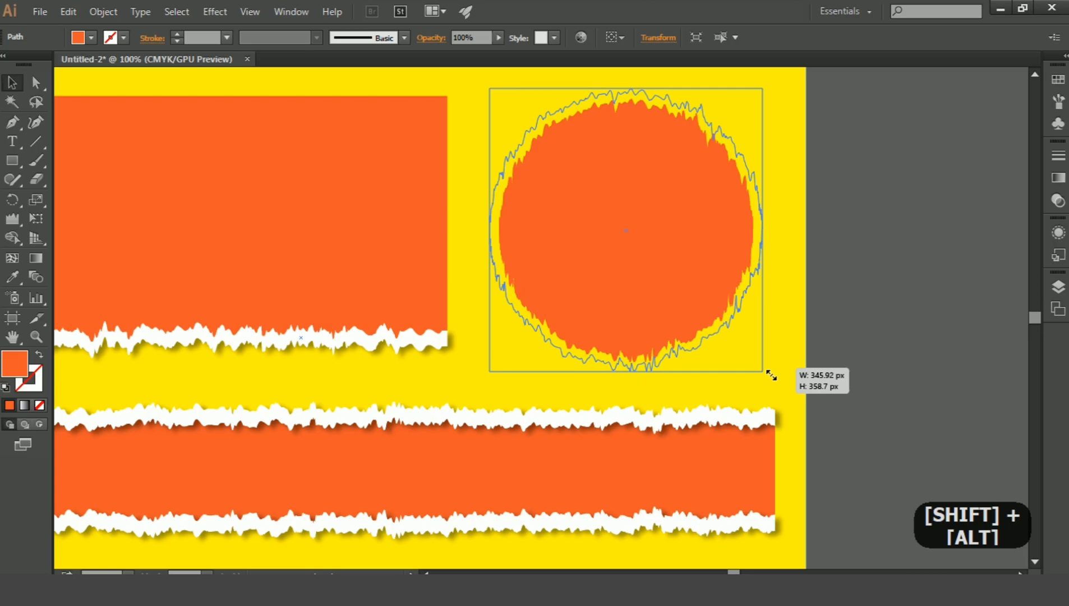
{"action": "left_click_drag", "start_coordinate": [772, 376], "coordinate": [771, 375]}
{"action": "key", "text": "ctrl"}
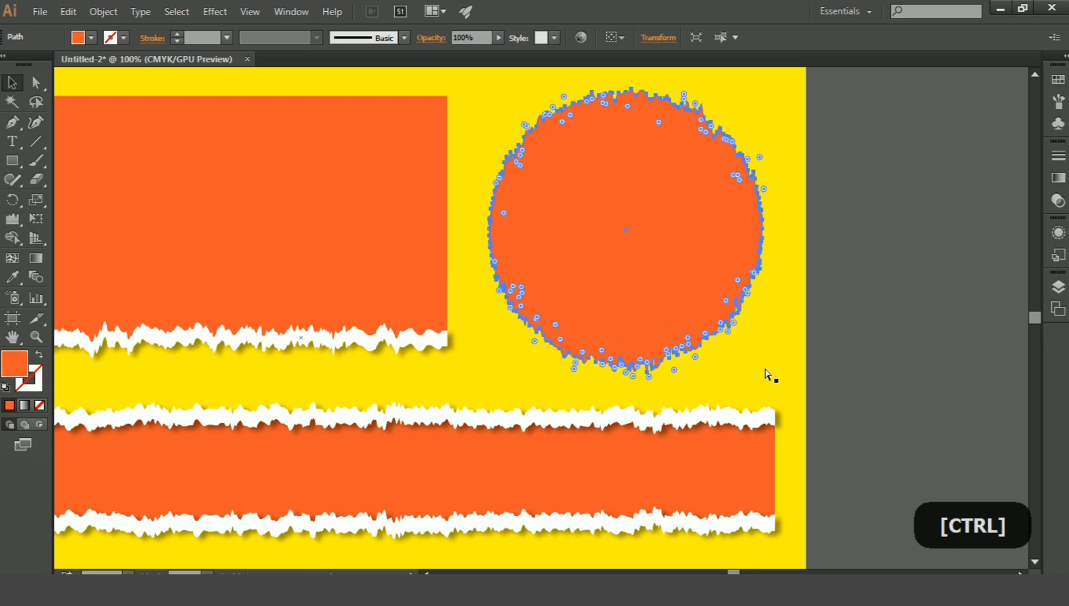
{"action": "key", "text": "ctrl+bracketleft"}
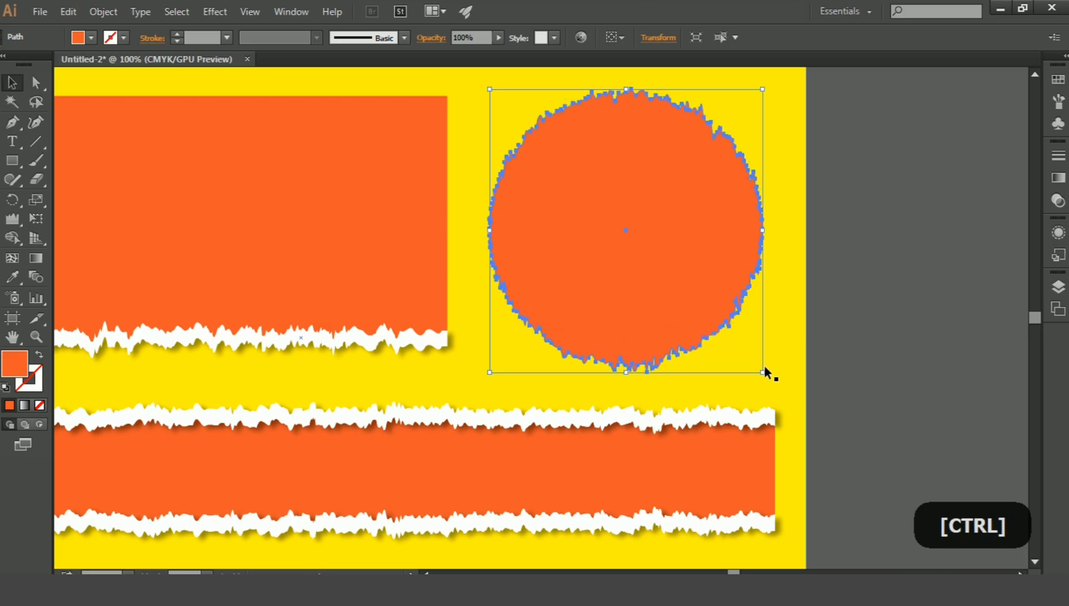
Fill the smaller inner circle with the white swatch and deselect it.
{"action": "left_click", "coordinate": [690, 255]}
{"action": "left_click", "coordinate": [92, 38]}
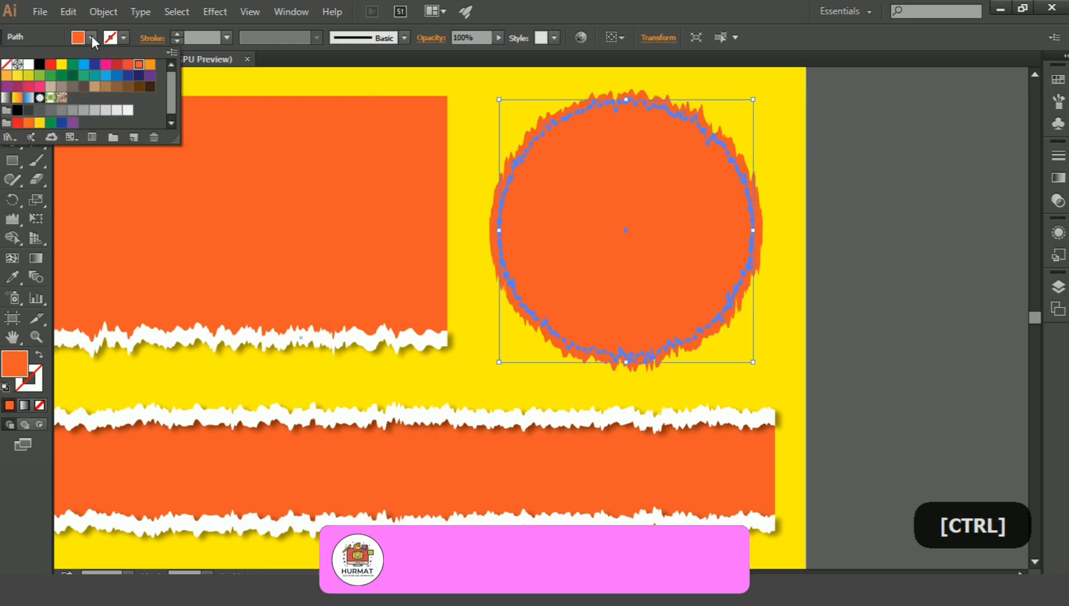
{"action": "left_click", "coordinate": [28, 64]}
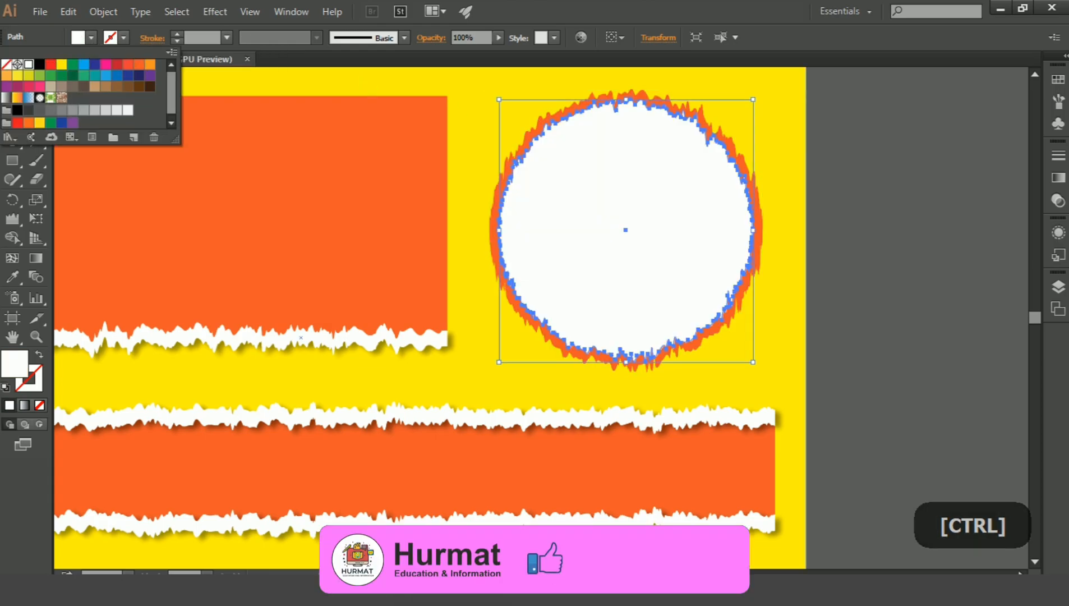
{"action": "left_click", "coordinate": [781, 360]}
{"action": "left_click", "coordinate": [781, 360]}
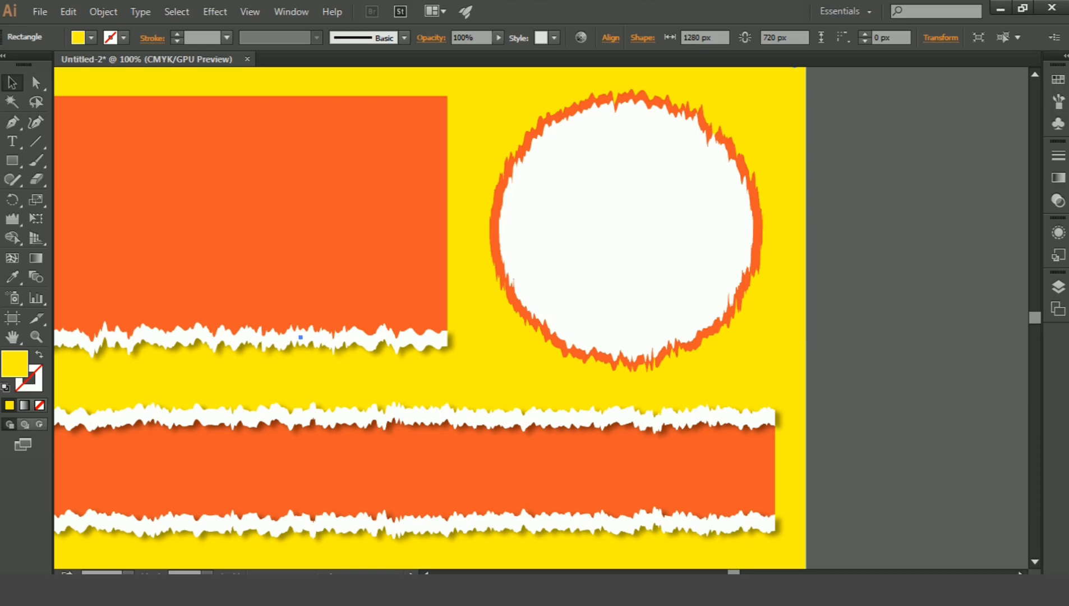
{"action": "key", "text": "ctrl+minus"}
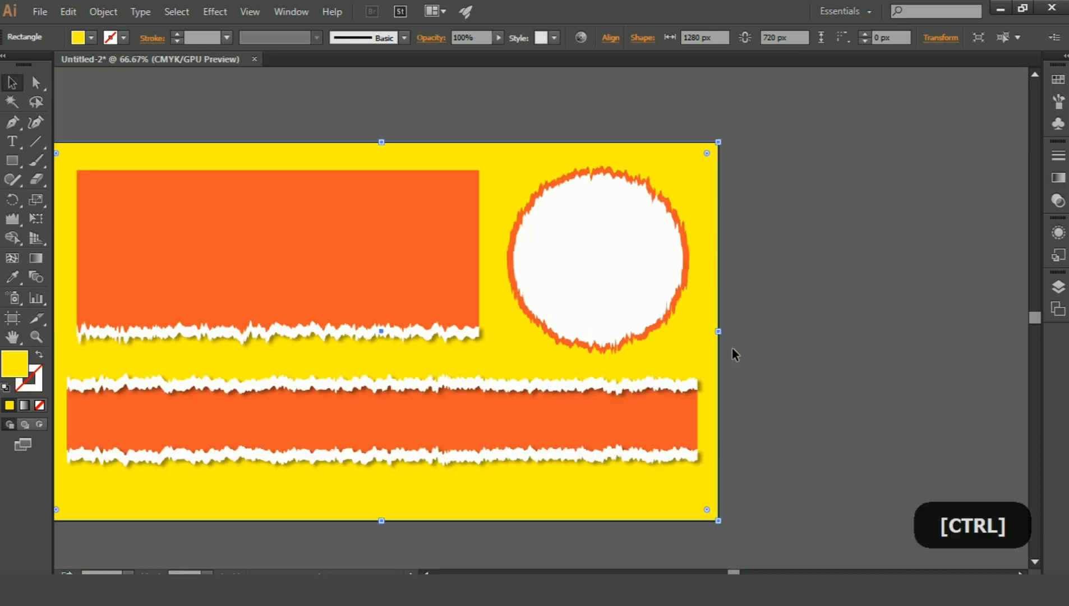
{"action": "left_click", "coordinate": [750, 355]}
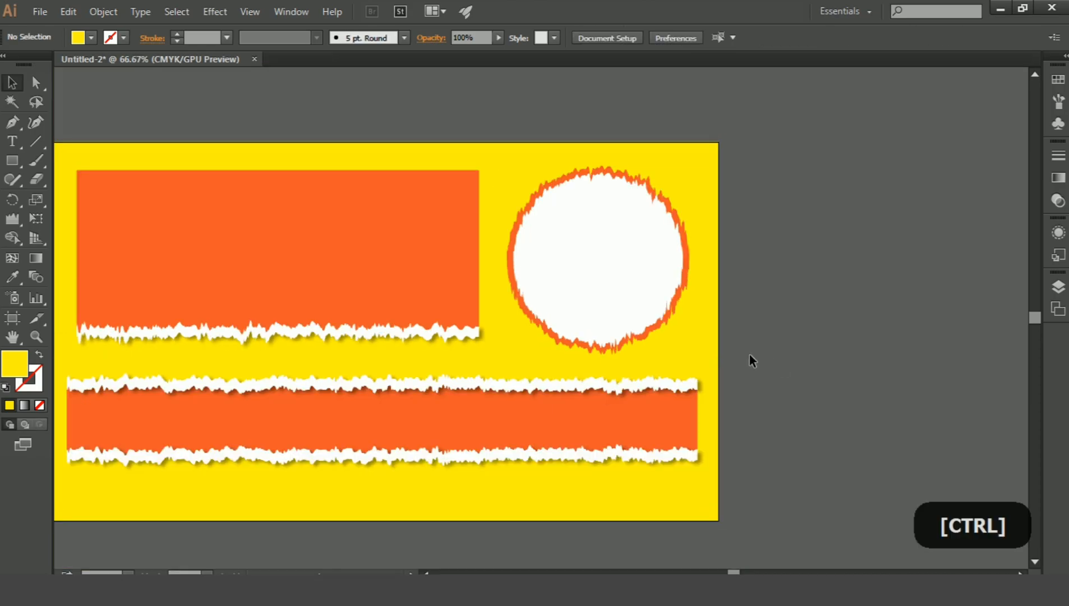
Delete the white torn strip along the upper edge of the long orange rectangle.
{"action": "left_click_drag", "start_coordinate": [594, 298], "coordinate": [680, 264]}
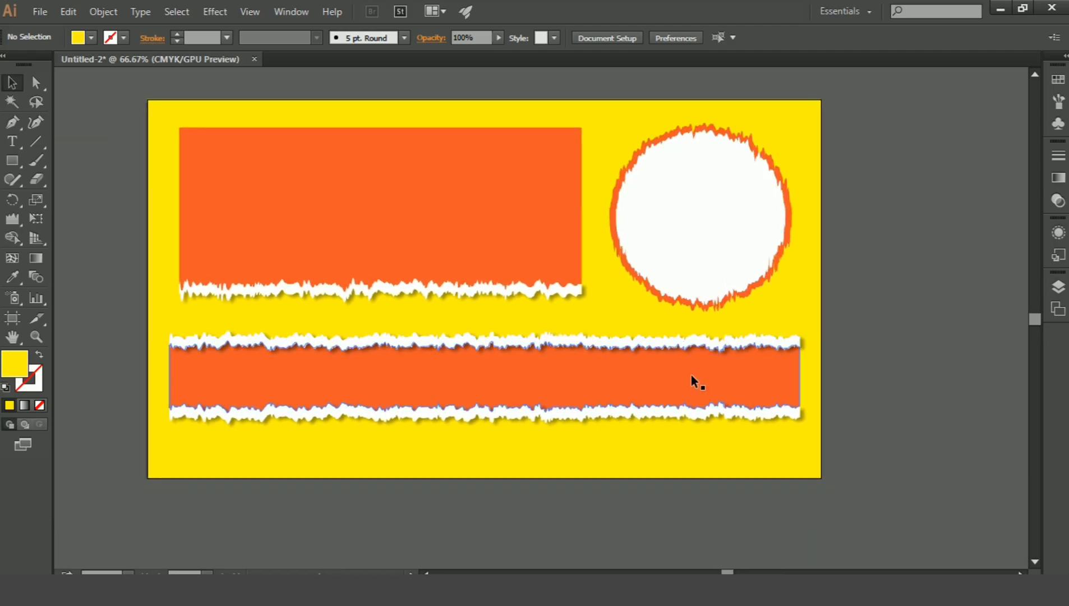
{"action": "left_click", "coordinate": [688, 348]}
{"action": "key", "text": "Delete"}
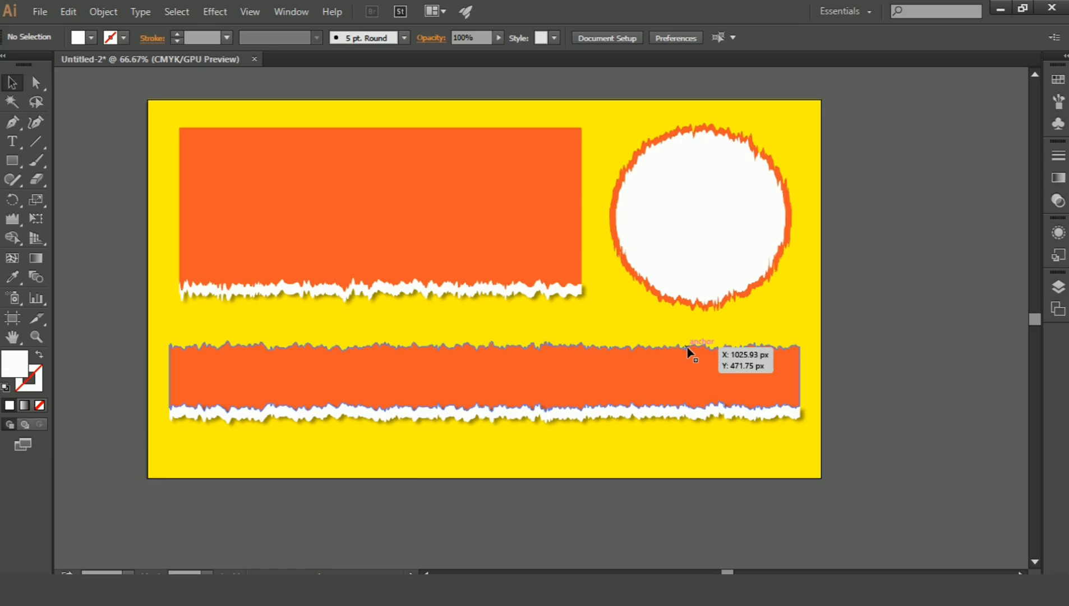
{"action": "left_click", "coordinate": [817, 334]}
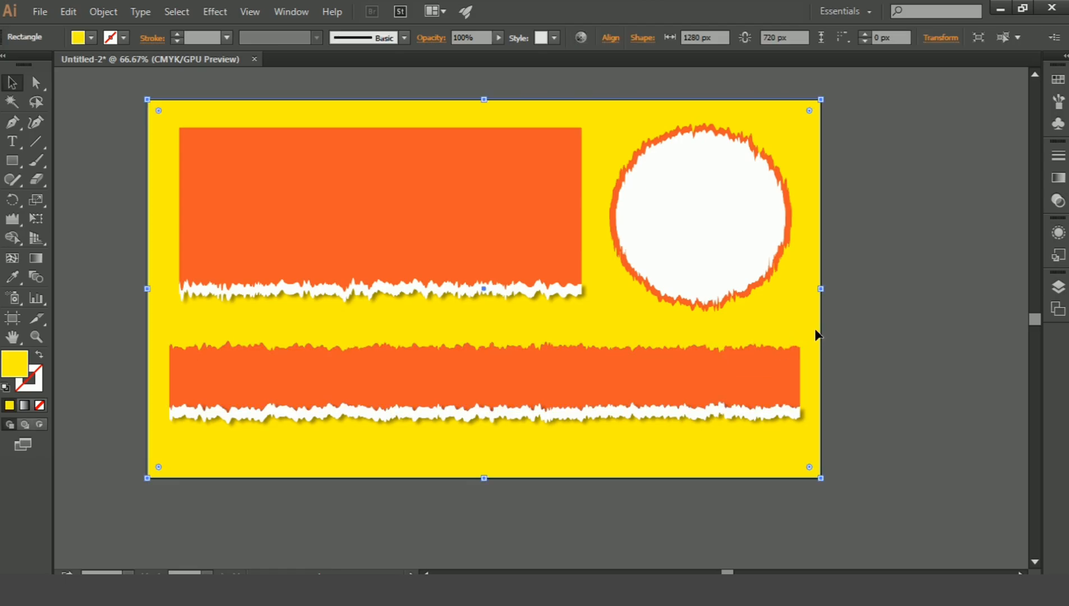
Stretch the long orange rectangle and its white torn strip downward and out to both side edges of the artboard, then deselect.
{"action": "left_click", "coordinate": [573, 416]}
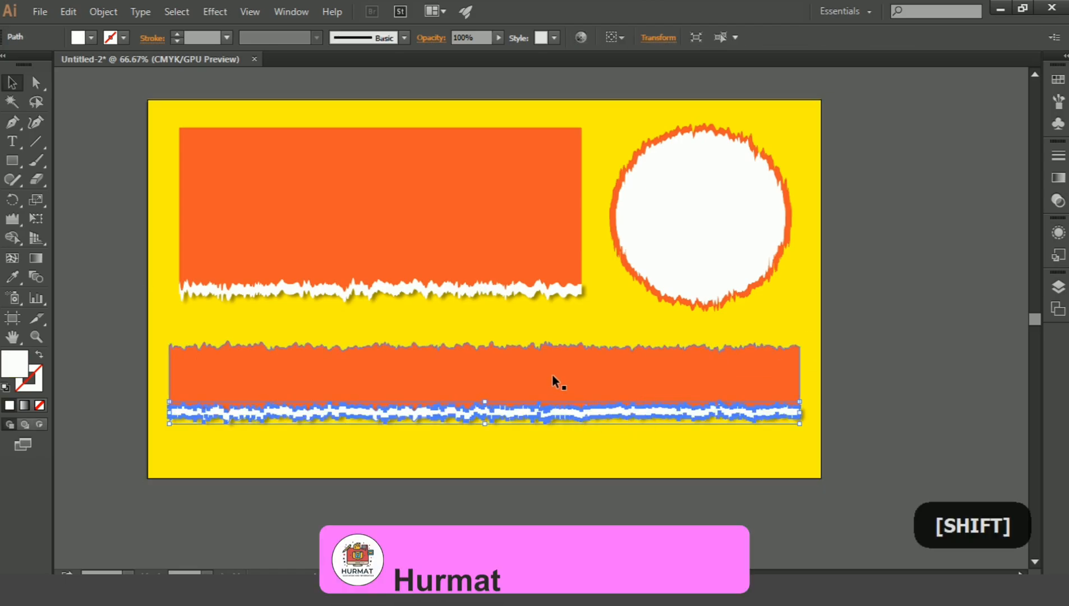
{"action": "left_click", "coordinate": [554, 380], "text": "shift"}
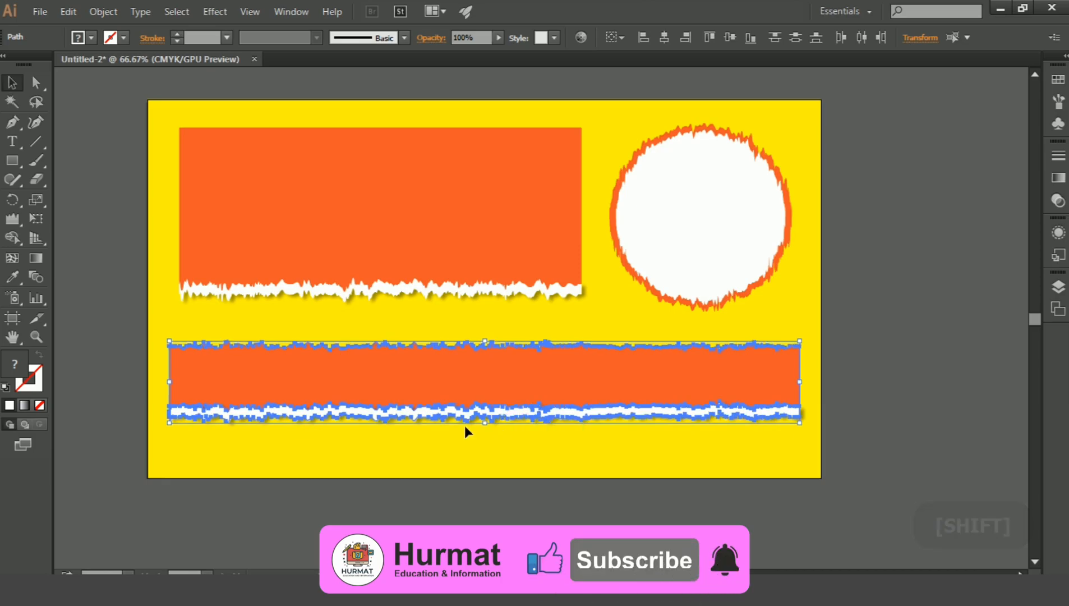
{"action": "left_click_drag", "start_coordinate": [486, 423], "coordinate": [490, 469]}
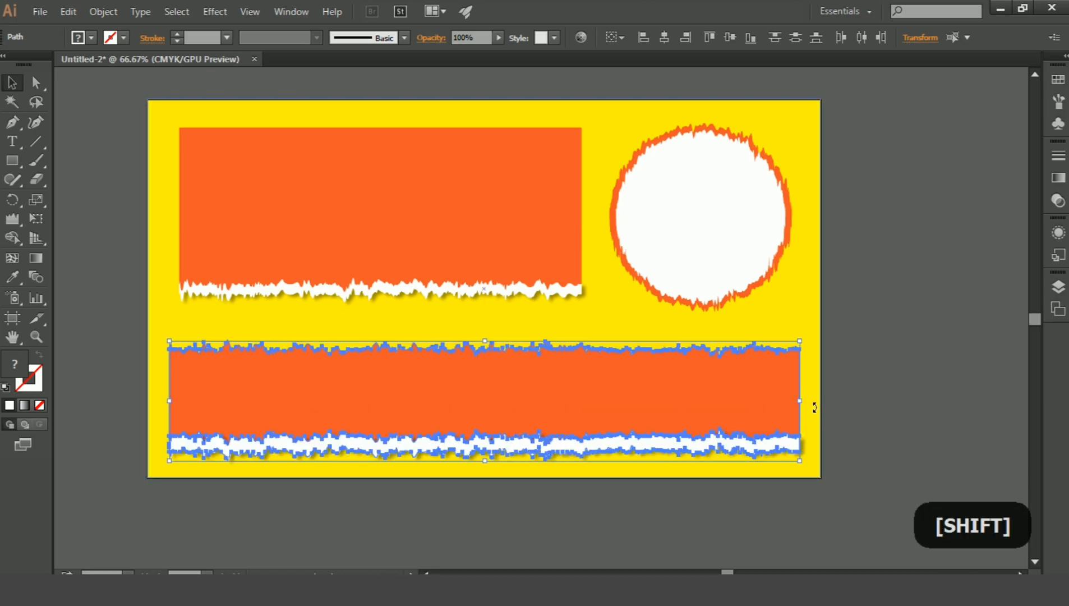
{"action": "left_click_drag", "start_coordinate": [800, 401], "coordinate": [821, 401]}
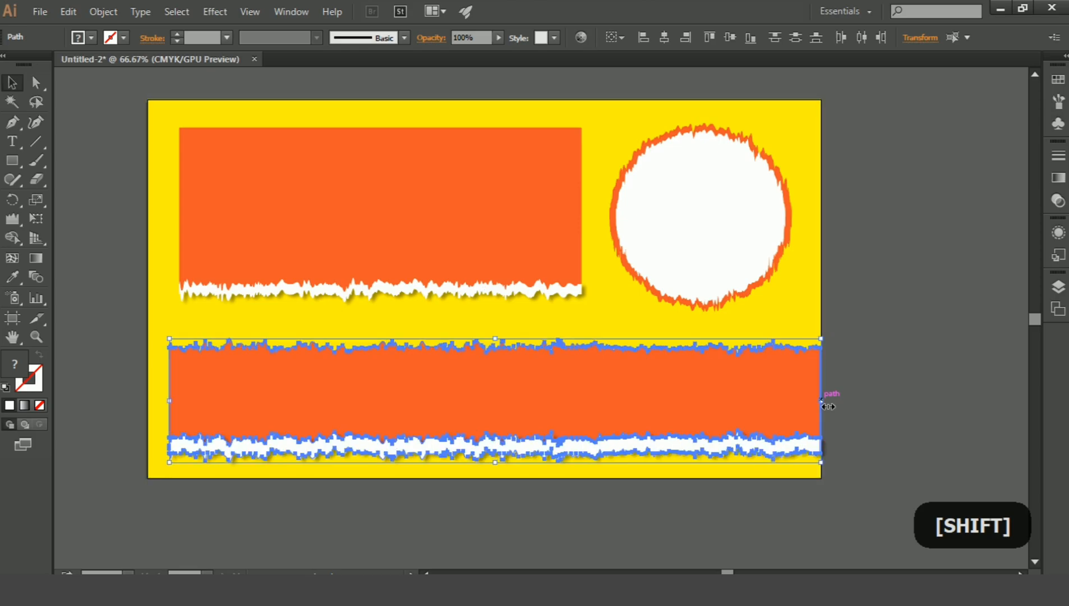
{"action": "left_click_drag", "start_coordinate": [170, 402], "coordinate": [149, 405]}
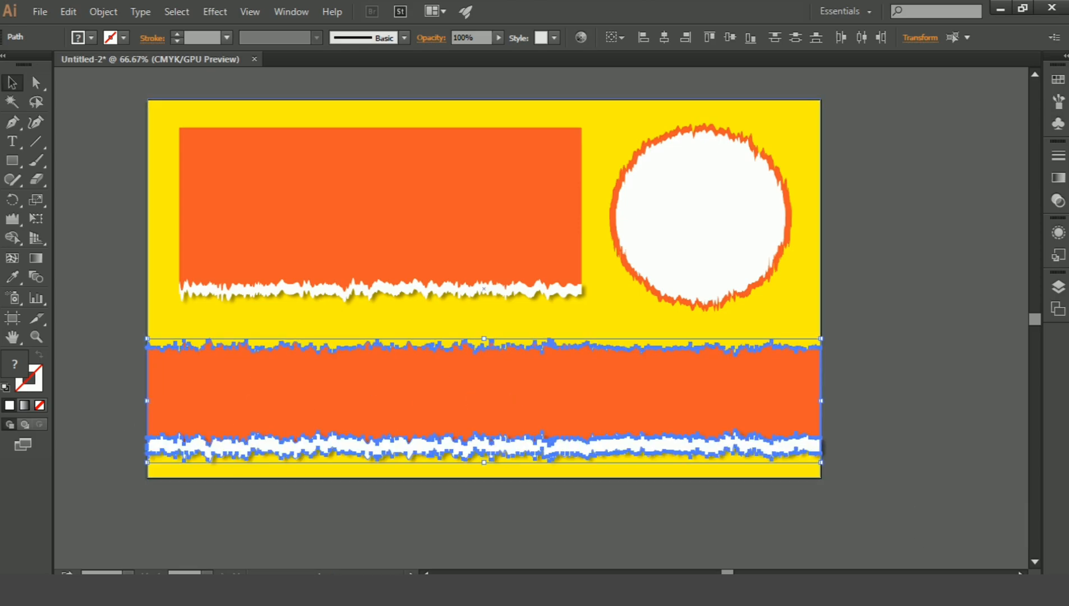
{"action": "left_click", "coordinate": [516, 330]}
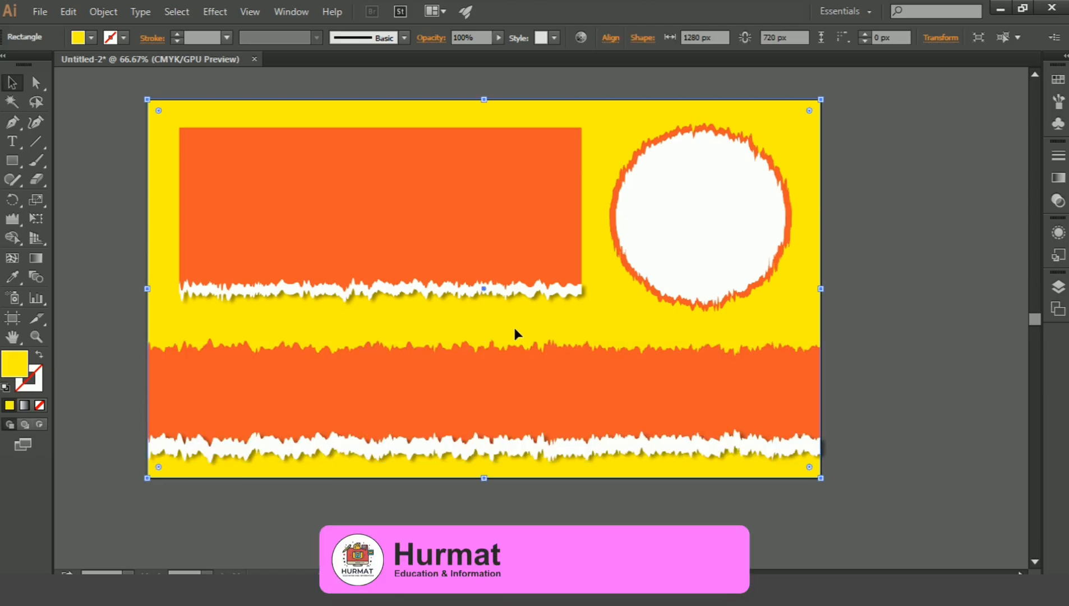
Enlarge the upper orange rectangle together with its white torn strip to the artboard's upper-left corner and deselect.
{"action": "left_click", "coordinate": [416, 297]}
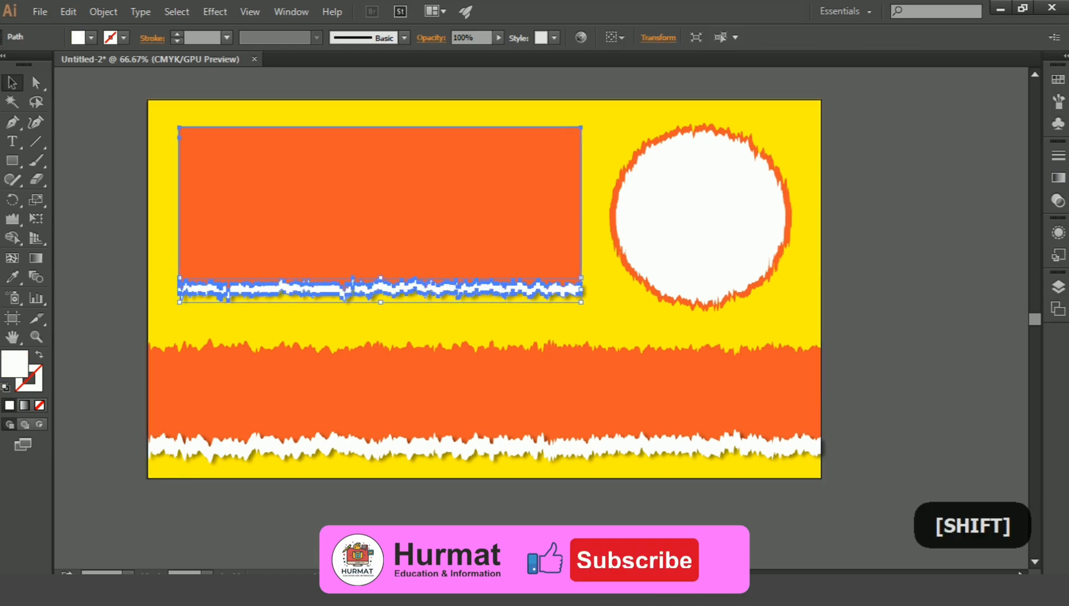
{"action": "left_click", "coordinate": [392, 198], "text": "shift"}
{"action": "left_click_drag", "start_coordinate": [182, 130], "coordinate": [148, 111]}
{"action": "left_click_drag", "start_coordinate": [429, 117], "coordinate": [384, 99]}
{"action": "key", "text": "ctrl+z"}
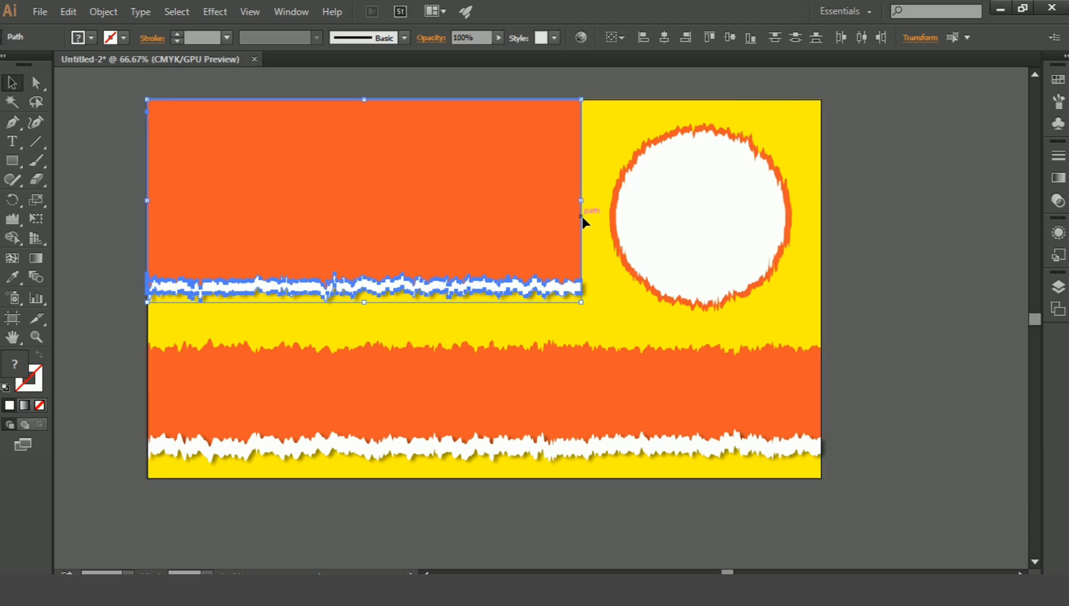
{"action": "left_click", "coordinate": [606, 333]}
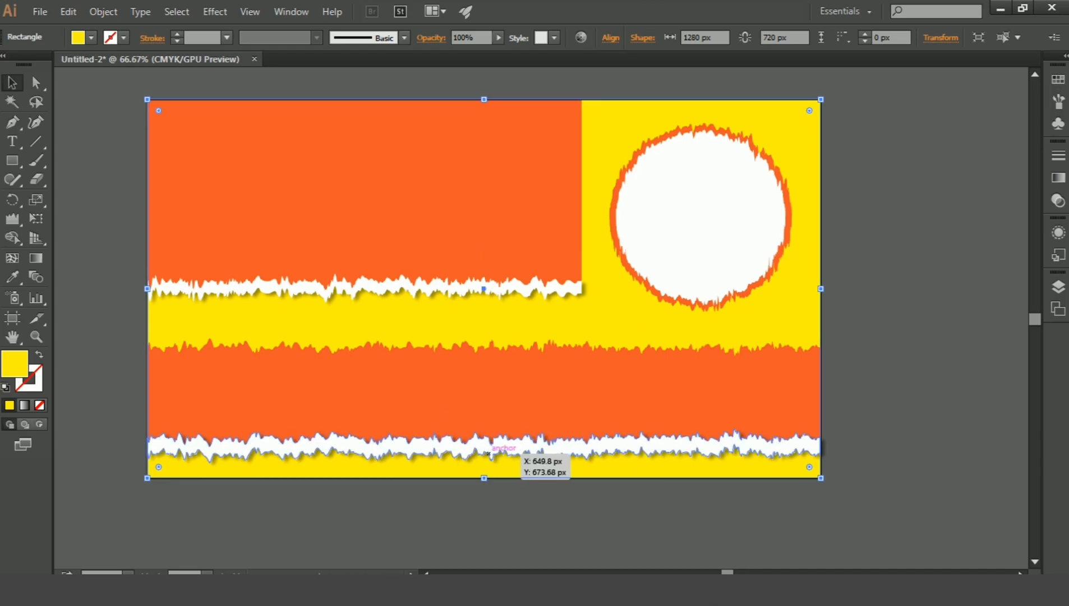
Draw an orange rectangle of about 1609 by 79 px across the long rectangle's upper torn edge, extending past both artboard sides.
{"action": "left_click", "coordinate": [487, 364]}
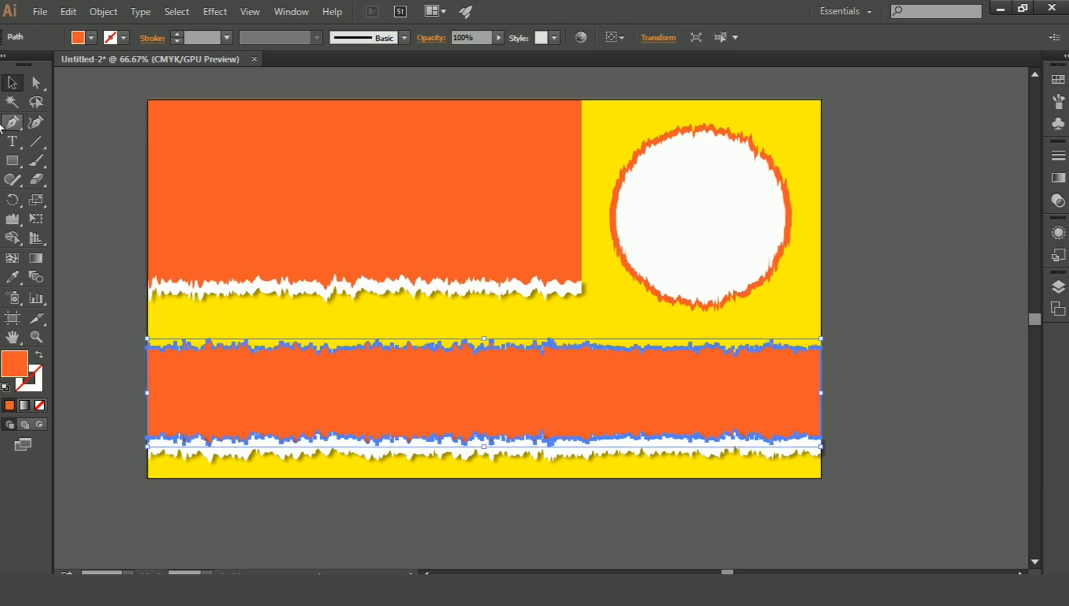
{"action": "left_click", "coordinate": [12, 160]}
{"action": "left_click_drag", "start_coordinate": [124, 324], "coordinate": [971, 367]}
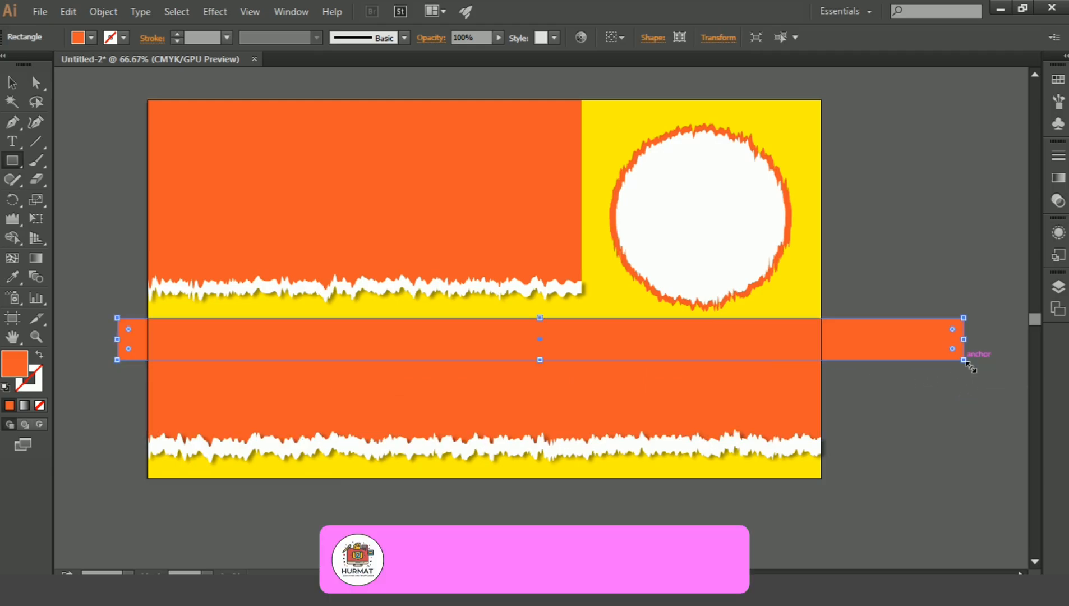
{"action": "left_click", "coordinate": [12, 82]}
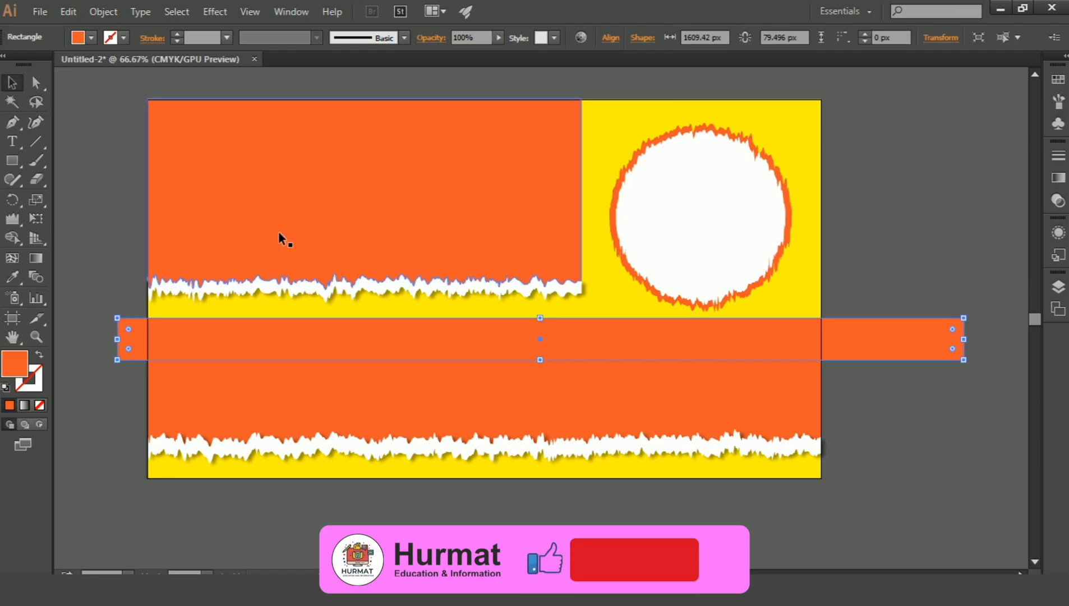
Nudge the new orange rectangle down until it just covers the long rectangle's upper torn edge.
{"action": "key", "text": "shift+Down"}
{"action": "key", "text": "shift+Down"}
{"action": "key", "text": "shift+Down"}
{"action": "key", "text": "shift+Down"}
{"action": "key", "text": "shift+Down"}
{"action": "key", "text": "shift+Down"}
{"action": "key", "text": "shift+Down"}
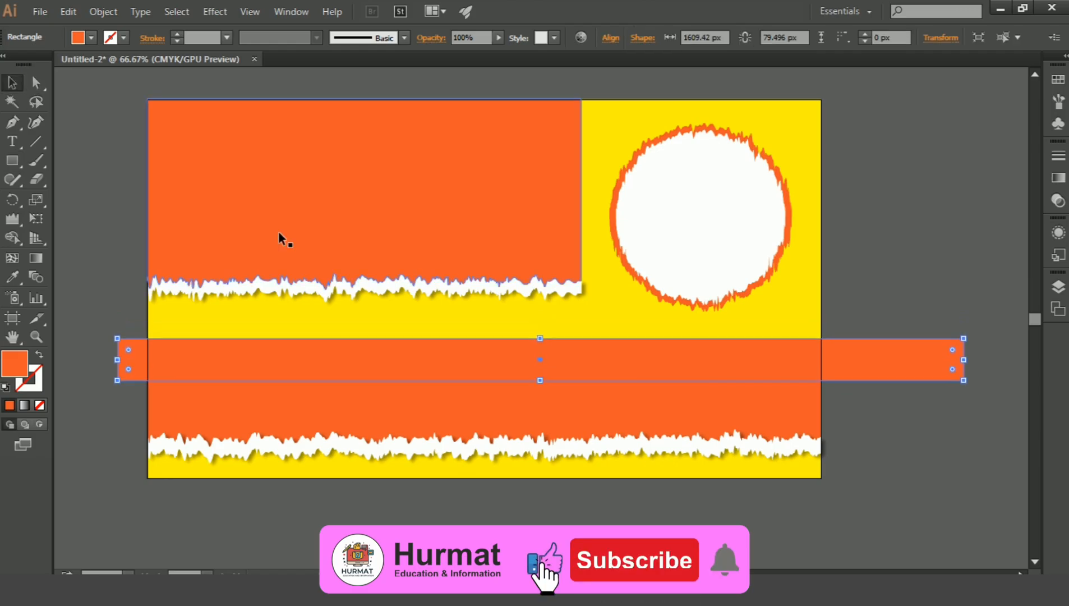
{"action": "key", "text": "shift+Up"}
{"action": "key", "text": "shift+Up"}
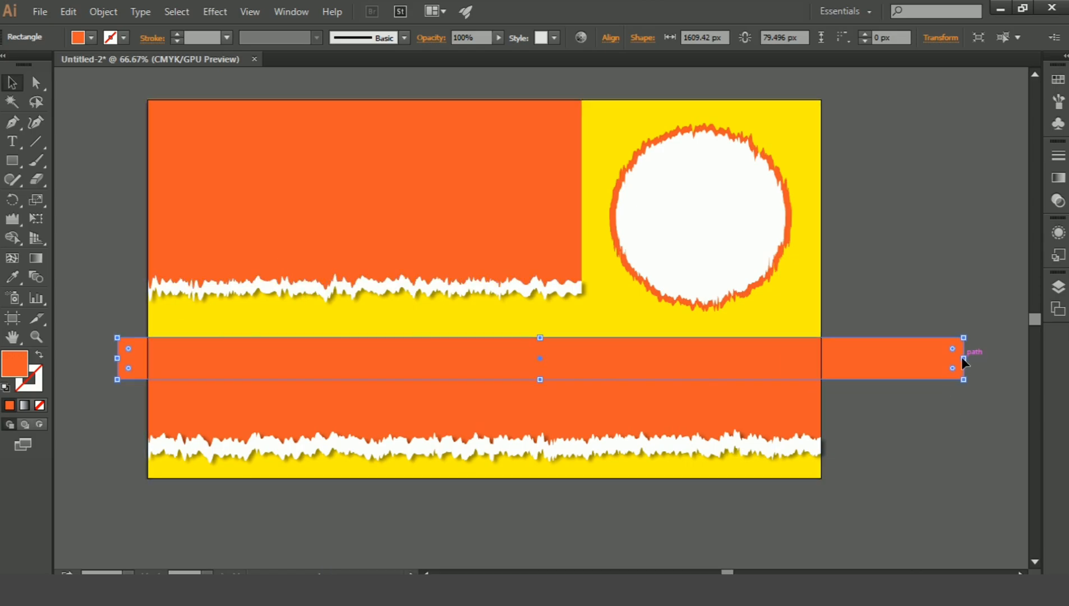
Shorten the covering rectangle at both ends to match the artboard's side edges and deselect it.
{"action": "left_click_drag", "start_coordinate": [971, 365], "coordinate": [820, 376]}
{"action": "left_click_drag", "start_coordinate": [117, 360], "coordinate": [148, 359]}
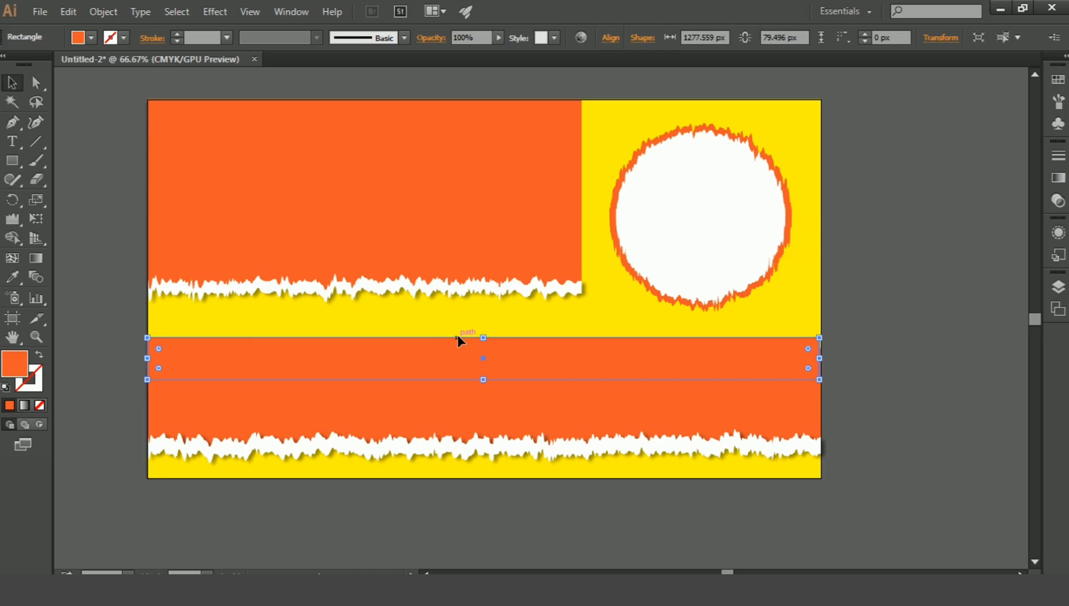
{"action": "left_click", "coordinate": [471, 323]}
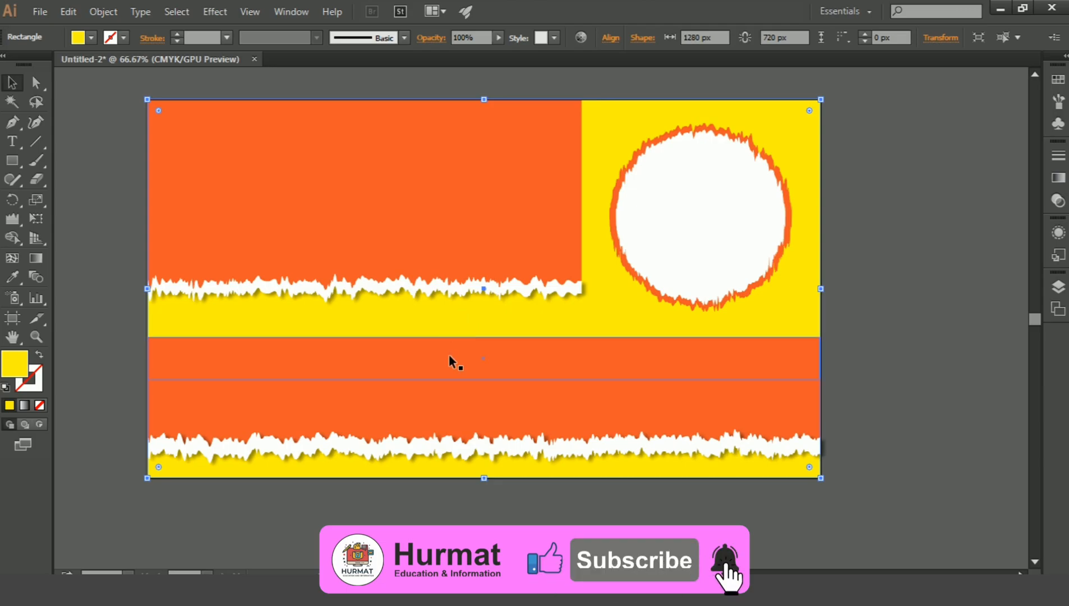
{"action": "left_click", "coordinate": [863, 285]}
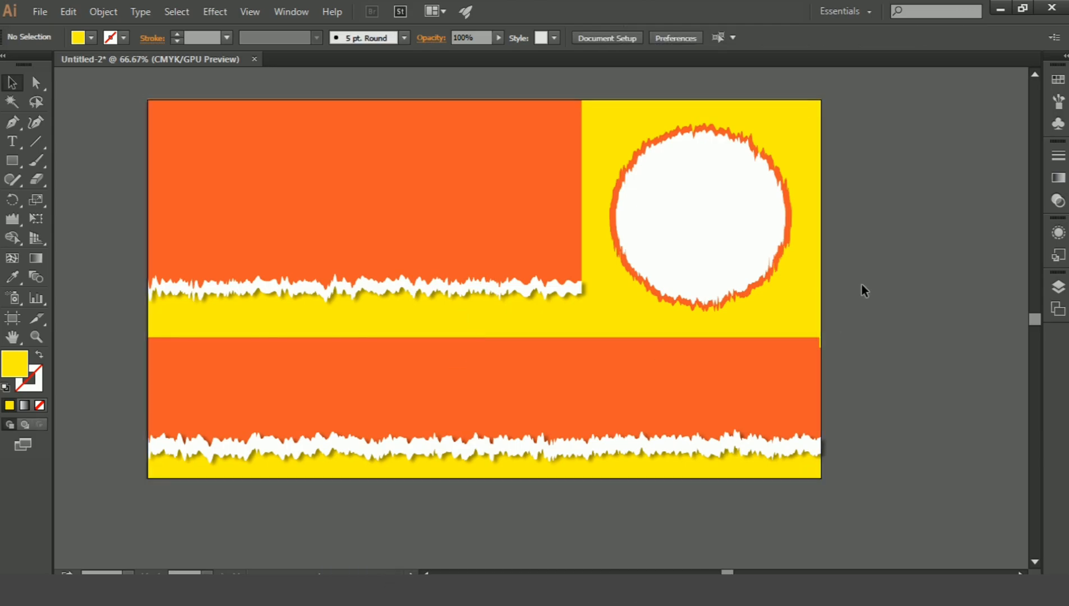
{"action": "left_click", "coordinate": [790, 348]}
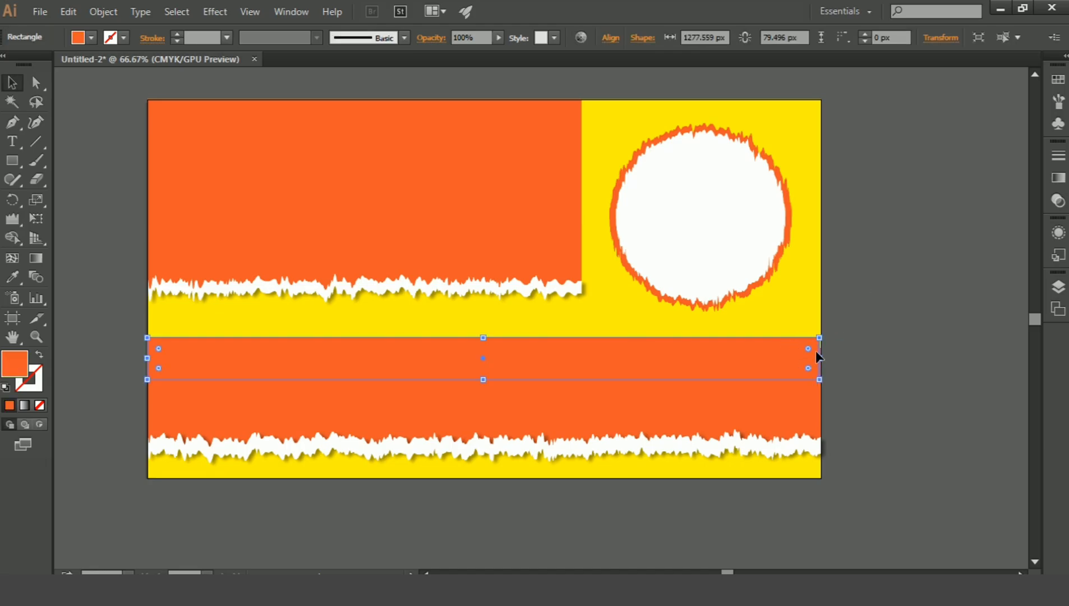
{"action": "left_click_drag", "start_coordinate": [830, 367], "coordinate": [829, 370]}
{"action": "left_click", "coordinate": [863, 371]}
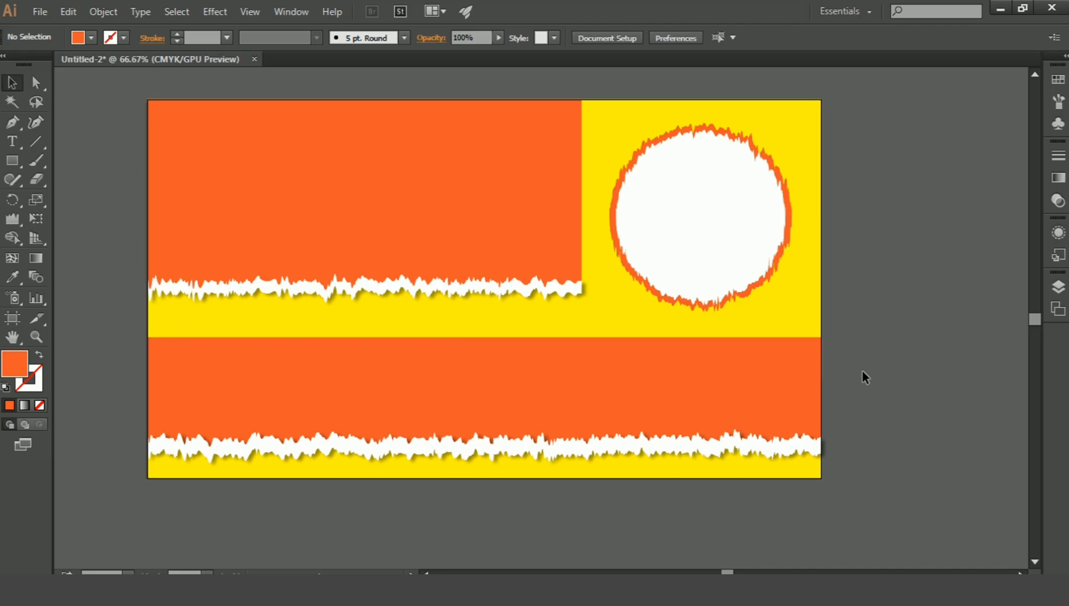
Examine the torn white strips and the straightened upper edge of the long rectangle up close, then view the whole artboard.
{"action": "key", "text": "ctrl+plus"}
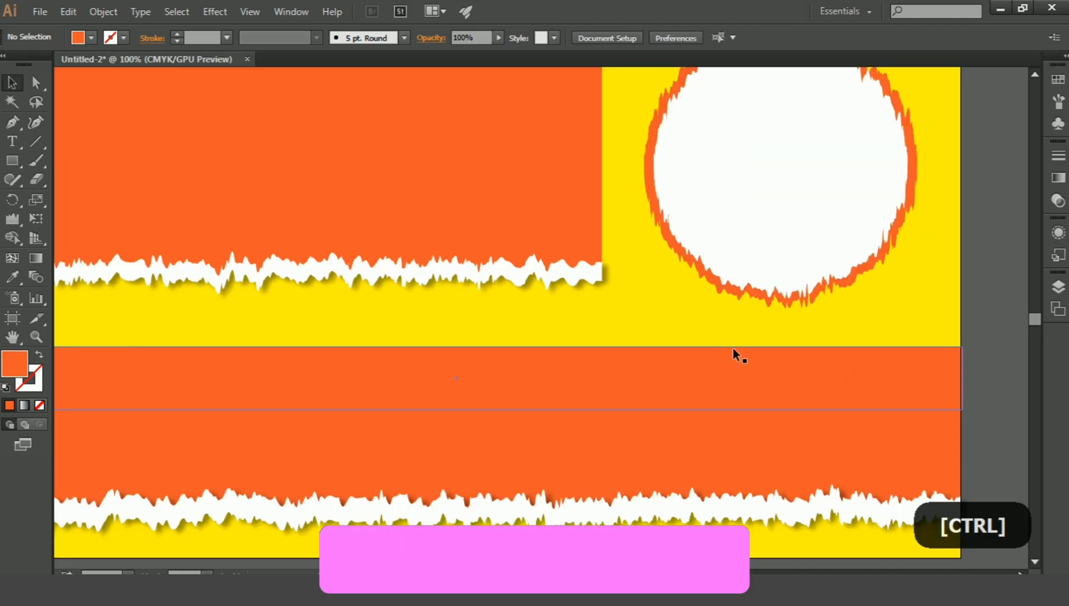
{"action": "left_click_drag", "start_coordinate": [520, 361], "coordinate": [453, 459]}
{"action": "left_click_drag", "start_coordinate": [490, 384], "coordinate": [649, 335]}
{"action": "left_click_drag", "start_coordinate": [531, 325], "coordinate": [582, 275]}
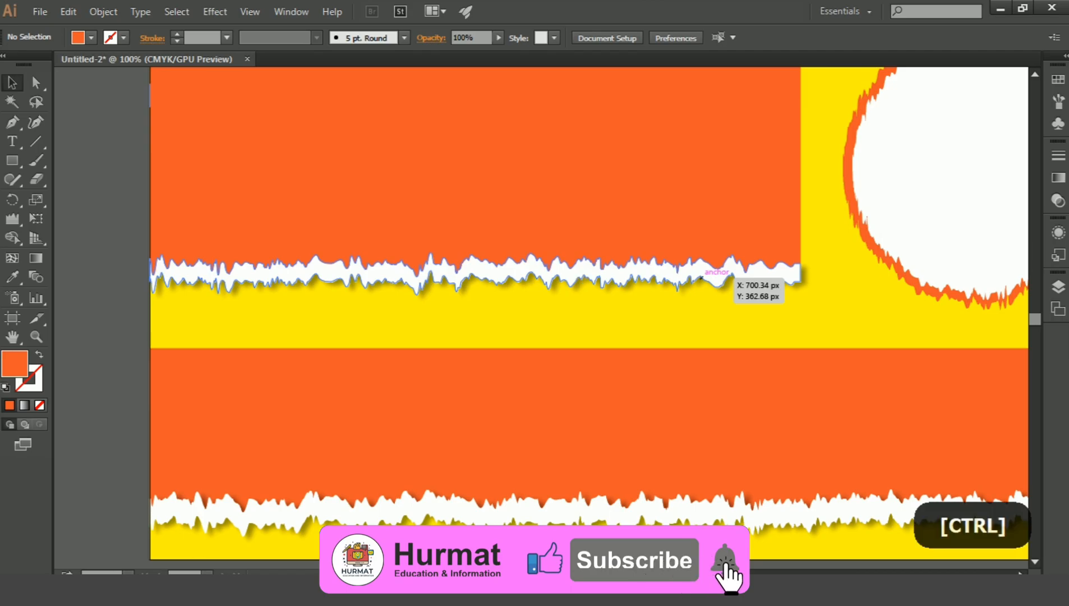
{"action": "key", "text": "ctrl+0"}
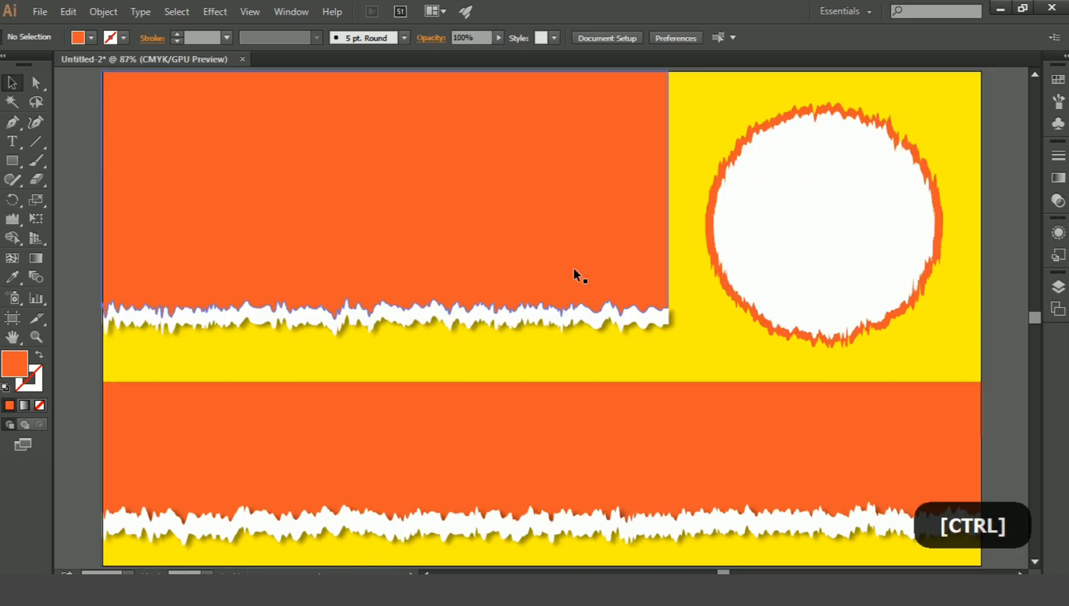
{"action": "key", "text": "ctrl+minus"}
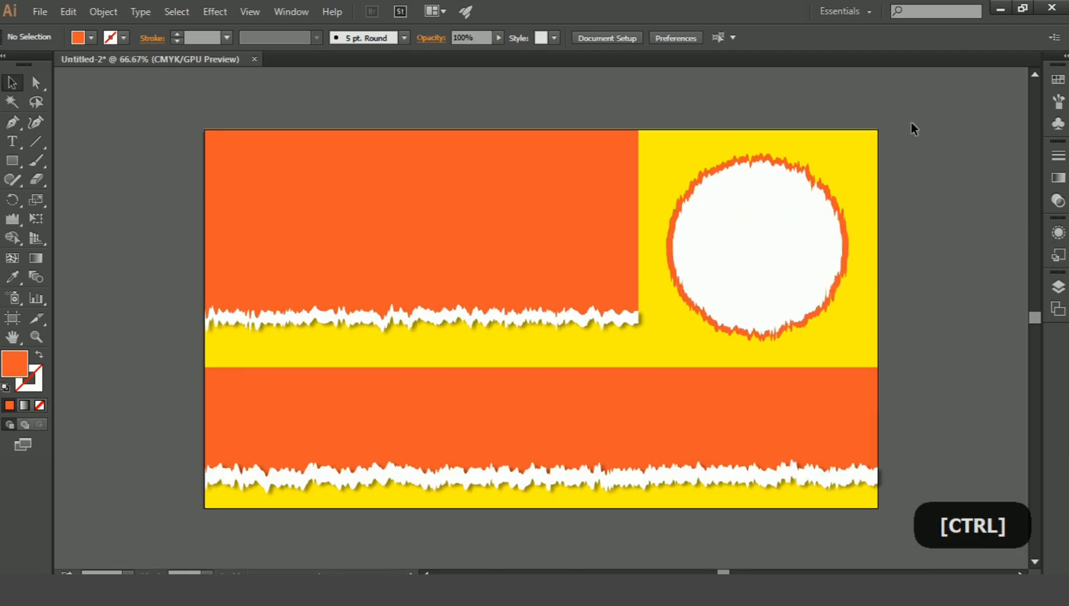